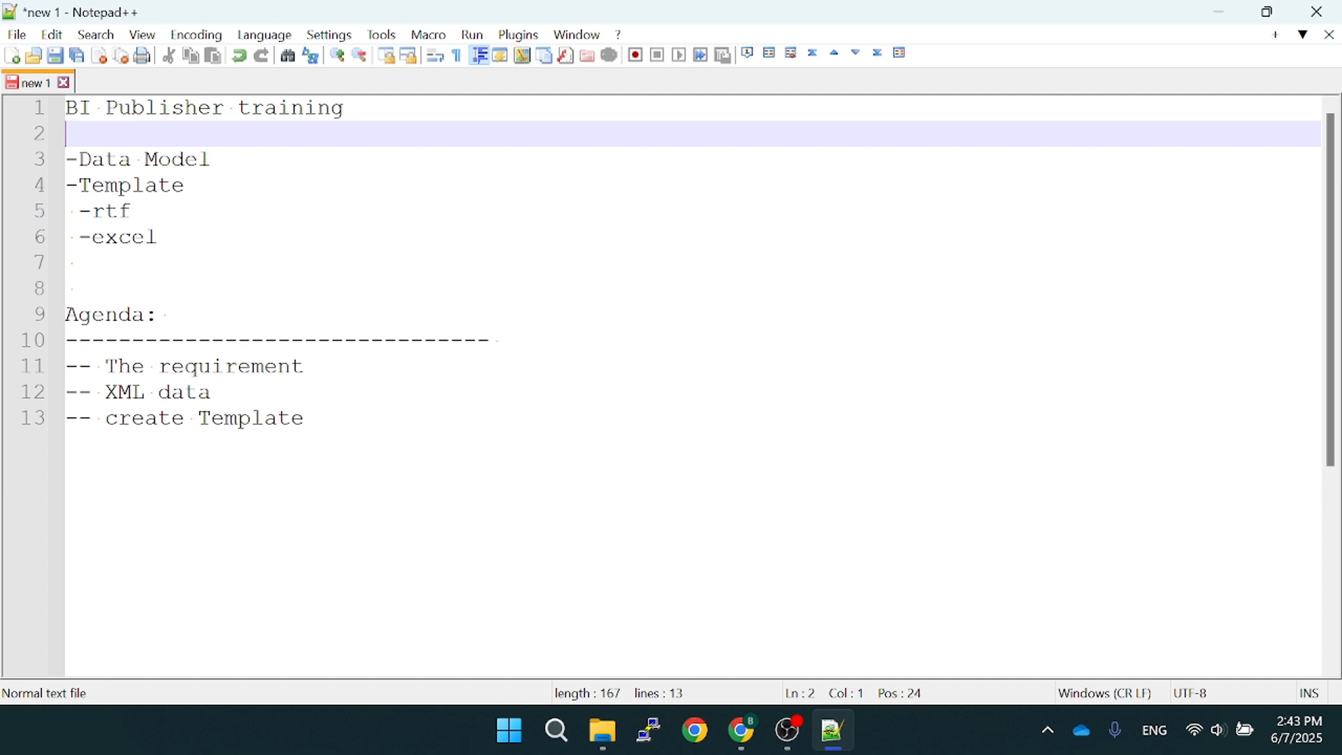
Open requirement.xlsx from the BIP folder on the desktop
{"action": "left_click", "coordinate": [788, 731]}
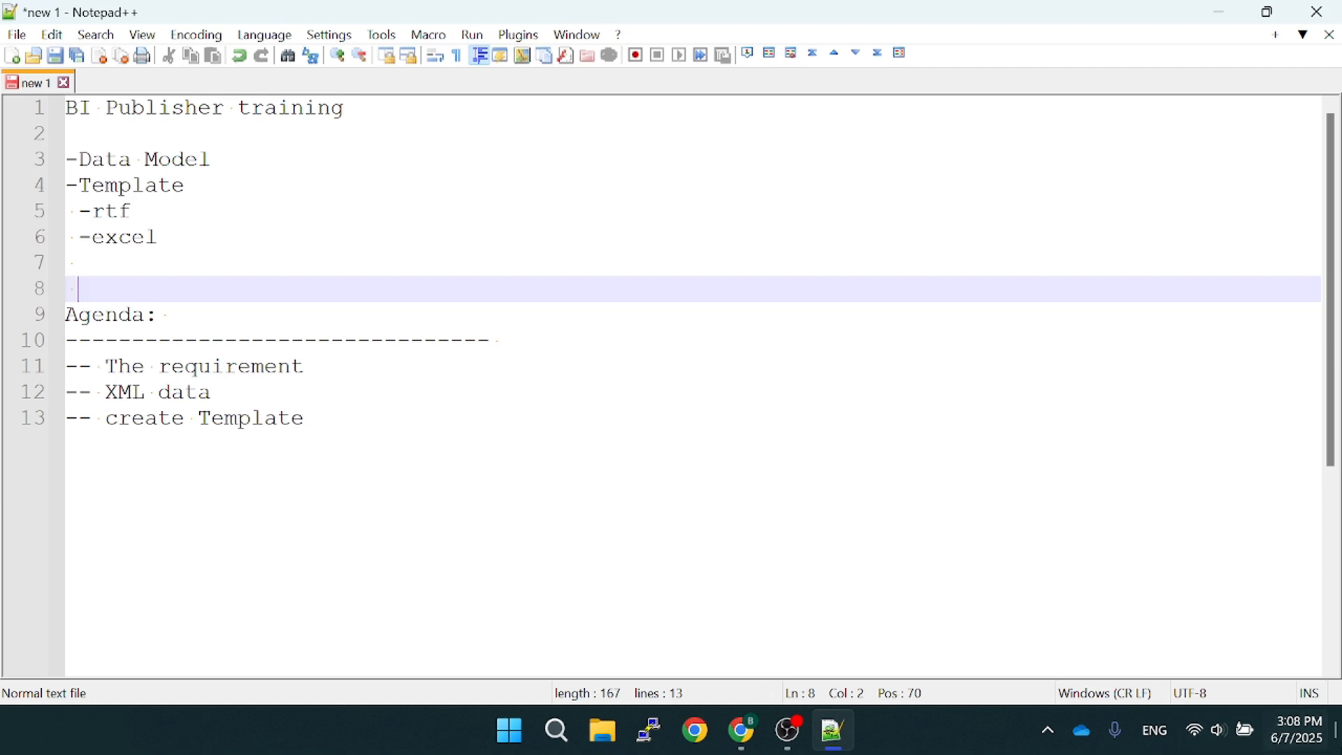
{"action": "left_click", "coordinate": [1337, 730]}
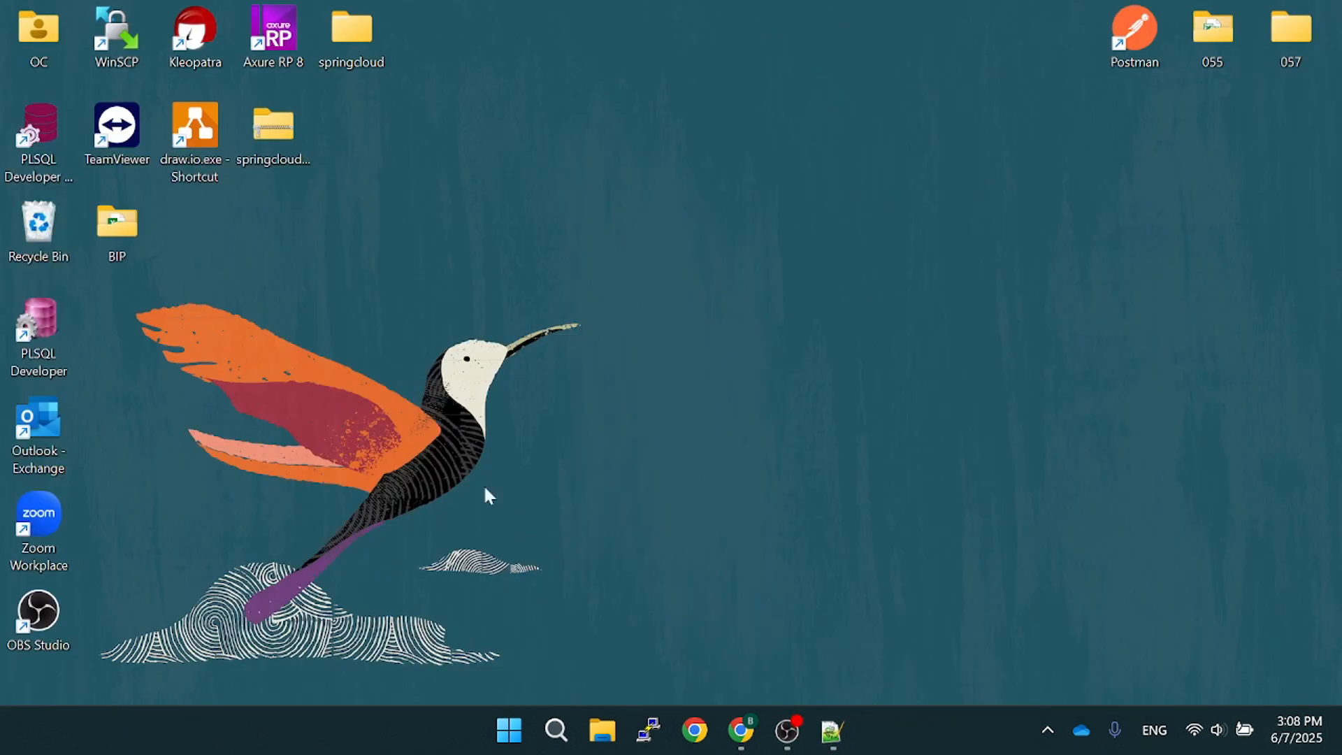
{"action": "double_click", "coordinate": [113, 241]}
{"action": "double_click", "coordinate": [686, 353]}
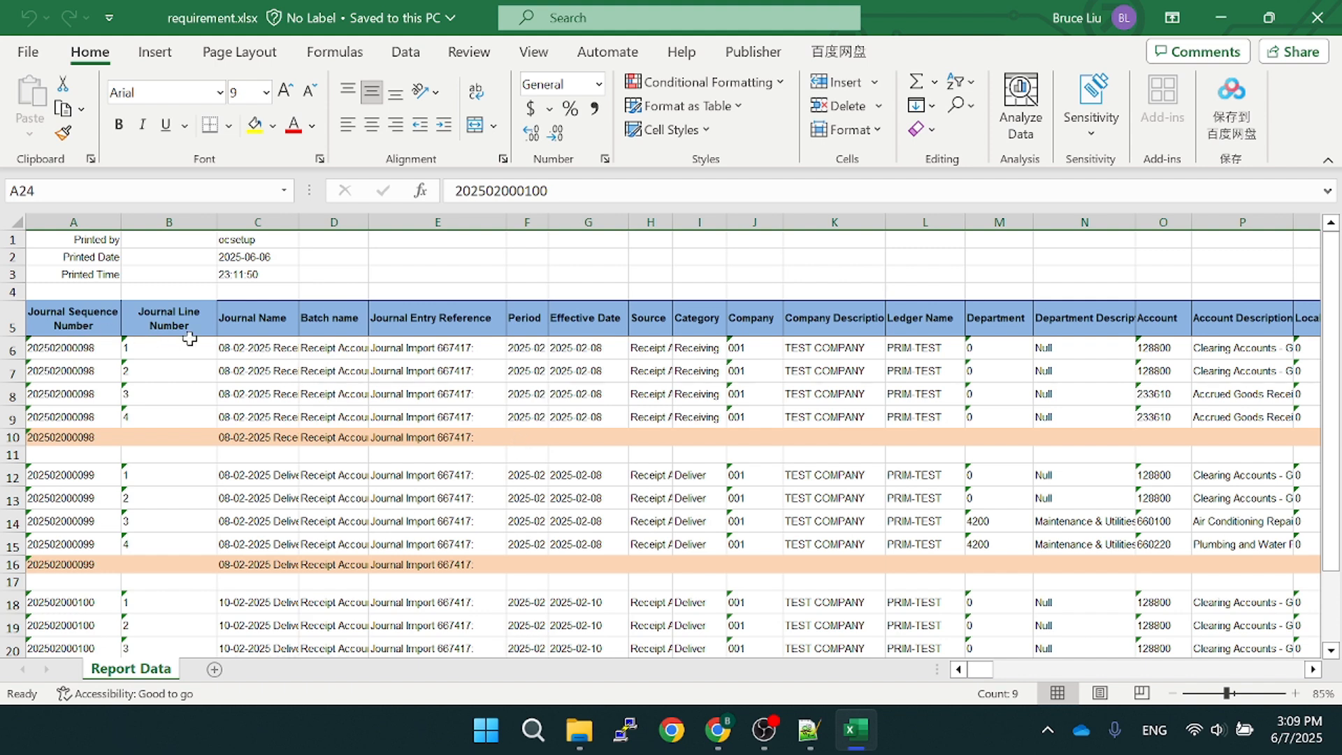
Examine the journal identification headers in row 5, from Journal Sequence Number through Category
{"action": "left_click", "coordinate": [82, 327]}
{"action": "left_click", "coordinate": [267, 328]}
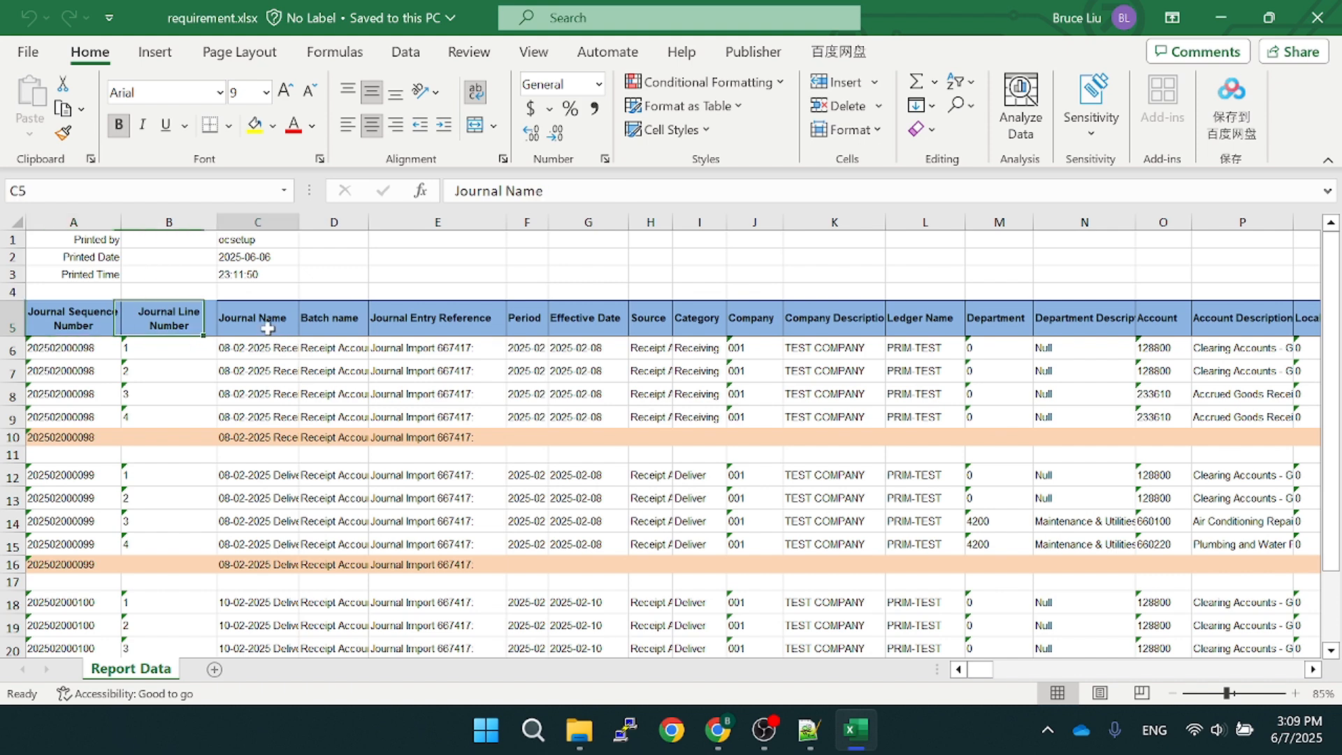
{"action": "left_click", "coordinate": [338, 327]}
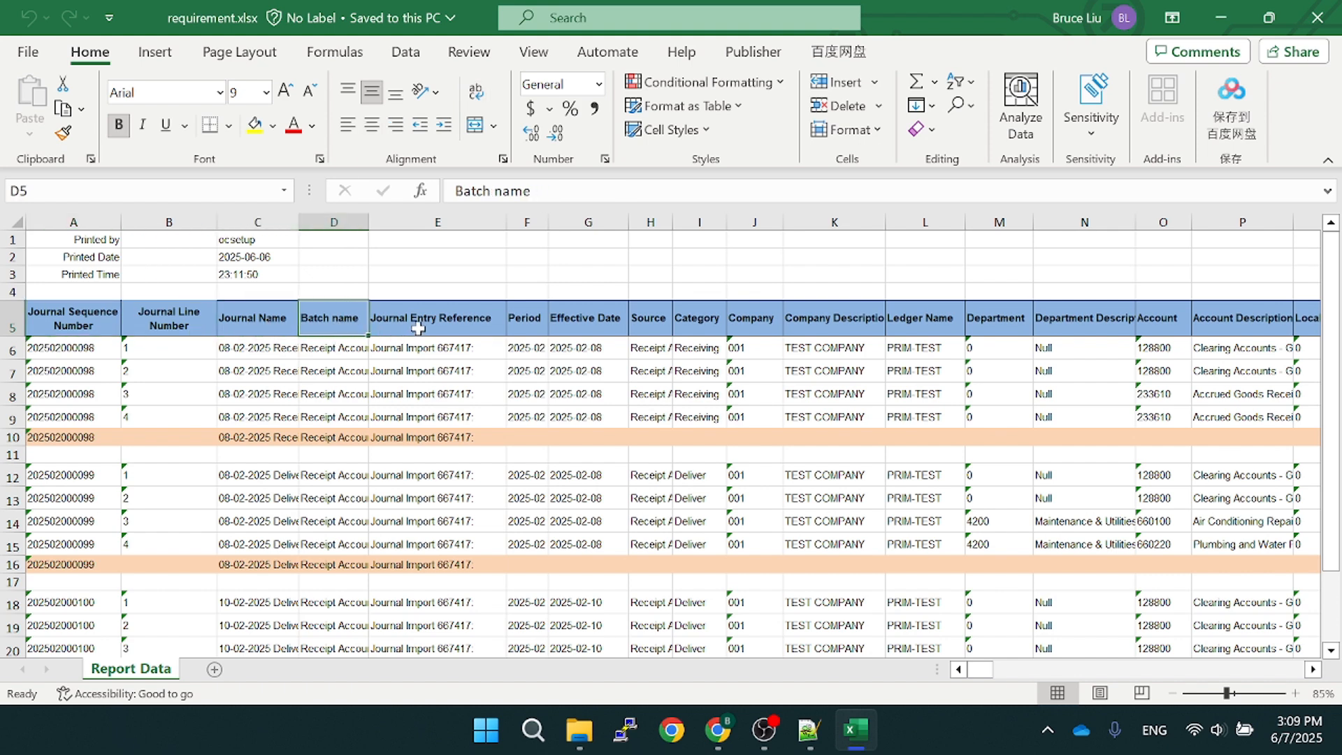
{"action": "key", "text": "Right"}
{"action": "key", "text": "Right"}
{"action": "key", "text": "Right"}
{"action": "key", "text": "Right"}
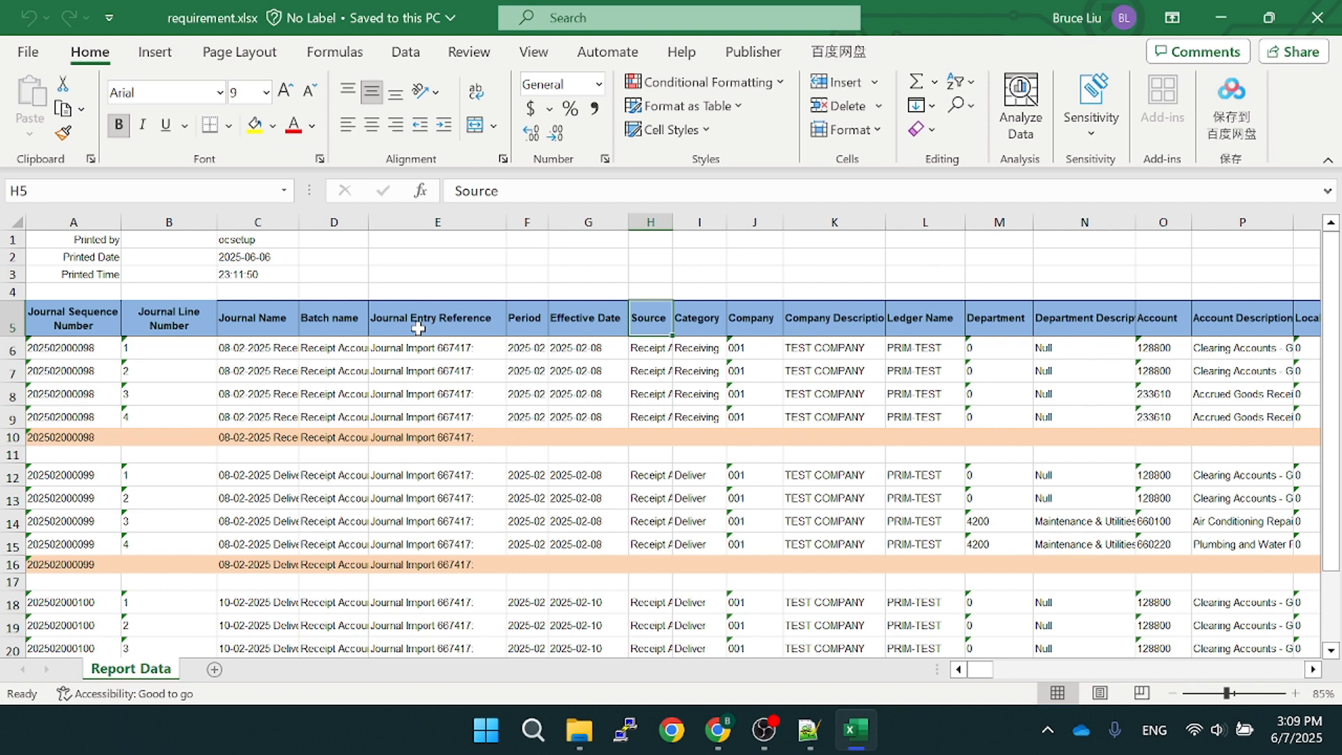
{"action": "key", "text": "Right"}
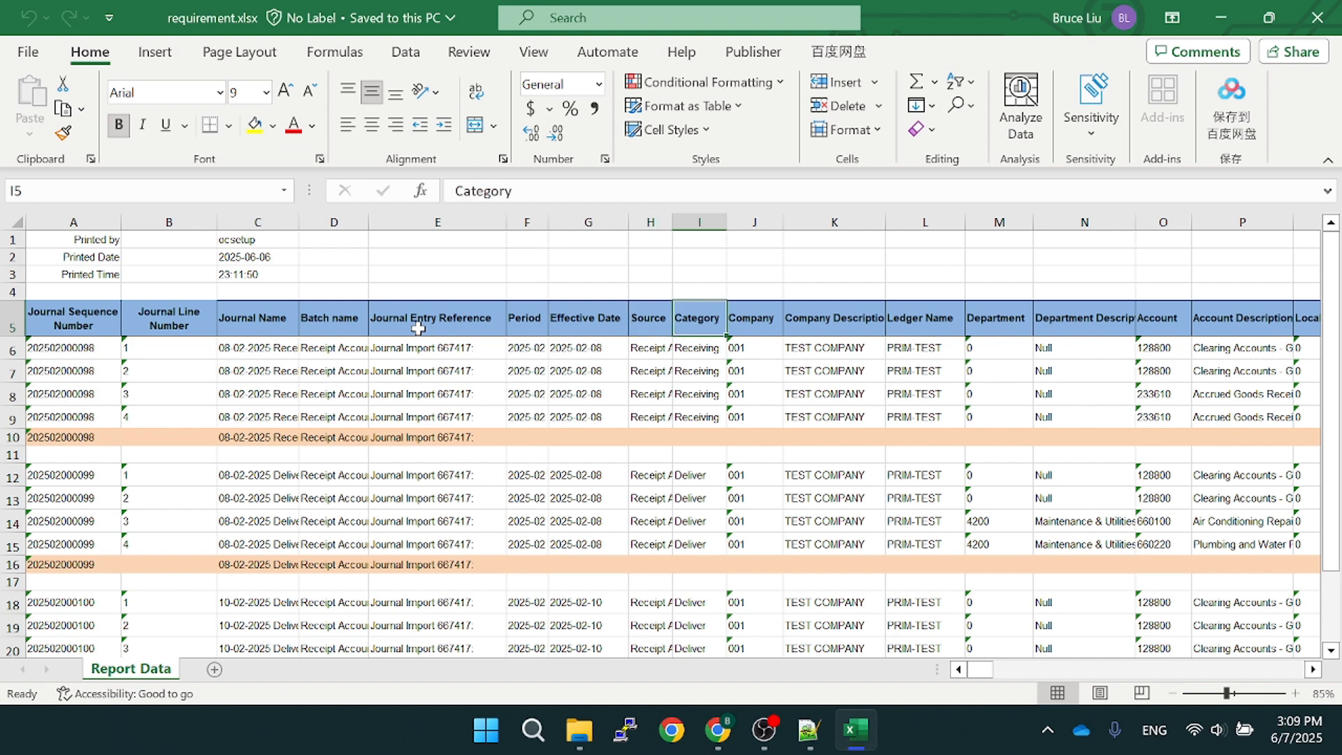
Examine the accounting segment headers in row 5, covering company, ledger, department, account and local account
{"action": "key", "text": "Right"}
{"action": "key", "text": "Right"}
{"action": "key", "text": "Right"}
{"action": "key", "text": "Right"}
{"action": "key", "text": "Right"}
{"action": "key", "text": "Right"}
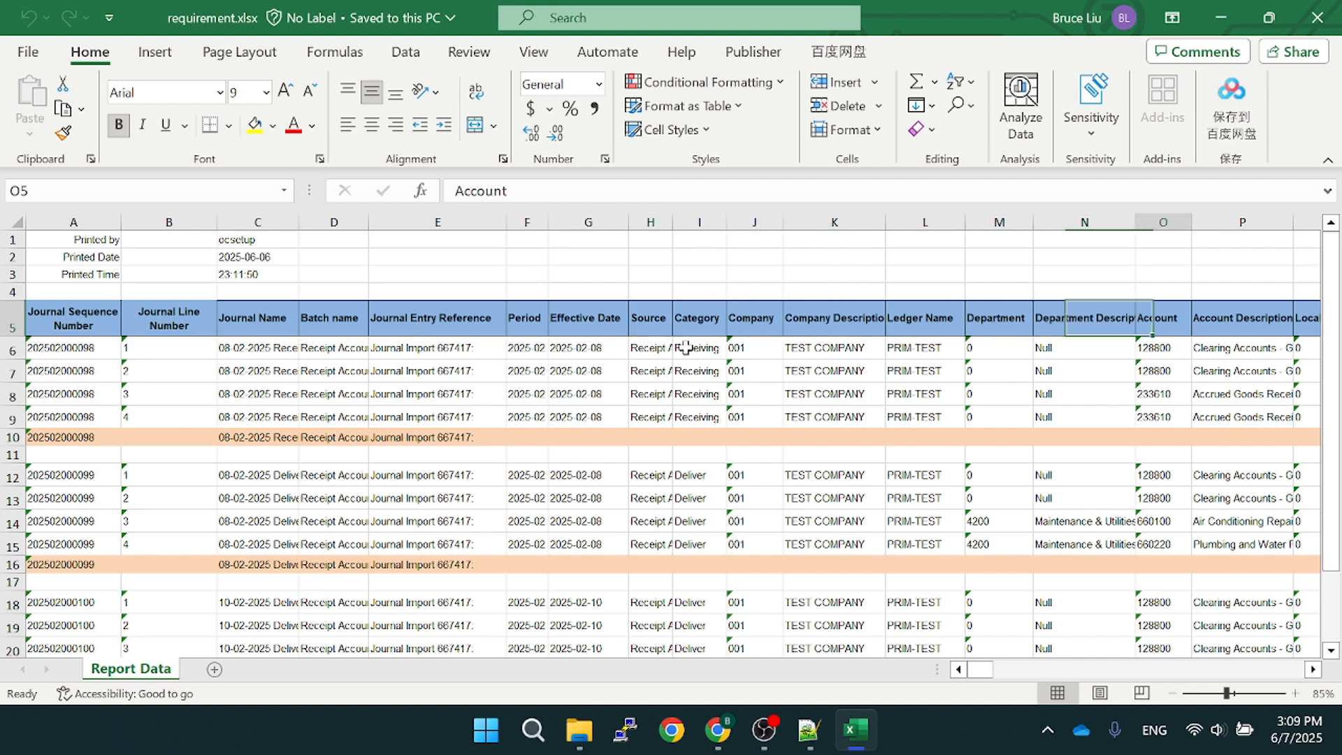
{"action": "key", "text": "Right"}
{"action": "key", "text": "Right"}
{"action": "key", "text": "Right"}
{"action": "key", "text": "Left"}
{"action": "key", "text": "Left"}
{"action": "key", "text": "Left"}
{"action": "key", "text": "Left"}
{"action": "key", "text": "Left"}
{"action": "key", "text": "Left"}
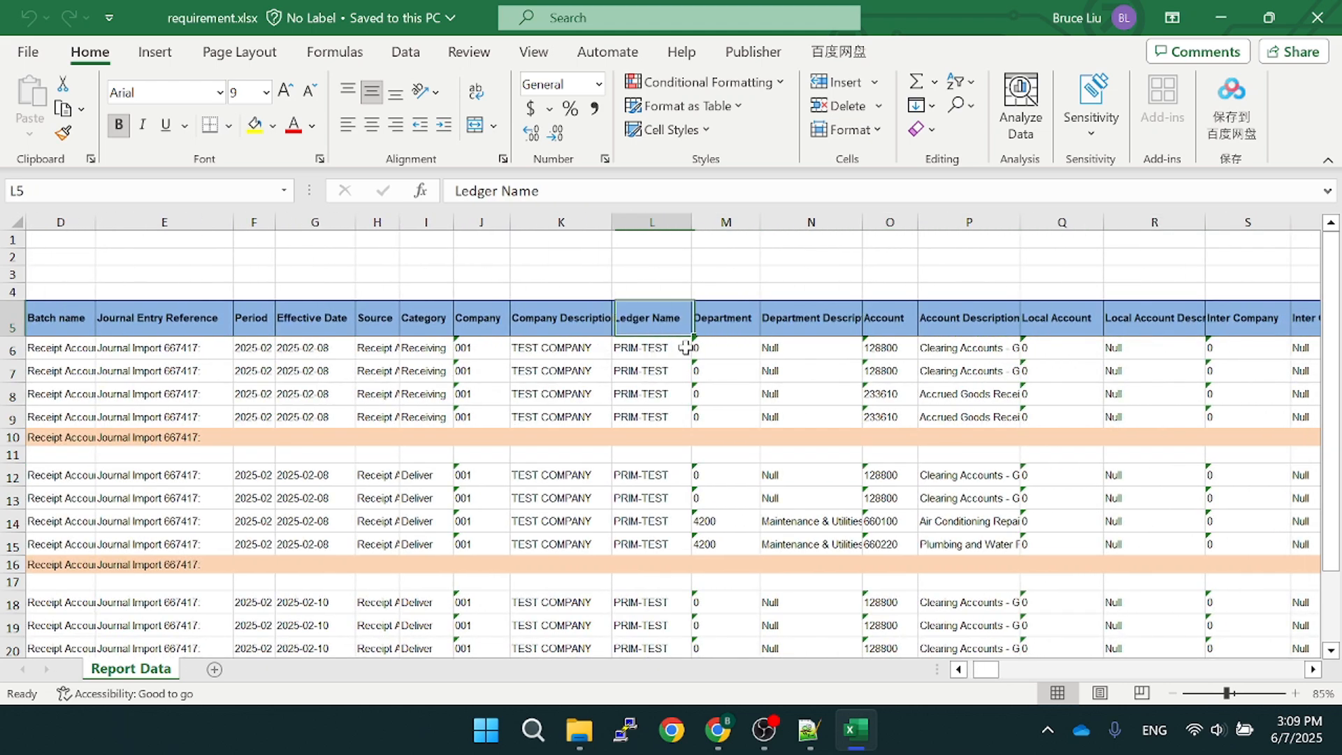
{"action": "key", "text": "Right"}
{"action": "key", "text": "Right"}
{"action": "key", "text": "Right"}
{"action": "key", "text": "Right"}
{"action": "key", "text": "Right"}
{"action": "key", "text": "Right"}
{"action": "key", "text": "Right"}
{"action": "key", "text": "Right"}
{"action": "key", "text": "Right"}
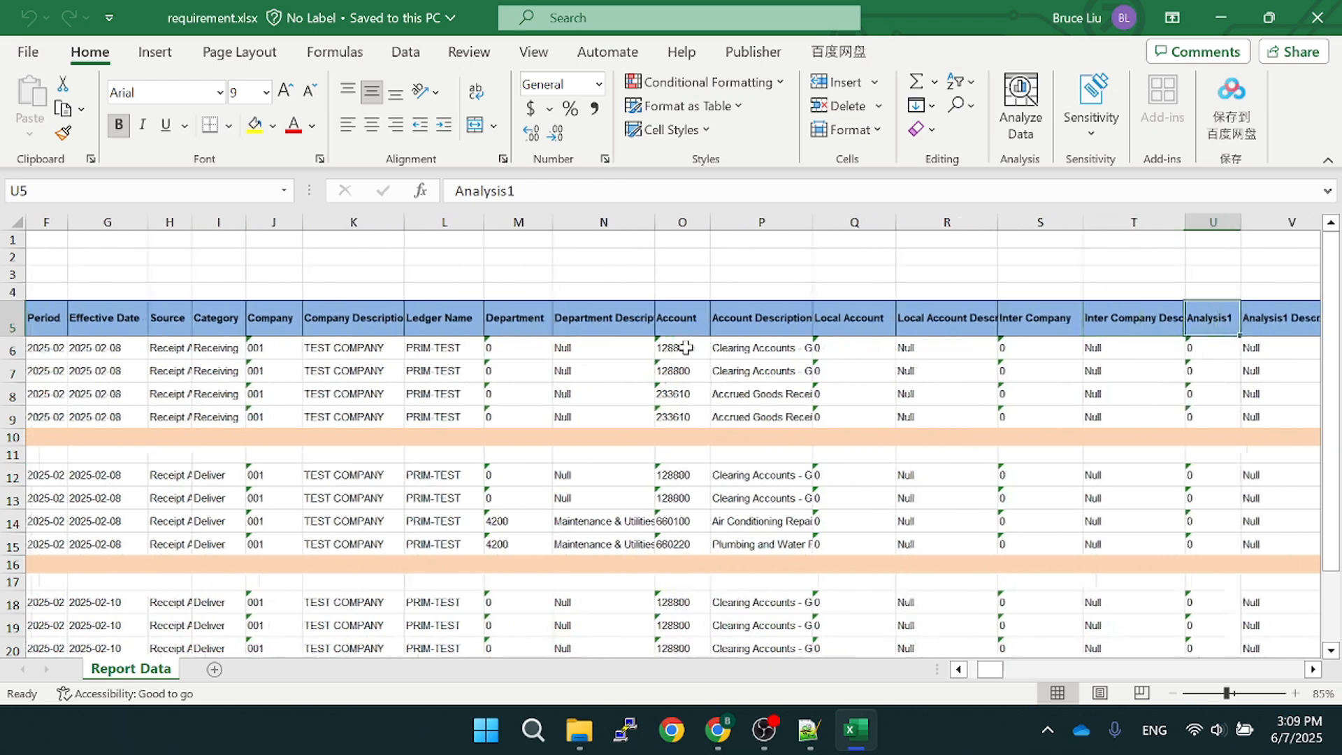
{"action": "key", "text": "Right"}
{"action": "key", "text": "Right"}
{"action": "key", "text": "Right"}
{"action": "key", "text": "Right"}
{"action": "key", "text": "Right"}
{"action": "key", "text": "Left"}
{"action": "key", "text": "Left"}
{"action": "key", "text": "Left"}
{"action": "key", "text": "Left"}
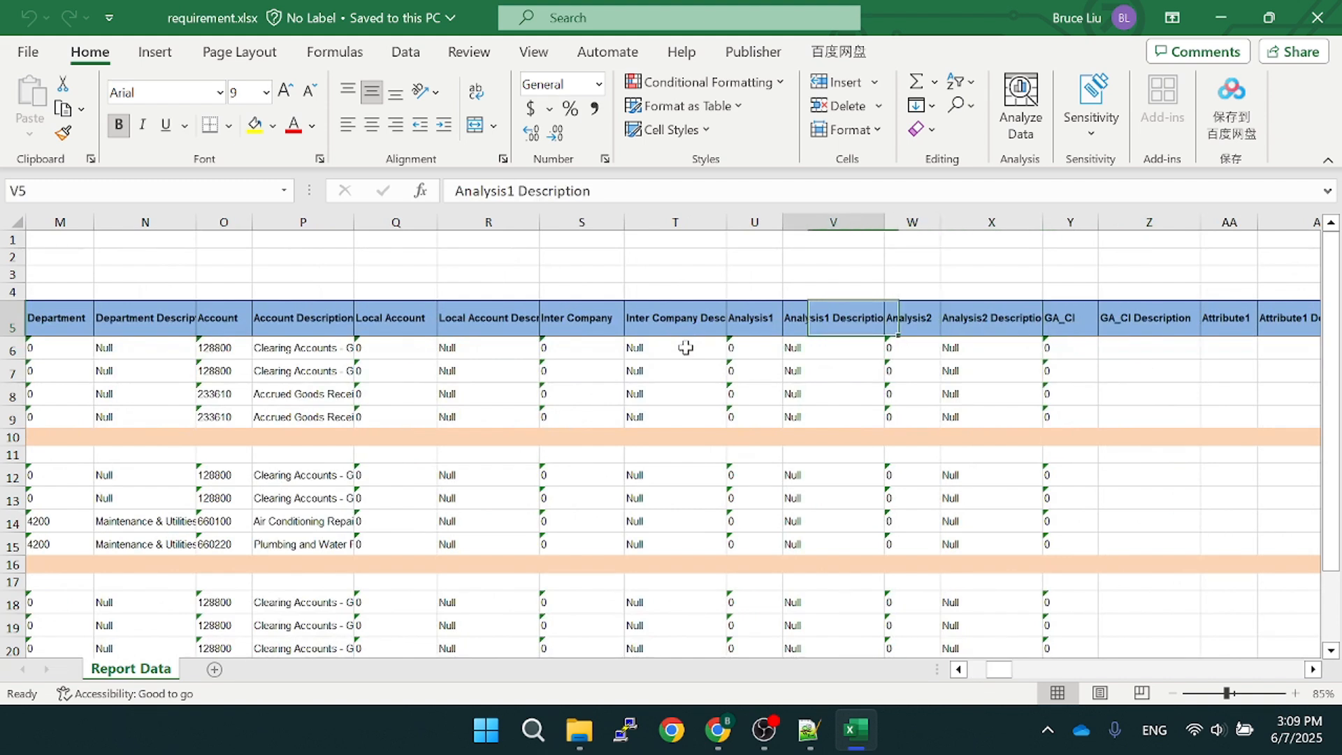
{"action": "key", "text": "Left"}
{"action": "key", "text": "Left"}
{"action": "key", "text": "Left"}
{"action": "key", "text": "Left"}
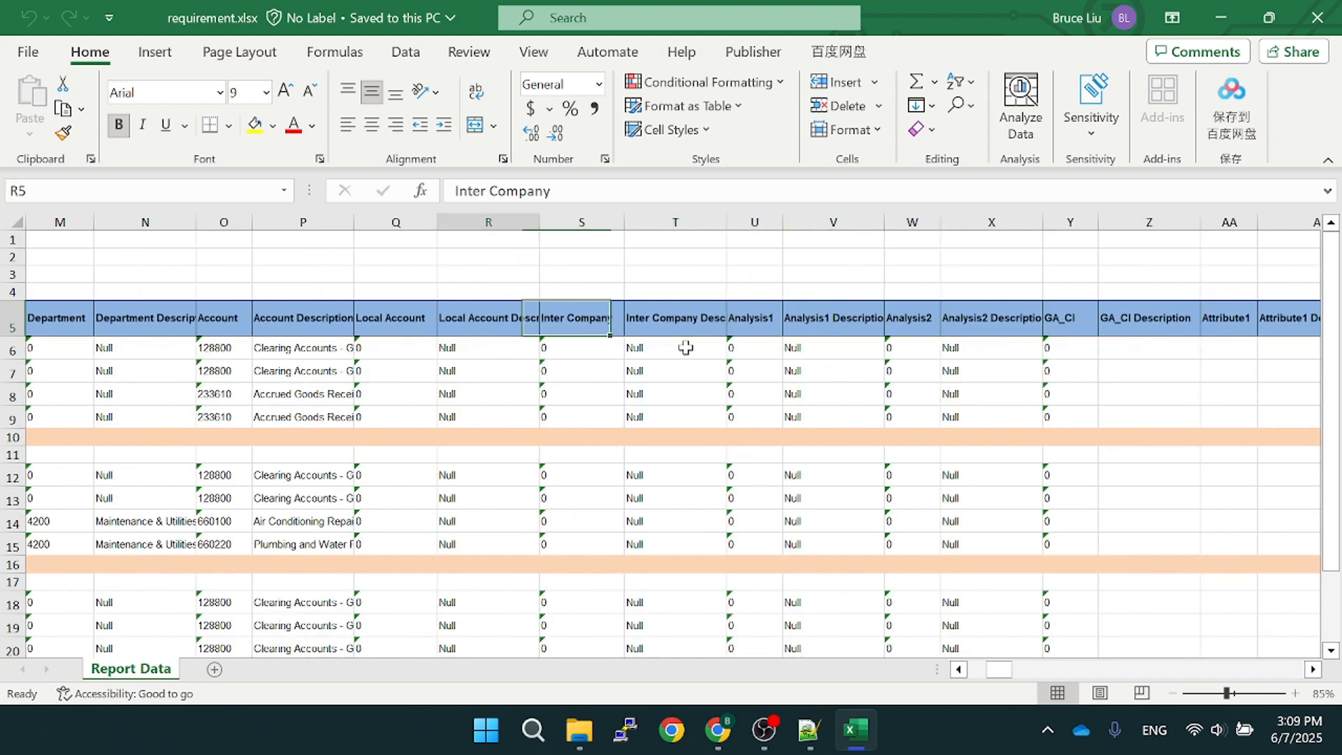
Examine the row 5 headers from Inter Company through the Analysis and GA_CI columns to Attribute1 Description
{"action": "key", "text": "Right"}
{"action": "key", "text": "Right"}
{"action": "key", "text": "Right"}
{"action": "key", "text": "Right"}
{"action": "key", "text": "Right"}
{"action": "key", "text": "Right"}
{"action": "key", "text": "Right"}
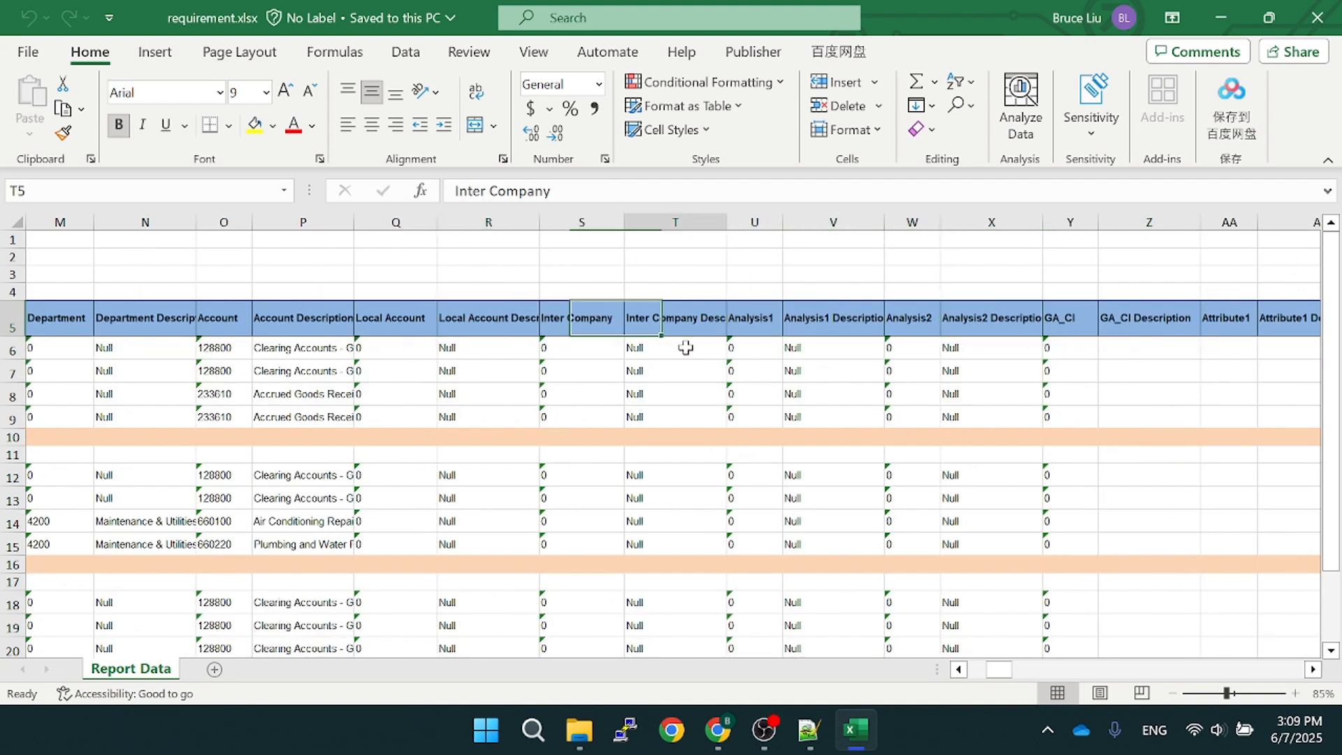
{"action": "key", "text": "Right"}
{"action": "key", "text": "Right"}
{"action": "key", "text": "Right"}
{"action": "key", "text": "Right"}
{"action": "key", "text": "Right"}
{"action": "key", "text": "Right"}
{"action": "key", "text": "Right"}
{"action": "key", "text": "Right"}
{"action": "key", "text": "Right"}
{"action": "key", "text": "Right"}
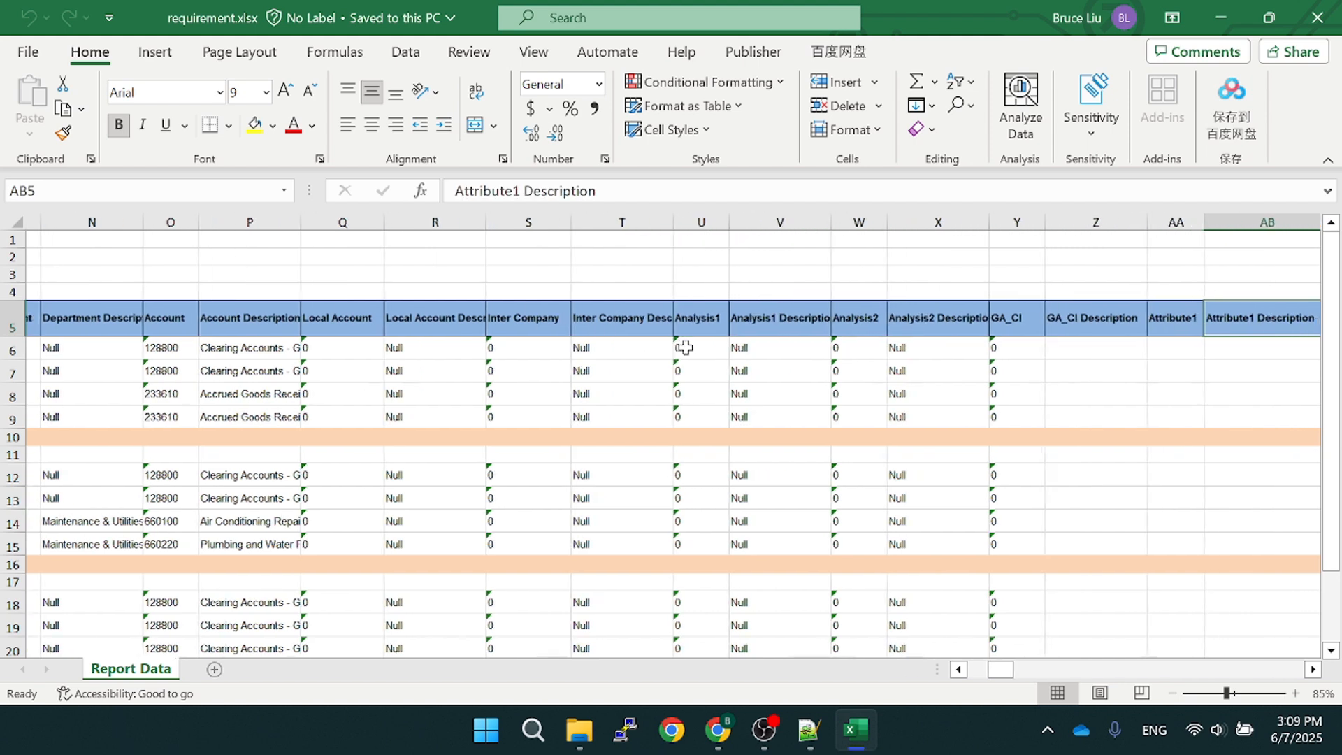
Examine the line description, currency, entered debit and credit, and ledger debit and credit headers in row 5
{"action": "key", "text": "Left"}
{"action": "key", "text": "Left"}
{"action": "key", "text": "Left"}
{"action": "key", "text": "Left"}
{"action": "key", "text": "Left"}
{"action": "key", "text": "Left"}
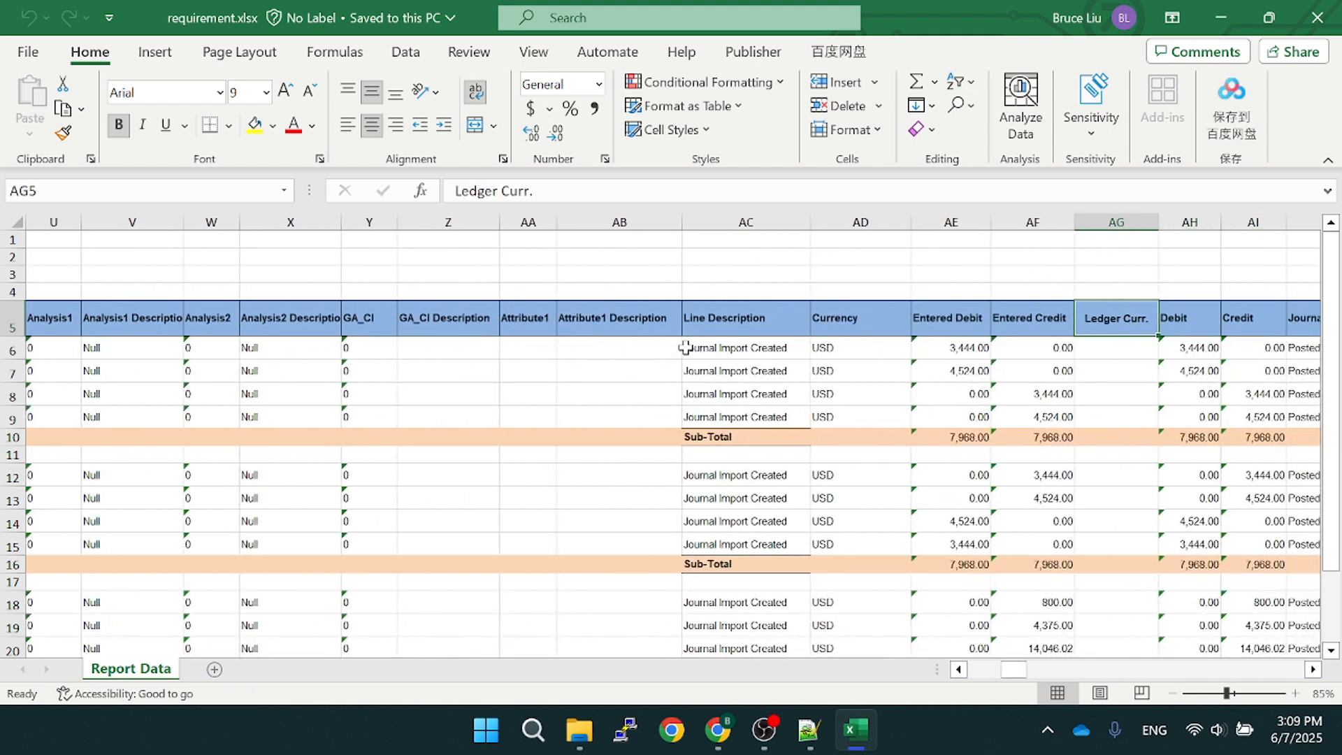
{"action": "key", "text": "Right"}
{"action": "key", "text": "Right"}
{"action": "key", "text": "Right"}
{"action": "key", "text": "Right"}
{"action": "key", "text": "Right"}
{"action": "key", "text": "Right"}
{"action": "key", "text": "Right"}
{"action": "key", "text": "Right"}
{"action": "key", "text": "Right"}
{"action": "key", "text": "Right"}
{"action": "key", "text": "Right"}
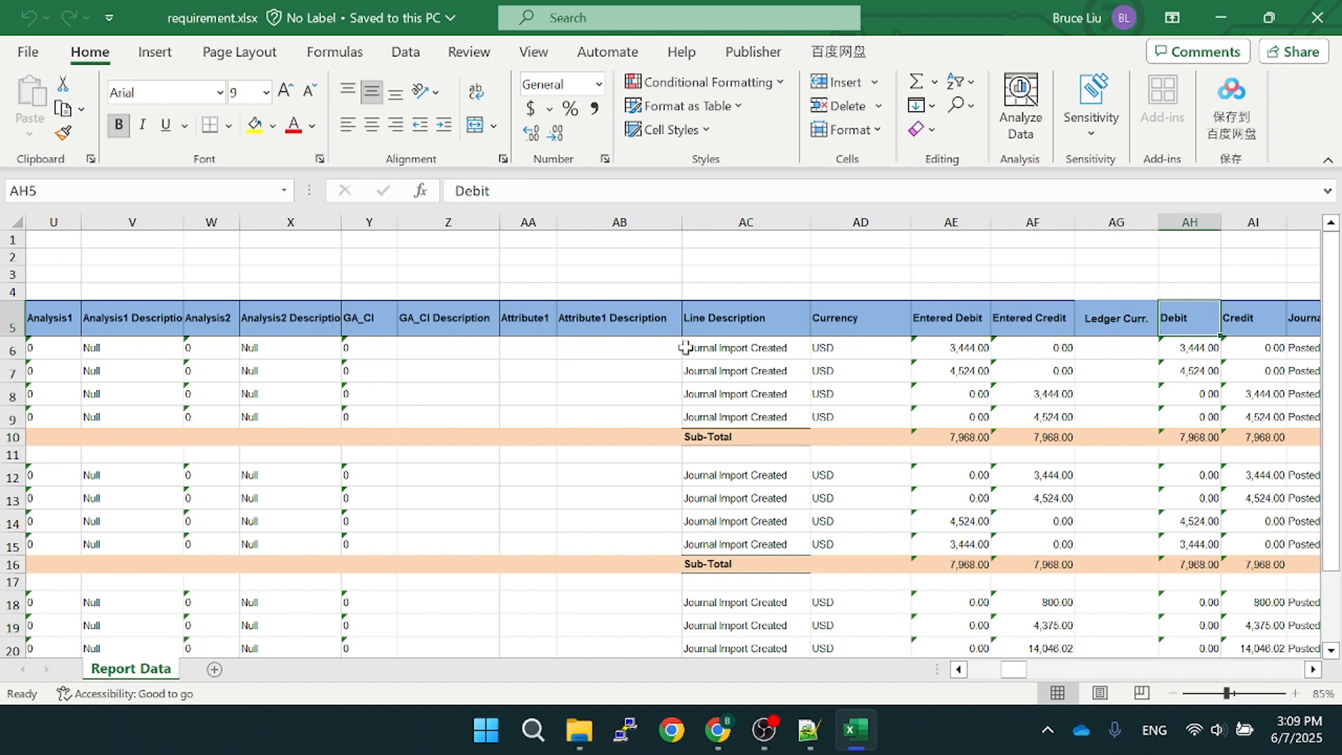
{"action": "key", "text": "Left"}
{"action": "key", "text": "Left"}
{"action": "key", "text": "Left"}
{"action": "key", "text": "Left"}
{"action": "key", "text": "Left"}
{"action": "key", "text": "Left"}
{"action": "key", "text": "Left"}
{"action": "key", "text": "Left"}
{"action": "key", "text": "Left"}
{"action": "key", "text": "Left"}
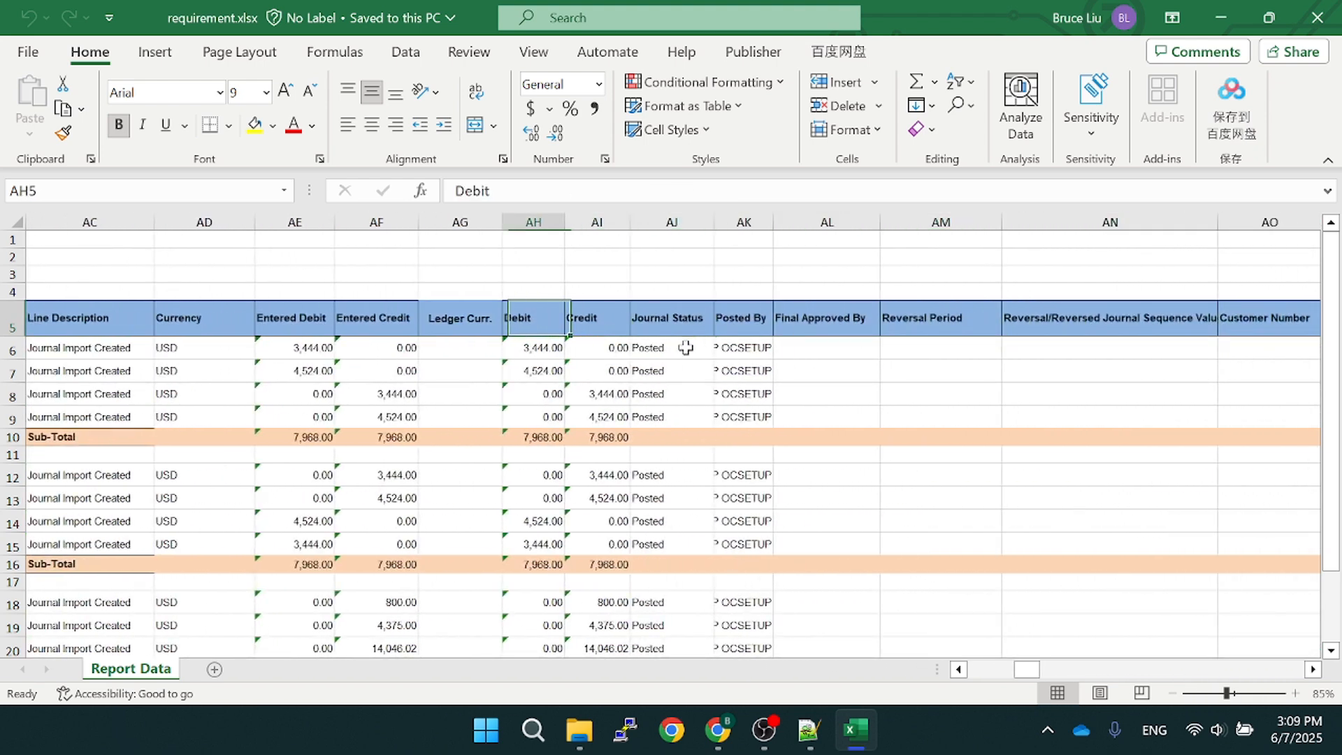
{"action": "key", "text": "Right"}
{"action": "key", "text": "Right"}
{"action": "key", "text": "Right"}
{"action": "key", "text": "Right"}
{"action": "key", "text": "Right"}
{"action": "key", "text": "Right"}
{"action": "key", "text": "Right"}
{"action": "key", "text": "Right"}
{"action": "key", "text": "Right"}
{"action": "key", "text": "Right"}
{"action": "key", "text": "Right"}
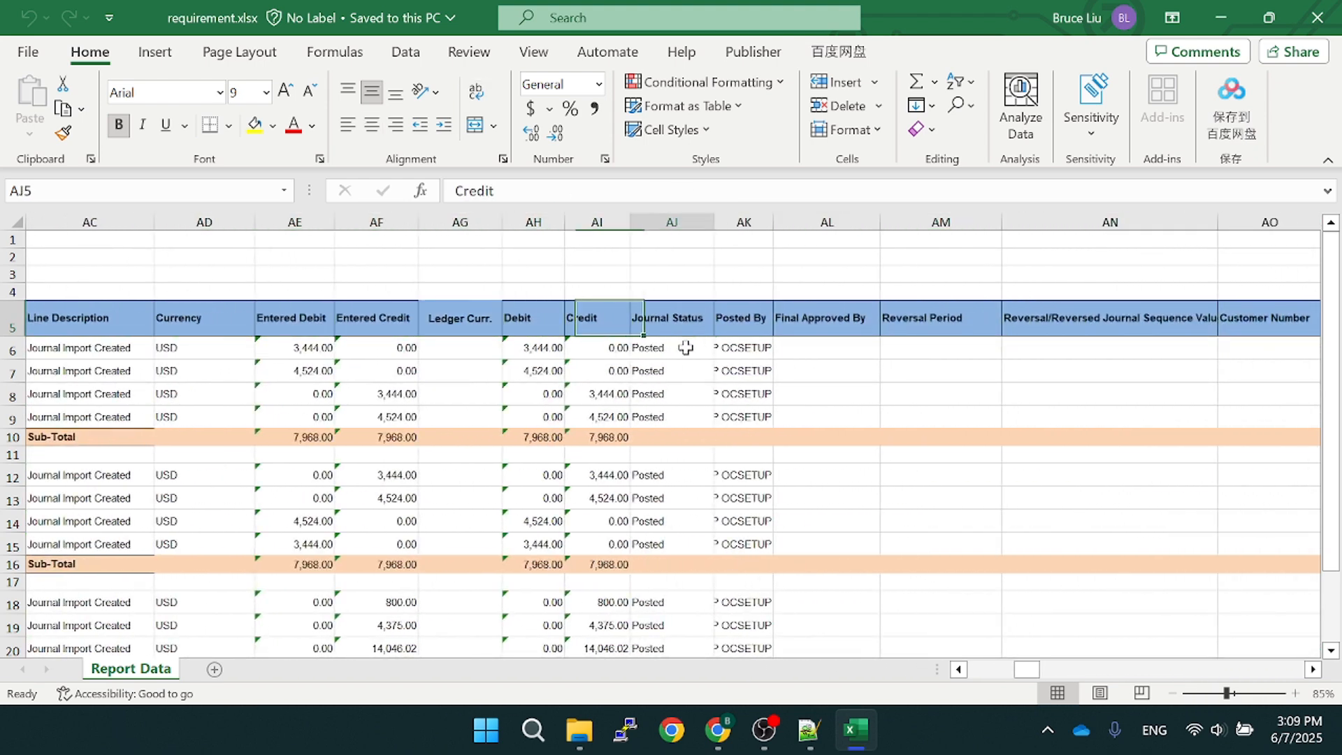
Examine the journal status, approval, reversal, customer and supplier headers in row 5
{"action": "key", "text": "Right"}
{"action": "key", "text": "Right"}
{"action": "key", "text": "Right"}
{"action": "key", "text": "Right"}
{"action": "key", "text": "Right"}
{"action": "key", "text": "Right"}
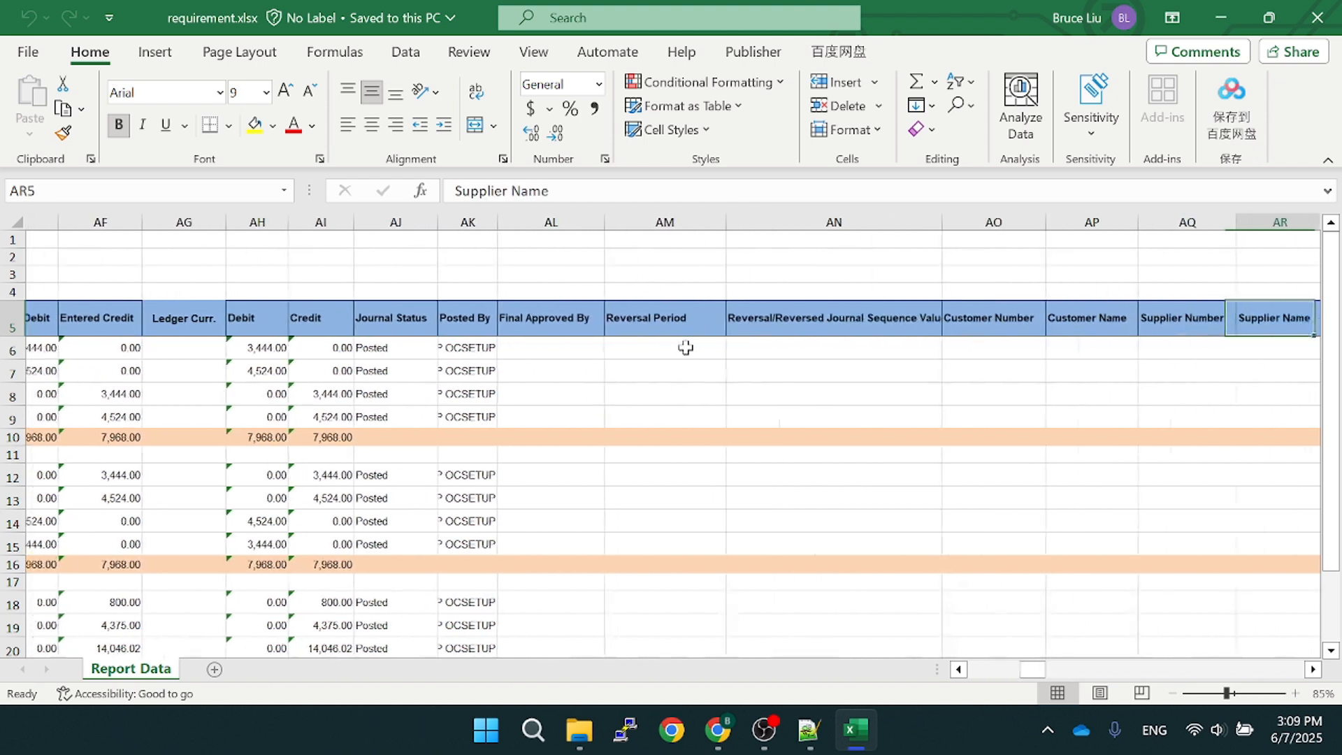
{"action": "key", "text": "Left"}
{"action": "key", "text": "Left"}
{"action": "key", "text": "Left"}
{"action": "key", "text": "Left"}
{"action": "key", "text": "Left"}
{"action": "key", "text": "Left"}
{"action": "key", "text": "Left"}
{"action": "key", "text": "Left"}
{"action": "key", "text": "Left"}
{"action": "key", "text": "Left"}
{"action": "key", "text": "Left"}
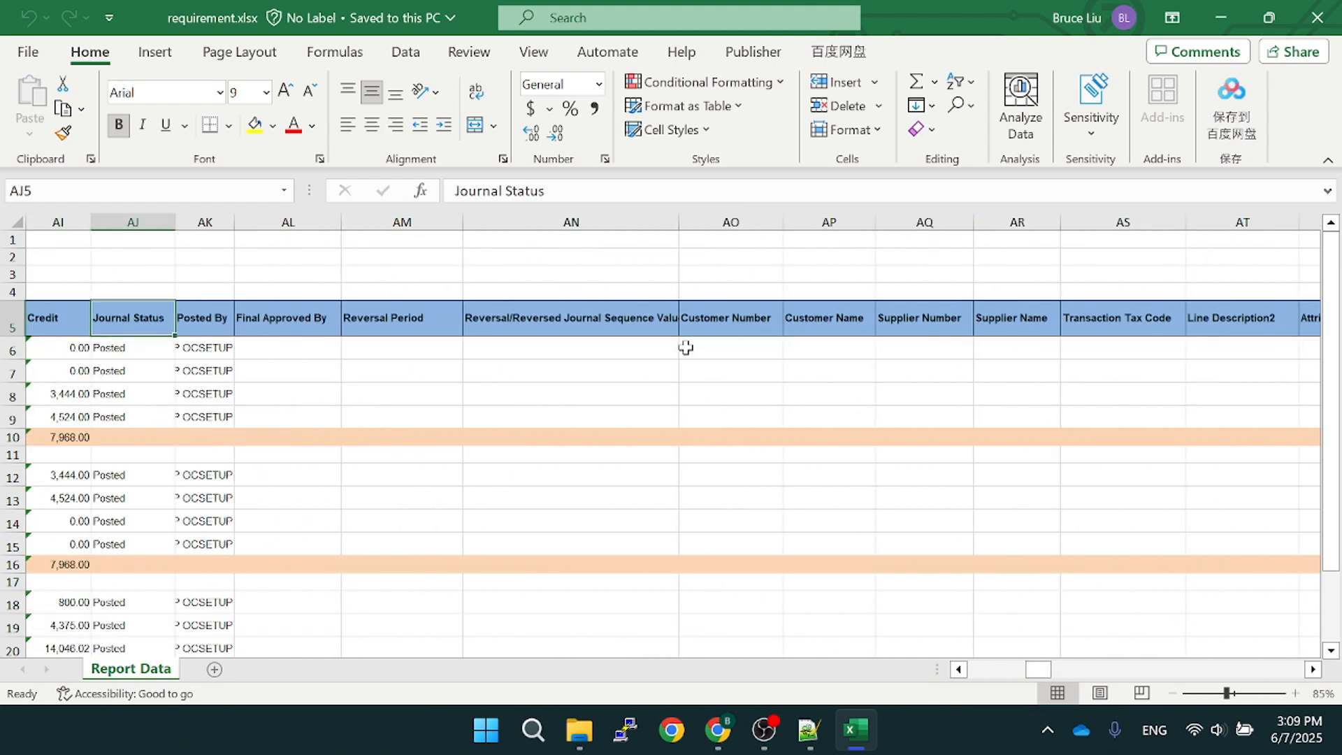
{"action": "key", "text": "Right"}
{"action": "key", "text": "Right"}
{"action": "key", "text": "Right"}
{"action": "key", "text": "Right"}
{"action": "key", "text": "Right"}
{"action": "key", "text": "Right"}
{"action": "key", "text": "Right"}
{"action": "key", "text": "Right"}
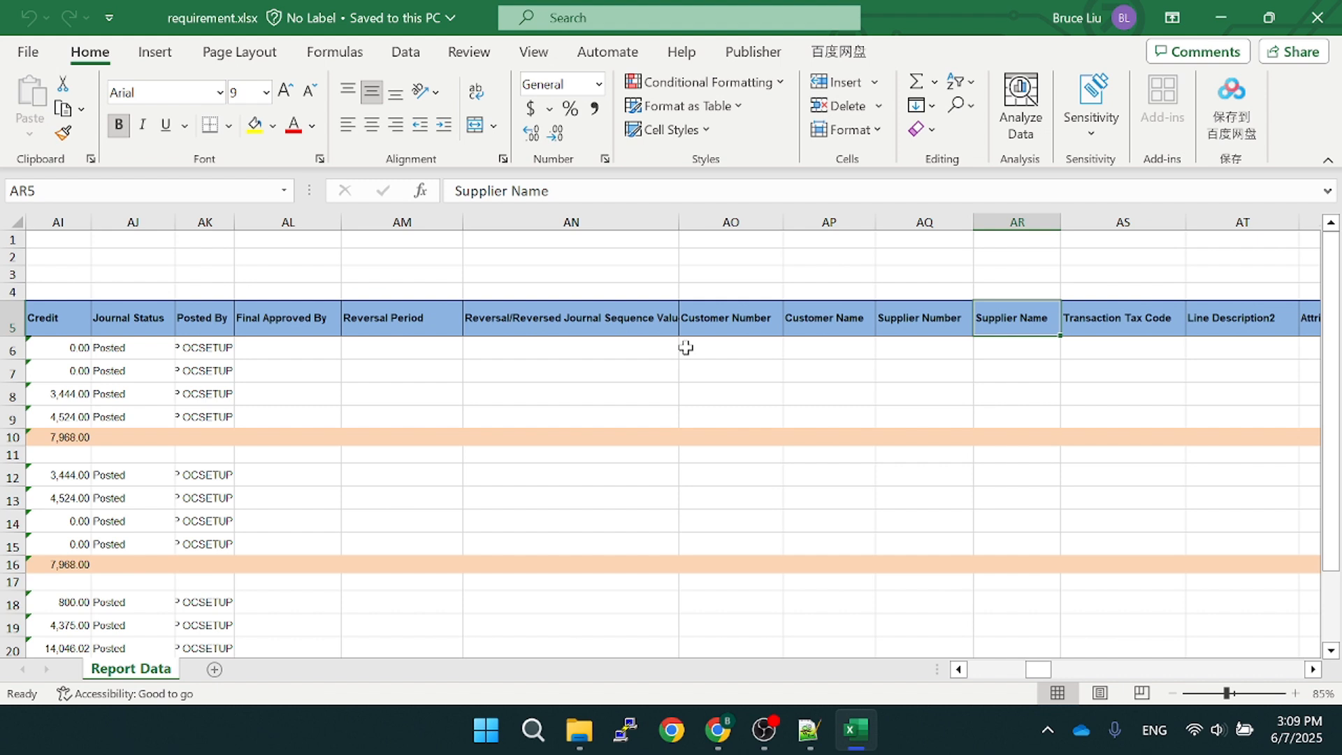
{"action": "key", "text": "Left"}
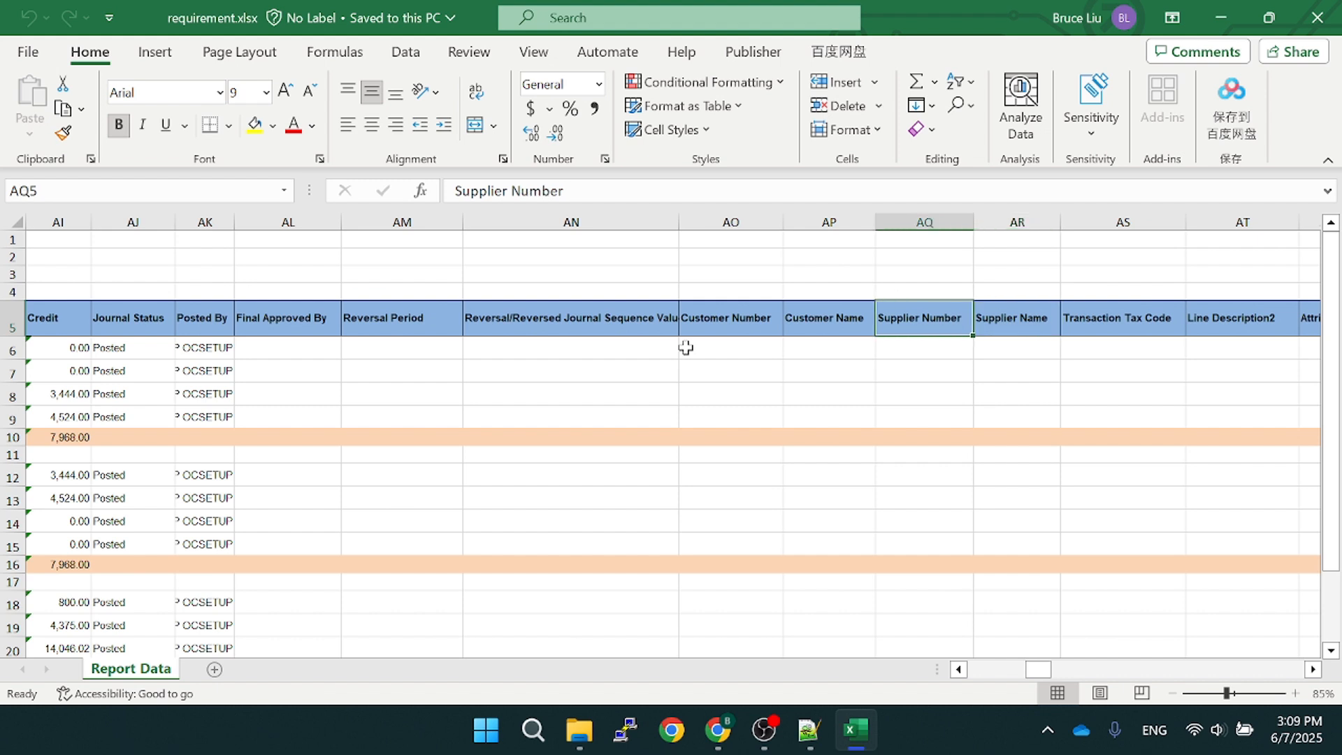
{"action": "key", "text": "Left"}
{"action": "key", "text": "Left"}
{"action": "key", "text": "Left"}
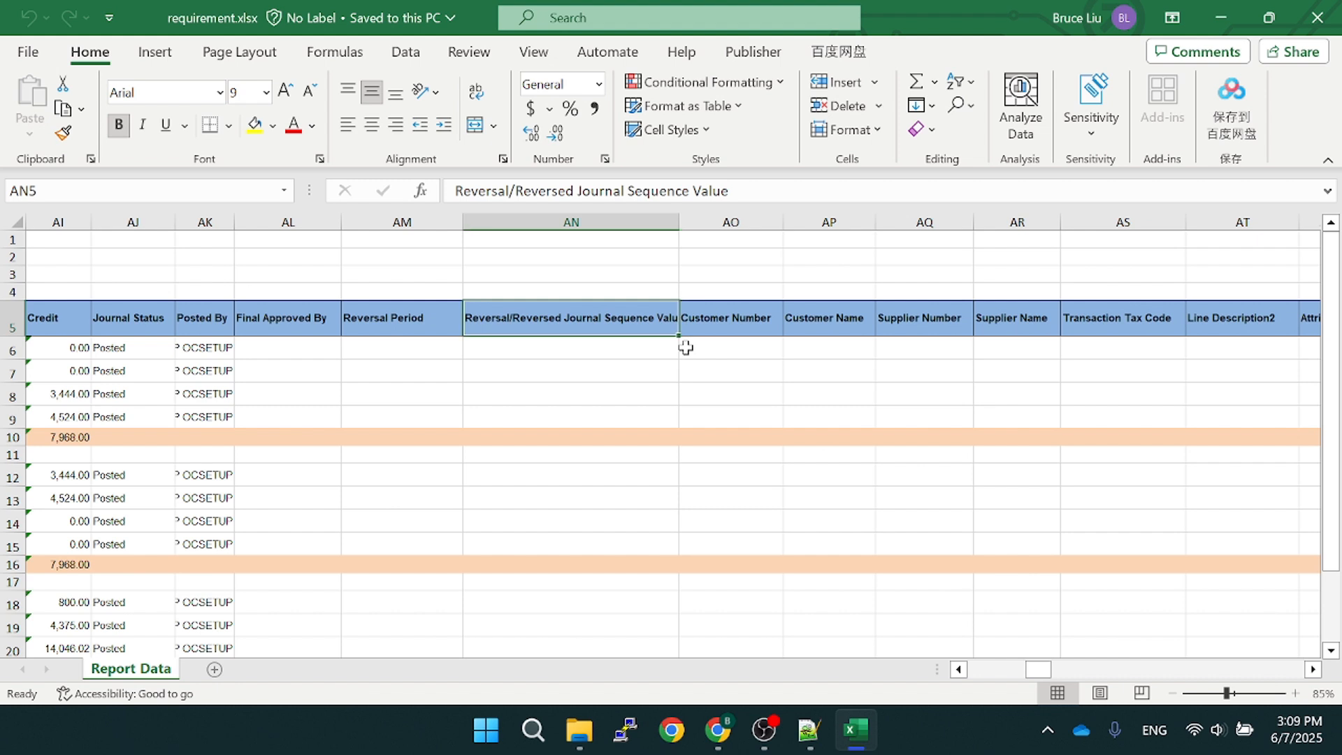
{"action": "key", "text": "Right"}
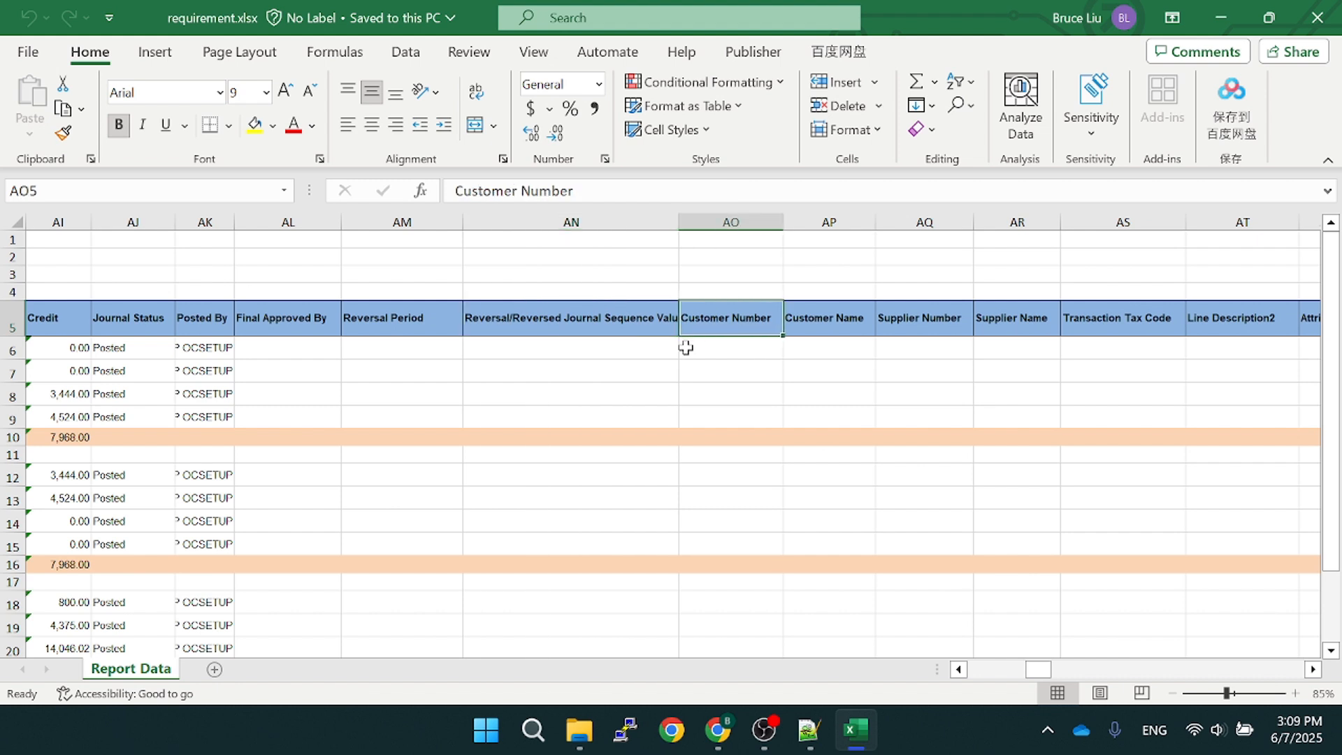
Examine the row 5 headers from Customer Name through Reconciliation Reference, including the supplier and Transaction Tax Code columns
{"action": "key", "text": "Right"}
{"action": "key", "text": "Right"}
{"action": "key", "text": "Right"}
{"action": "key", "text": "Right"}
{"action": "key", "text": "Right"}
{"action": "key", "text": "Right"}
{"action": "key", "text": "Right"}
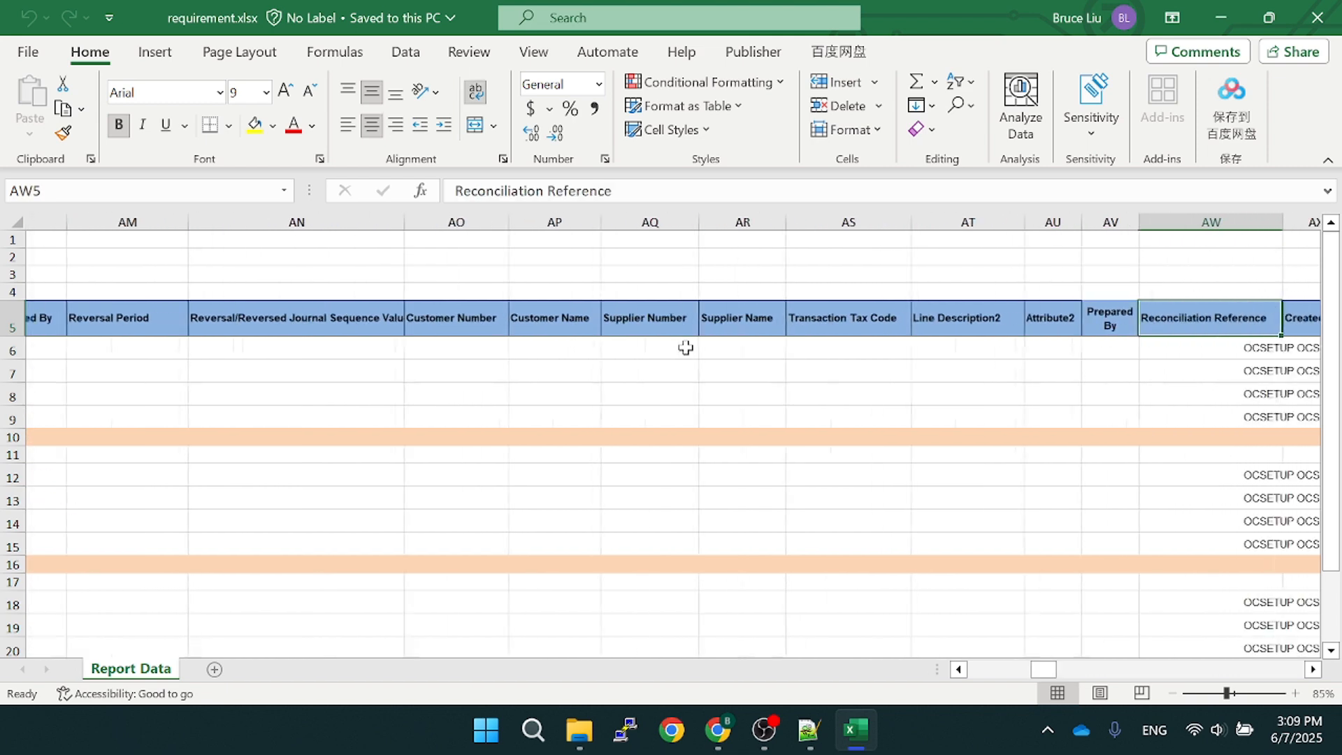
{"action": "key", "text": "Left"}
{"action": "key", "text": "Left"}
{"action": "key", "text": "Left"}
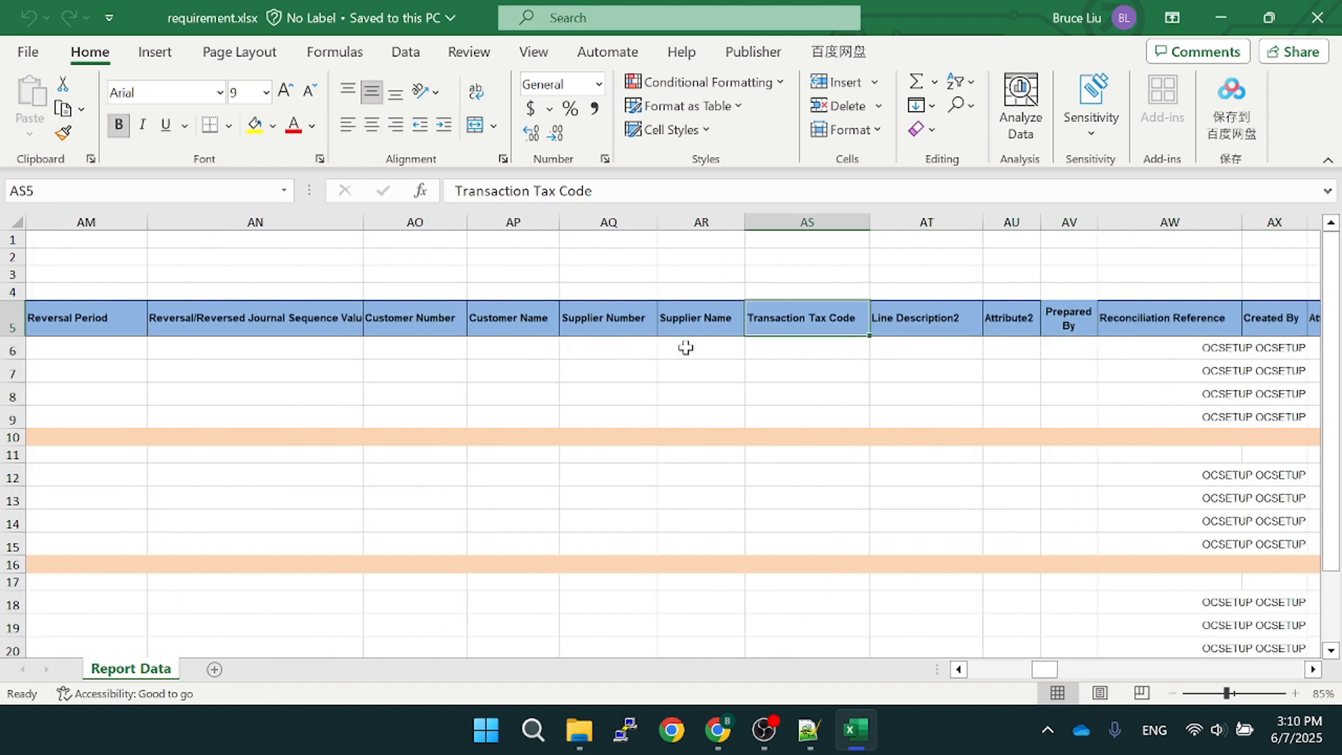
Examine the row 5 headers from Line Description2 through Prepared By and Created By to Attribute11
{"action": "key", "text": "Right"}
{"action": "key", "text": "Right"}
{"action": "key", "text": "Right"}
{"action": "key", "text": "Right"}
{"action": "key", "text": "Right"}
{"action": "key", "text": "Right"}
{"action": "key", "text": "Right"}
{"action": "key", "text": "Right"}
{"action": "key", "text": "Right"}
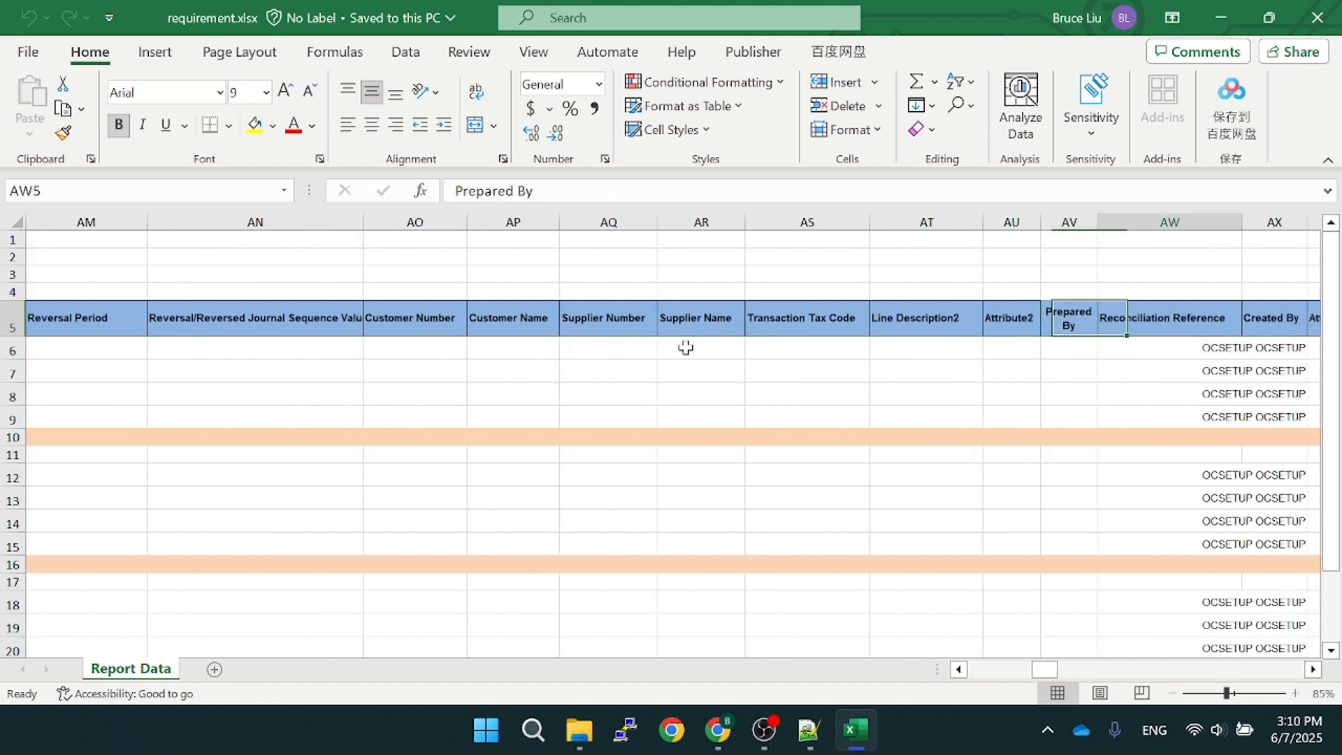
{"action": "key", "text": "Left"}
{"action": "key", "text": "Left"}
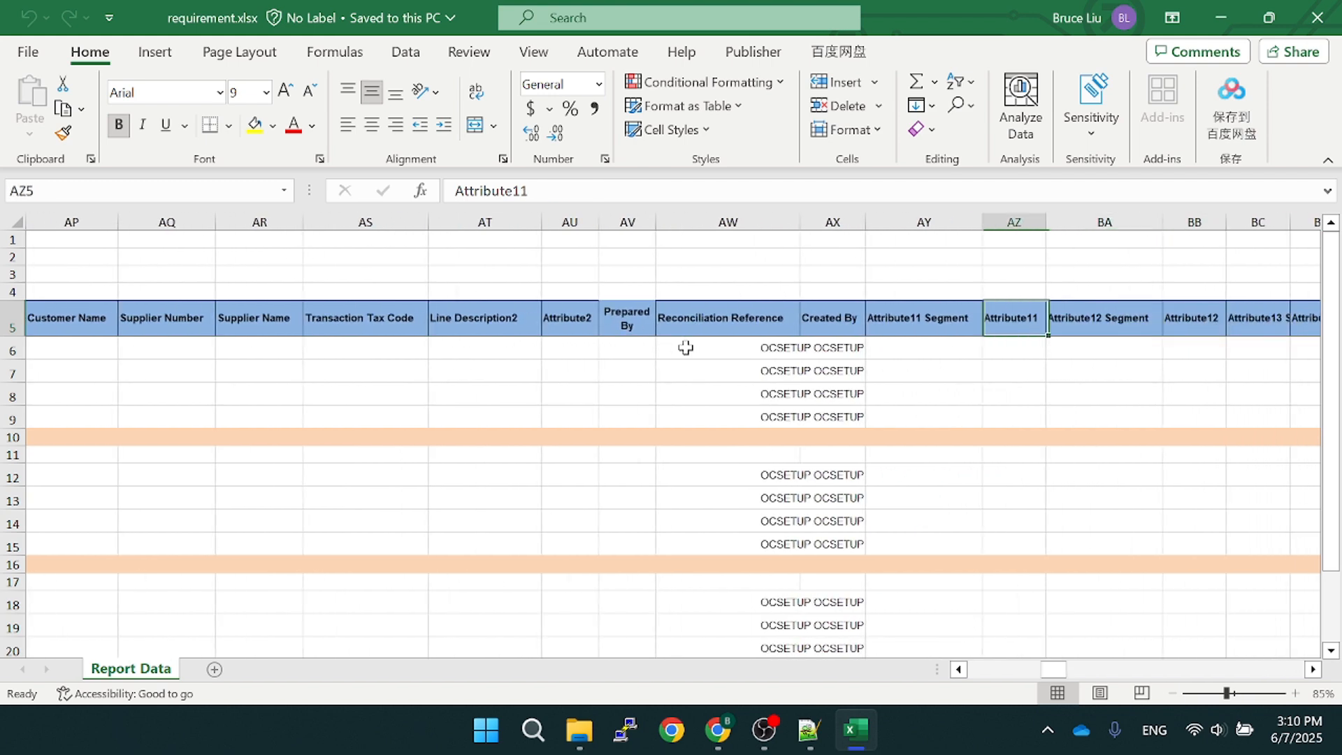
Examine the paired segment and value headers in row 5 from Attribute11 Segment through Attribute14
{"action": "key", "text": "Left"}
{"action": "key", "text": "Right"}
{"action": "key", "text": "Right"}
{"action": "key", "text": "Right"}
{"action": "key", "text": "Right"}
{"action": "key", "text": "Right"}
{"action": "key", "text": "Right"}
{"action": "key", "text": "Right"}
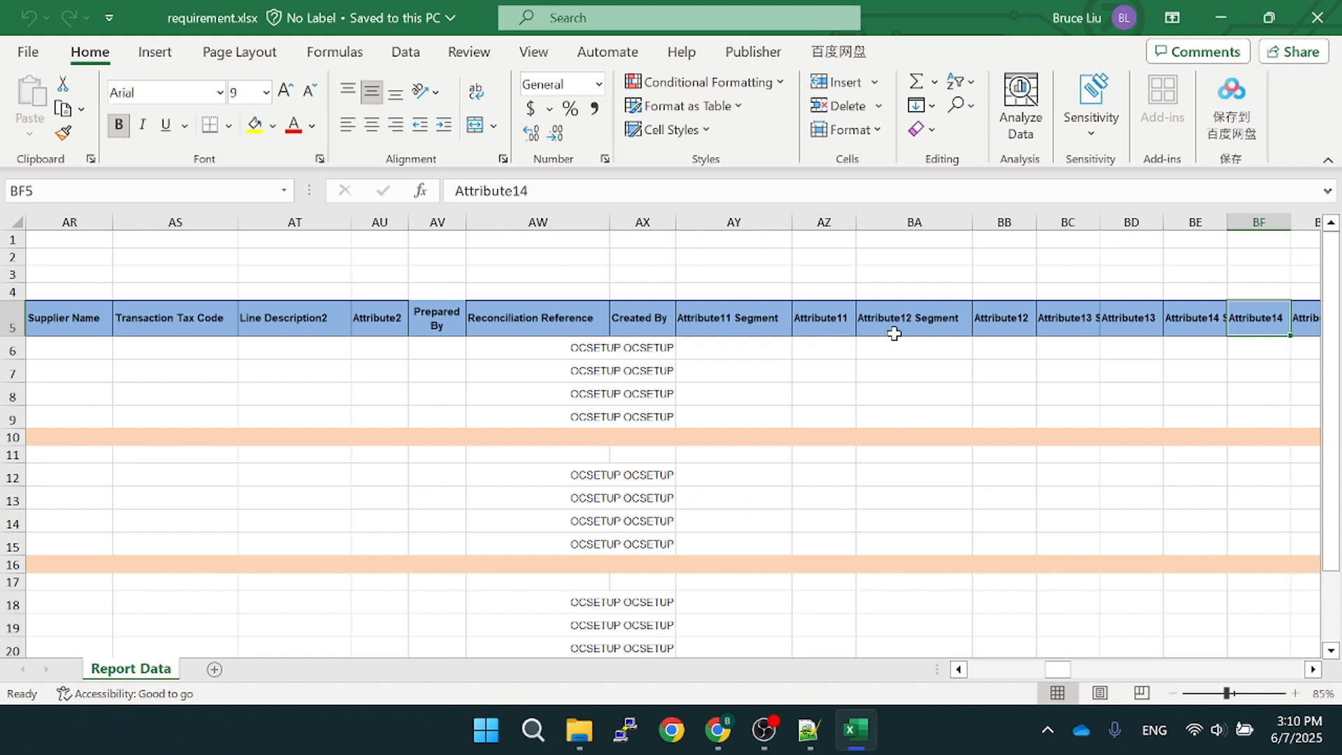
Examine the remaining row 5 headers from Attribute15 Segment through Attribute20 to the end of the header row
{"action": "left_click", "coordinate": [954, 328]}
{"action": "key", "text": "Right"}
{"action": "key", "text": "Right"}
{"action": "key", "text": "Right"}
{"action": "key", "text": "Right"}
{"action": "key", "text": "Right"}
{"action": "key", "text": "Right"}
{"action": "key", "text": "Right"}
{"action": "key", "text": "Right"}
{"action": "key", "text": "Right"}
{"action": "key", "text": "Right"}
{"action": "key", "text": "Right"}
{"action": "key", "text": "Right"}
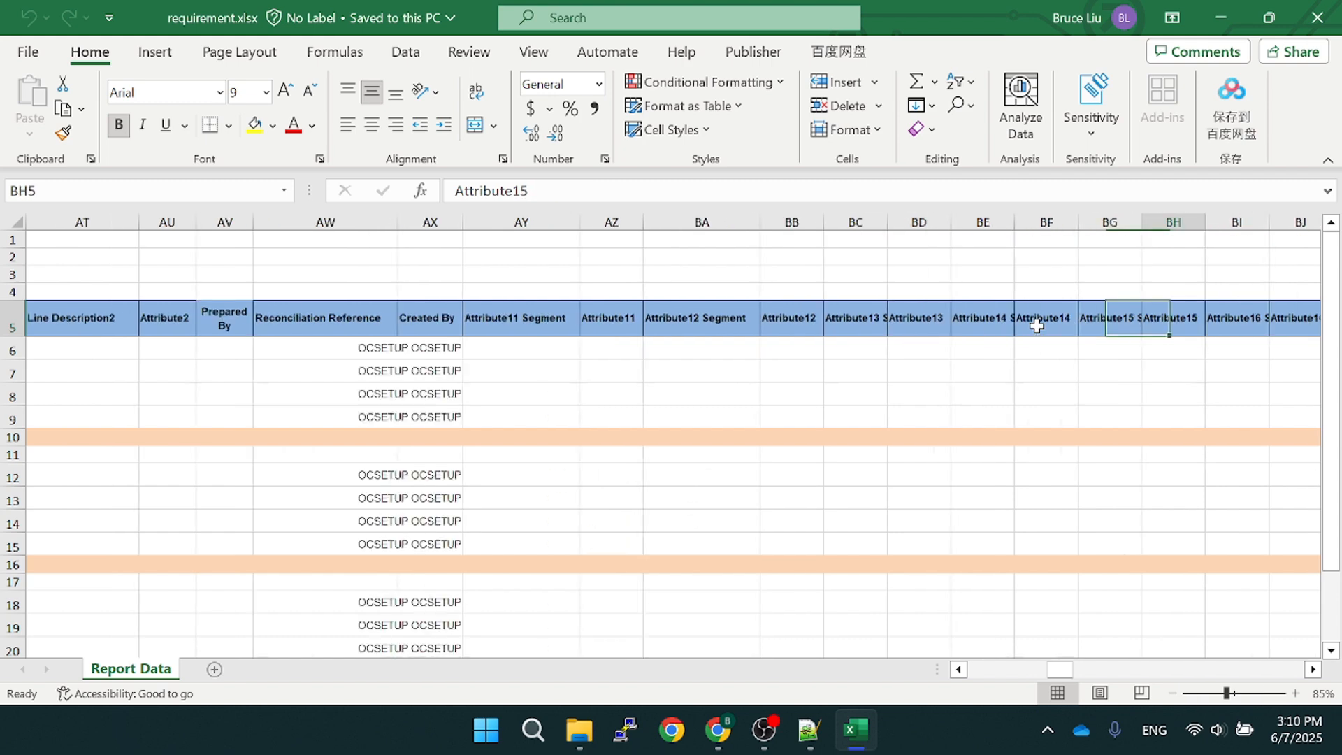
{"action": "left_click", "coordinate": [1036, 326]}
{"action": "key", "text": "Right"}
{"action": "key", "text": "Right"}
{"action": "key", "text": "Right"}
{"action": "key", "text": "Right"}
{"action": "key", "text": "Right"}
{"action": "key", "text": "Right"}
{"action": "key", "text": "Right"}
{"action": "key", "text": "Right"}
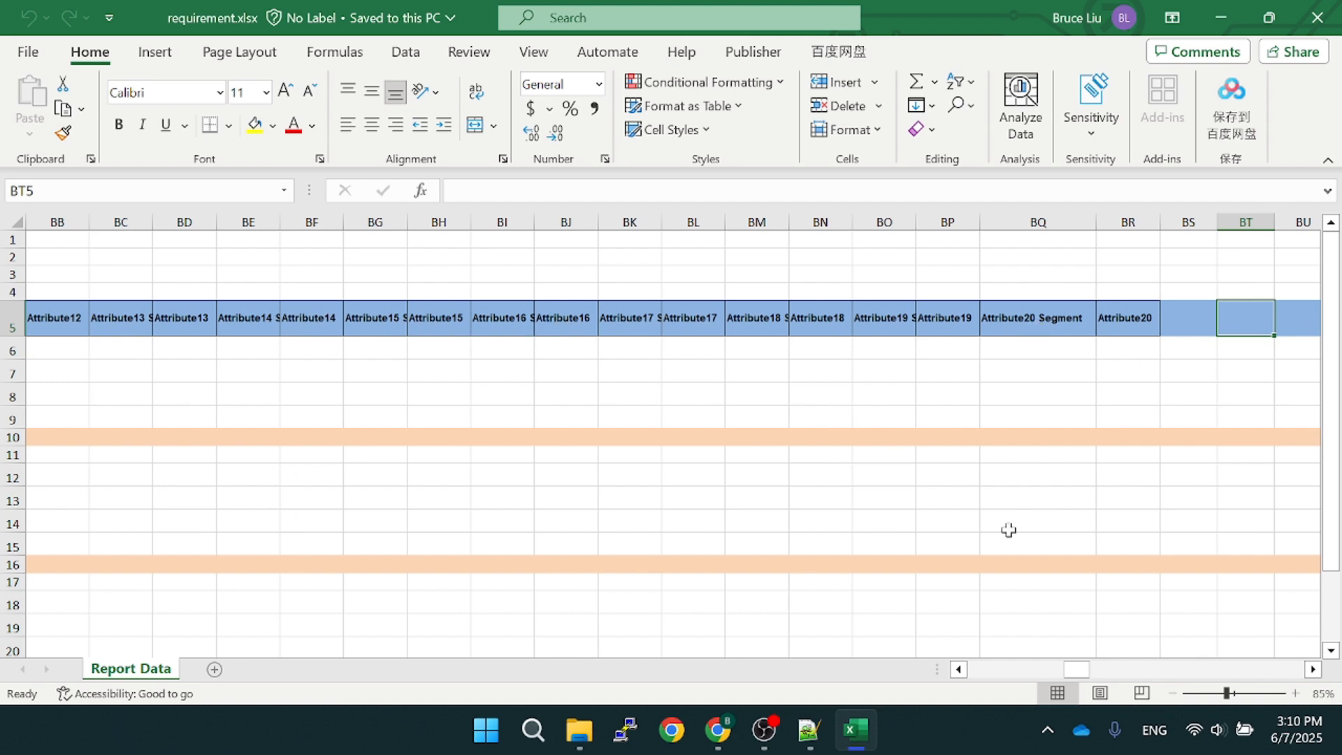
Copy the row 5 headers from Journal Sequence Number through Attribute20 and paste them transposed into A1 of a new sheet
{"action": "left_click_drag", "start_coordinate": [1073, 671], "coordinate": [978, 673]}
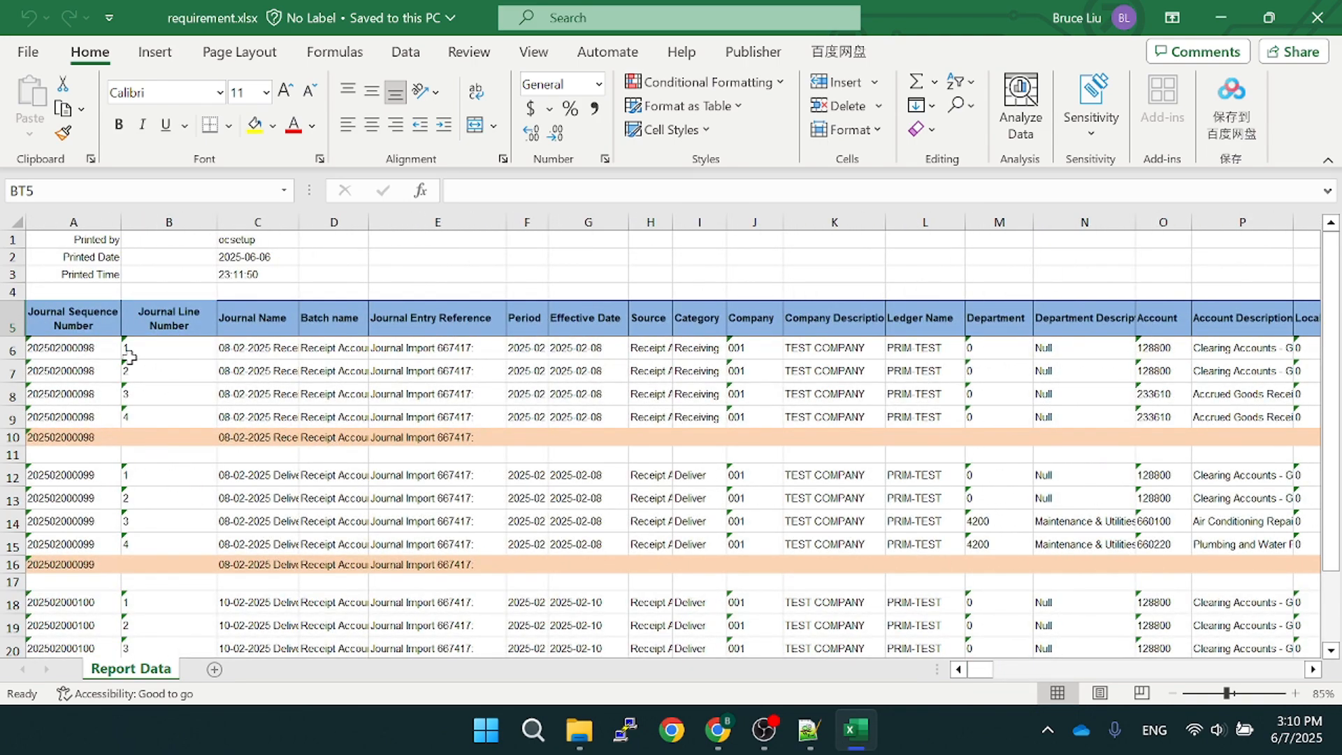
{"action": "left_click_drag", "start_coordinate": [68, 322], "coordinate": [1204, 337]}
{"action": "left_click_drag", "start_coordinate": [1335, 307], "coordinate": [1126, 318]}
{"action": "key", "text": "ctrl+c"}
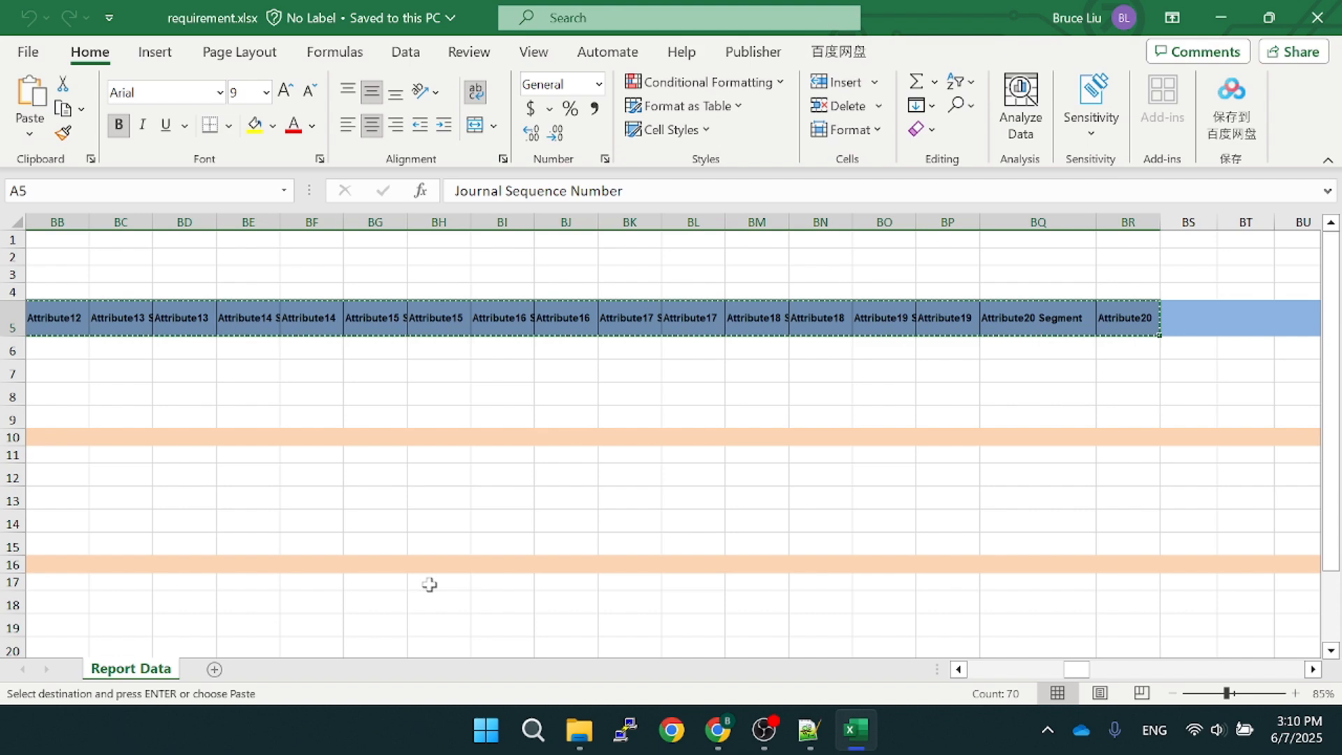
{"action": "left_click", "coordinate": [214, 668]}
{"action": "right_click", "coordinate": [61, 238]}
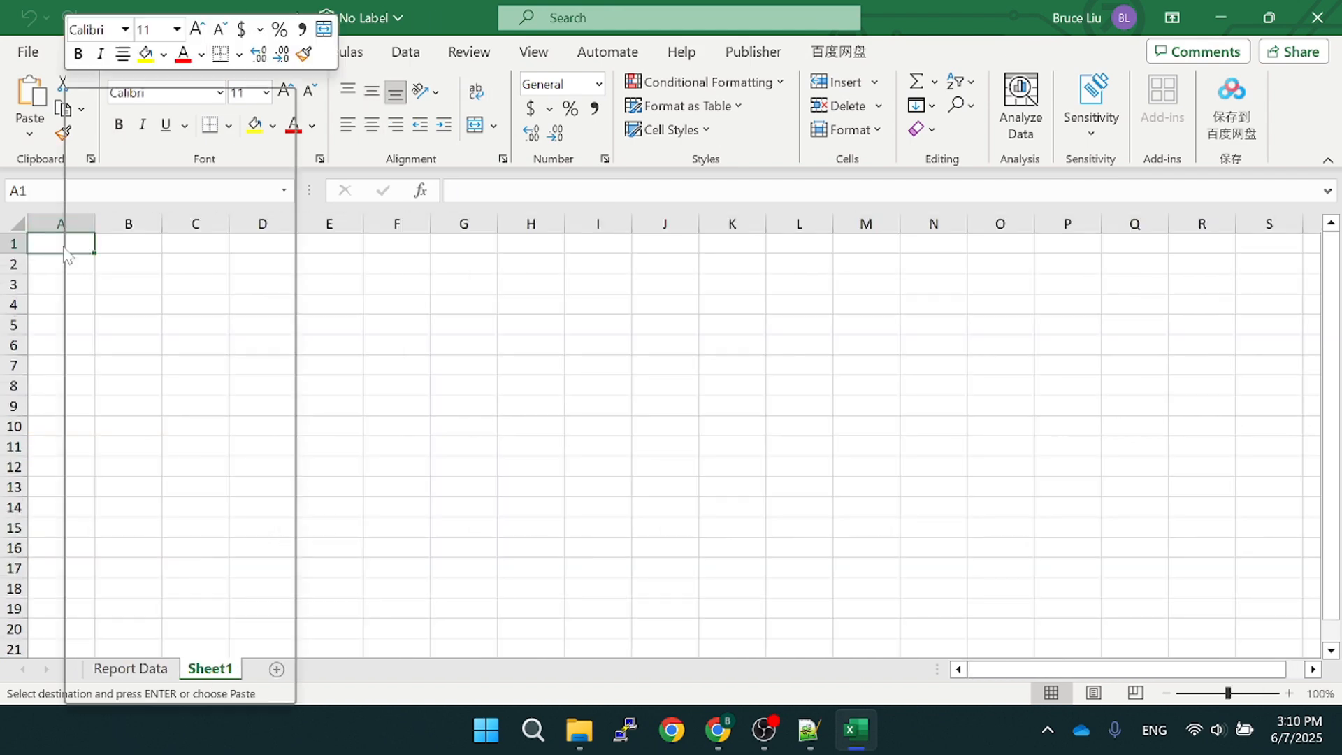
{"action": "left_click", "coordinate": [200, 241]}
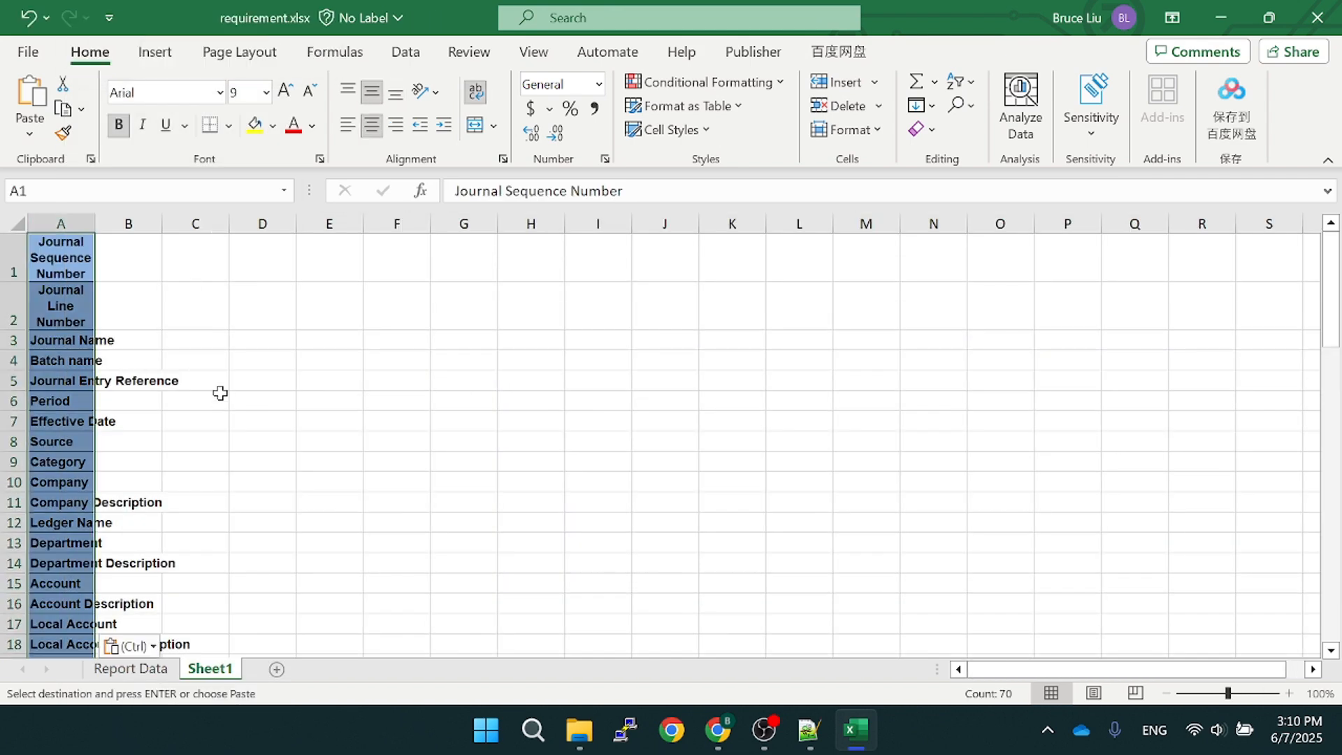
Widen column A on the new sheet and examine the transposed header list down to its end
{"action": "left_click_drag", "start_coordinate": [96, 224], "coordinate": [132, 255]}
{"action": "scroll", "coordinate": [116, 386], "scroll_direction": "down", "scroll_amount": 11}
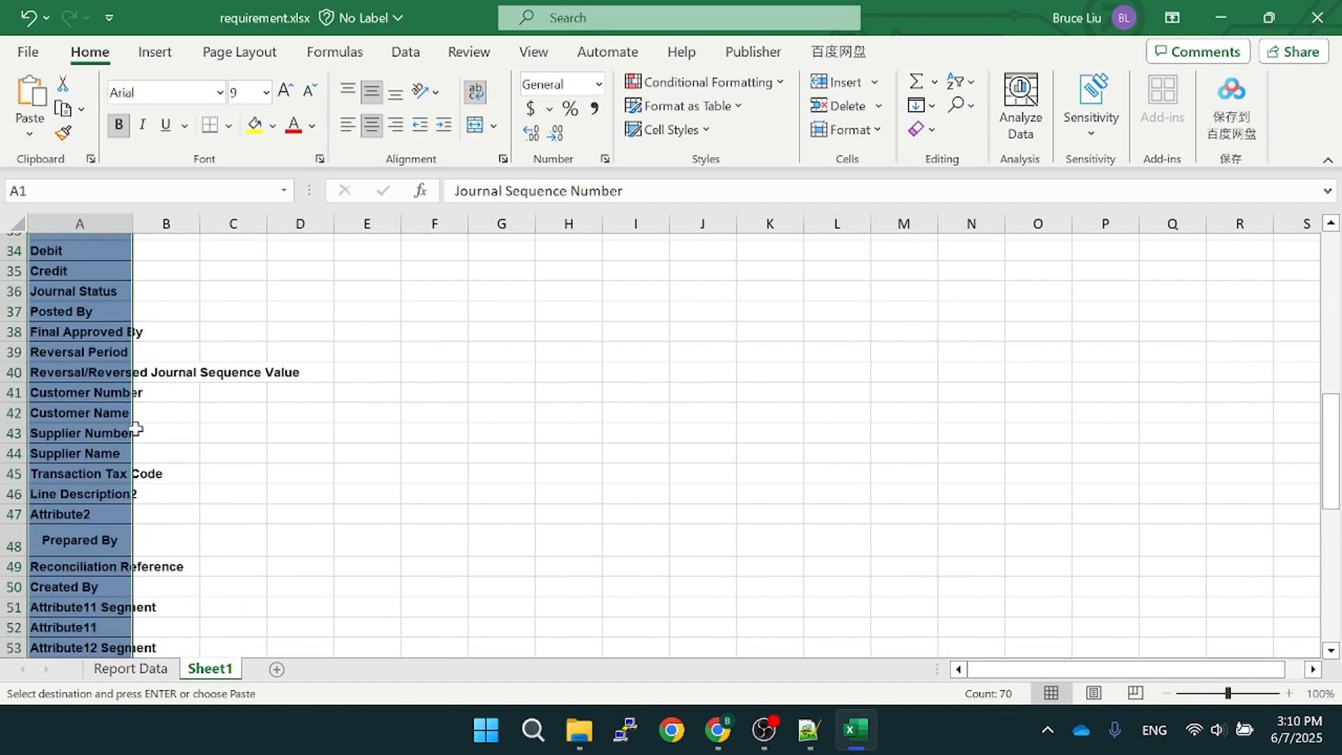
{"action": "scroll", "coordinate": [132, 428], "scroll_direction": "up", "scroll_amount": 2}
{"action": "scroll", "coordinate": [133, 428], "scroll_direction": "down", "scroll_amount": 17}
{"action": "scroll", "coordinate": [129, 416], "scroll_direction": "up", "scroll_amount": 5}
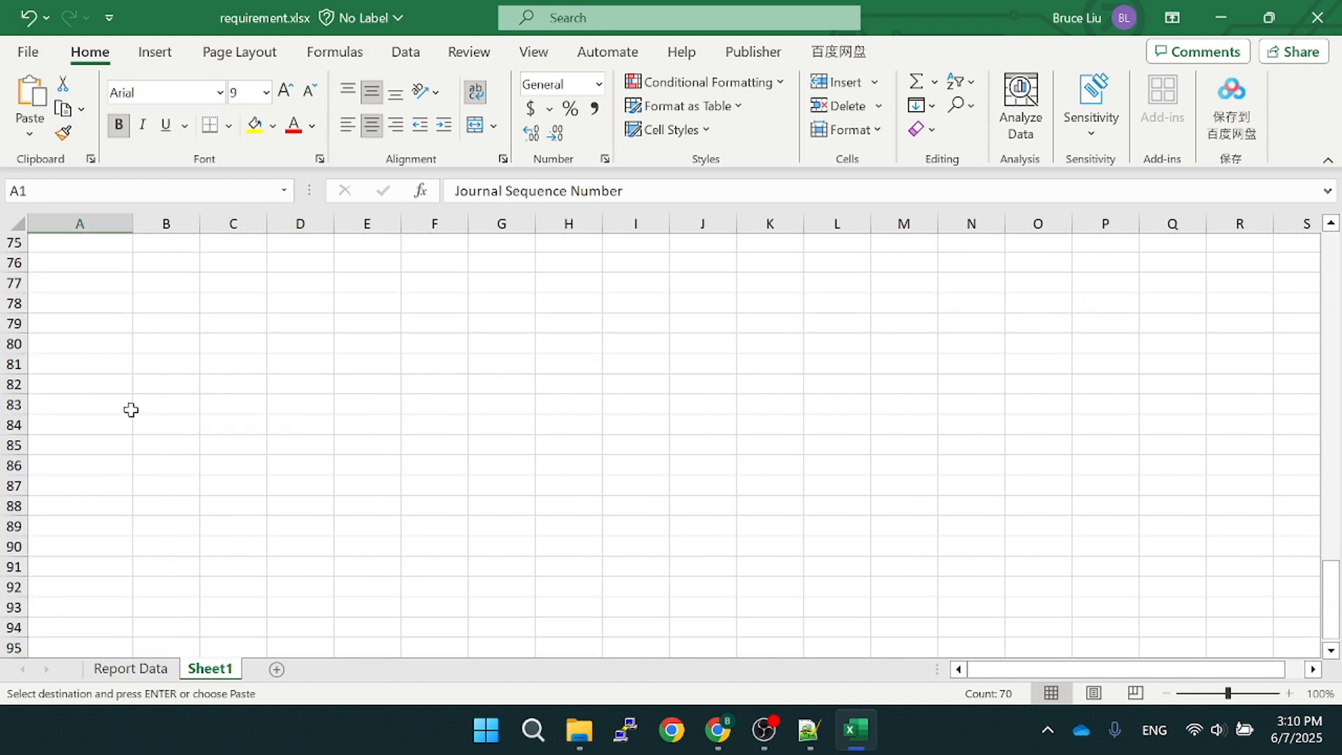
{"action": "left_click", "coordinate": [89, 383]}
{"action": "left_click", "coordinate": [68, 326]}
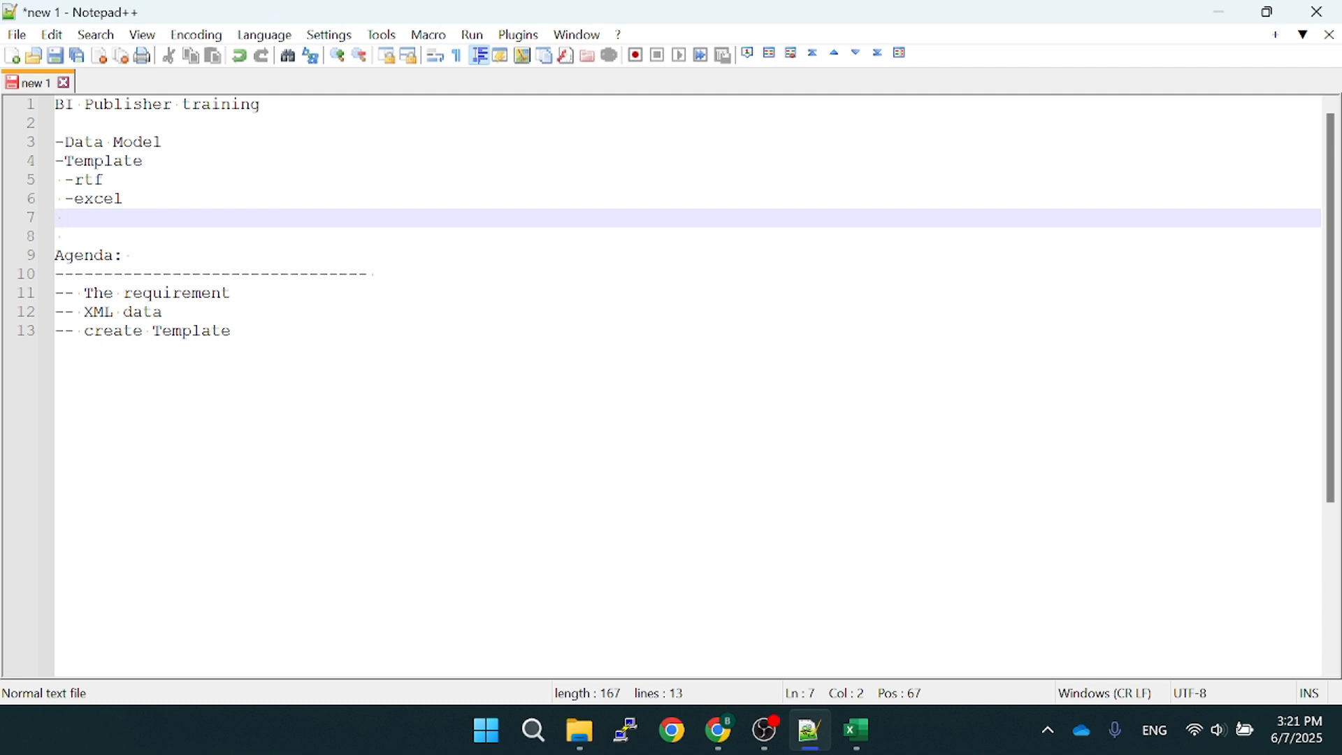
Highlight the rtf and excel template types in the BI Publisher training notes in Notepad++
{"action": "left_click", "coordinate": [94, 200]}
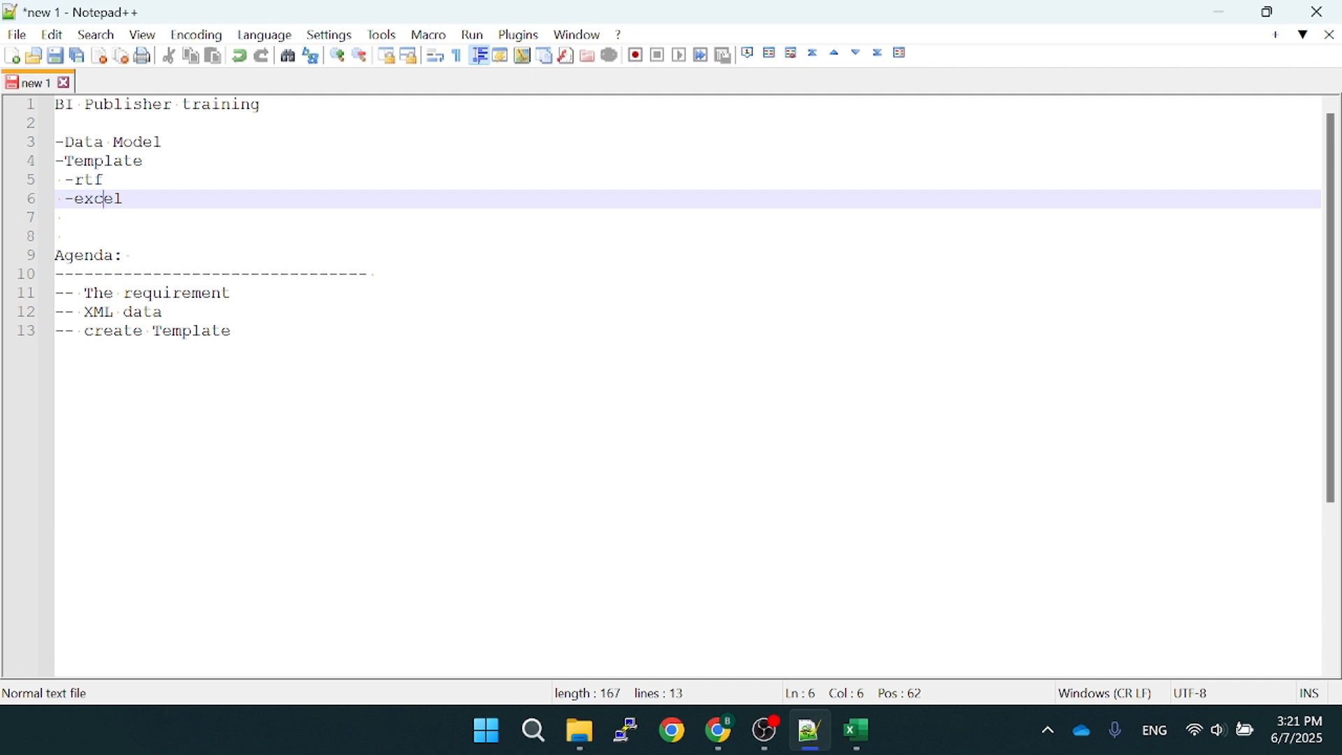
{"action": "double_click", "coordinate": [101, 180]}
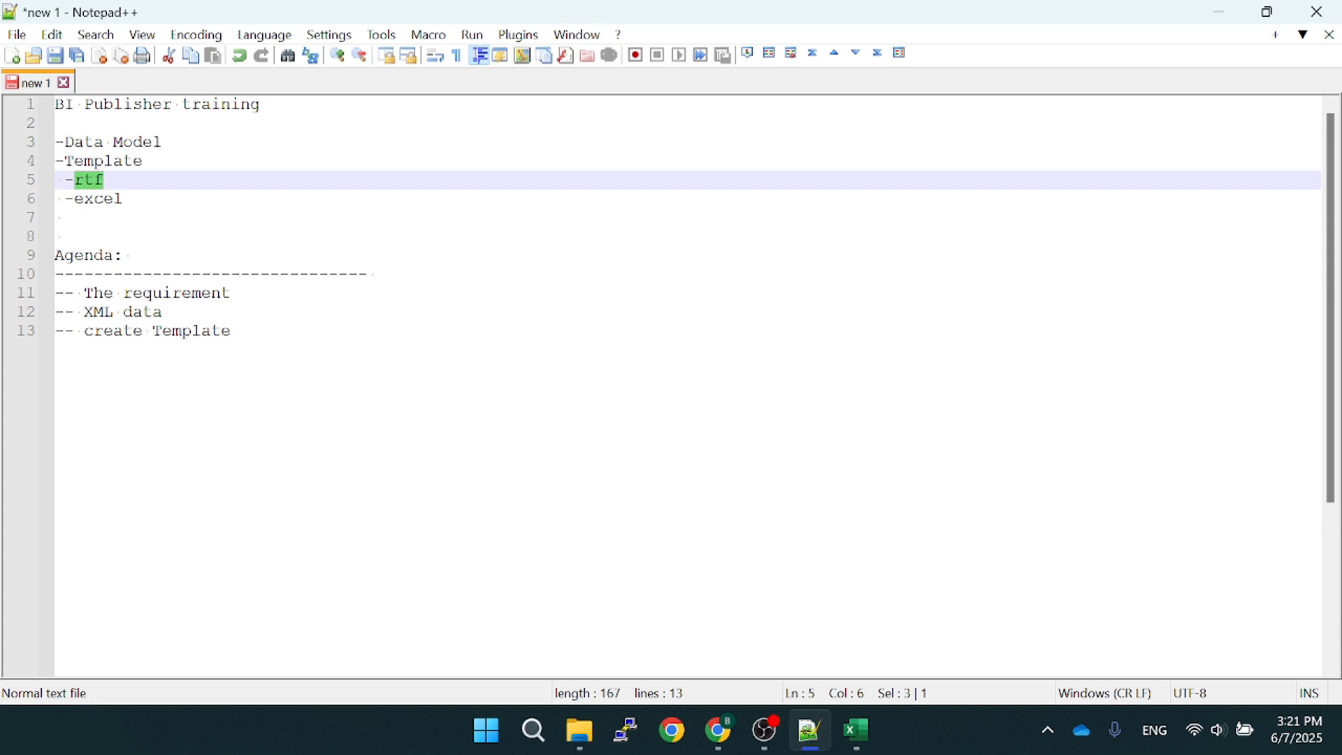
{"action": "double_click", "coordinate": [100, 199]}
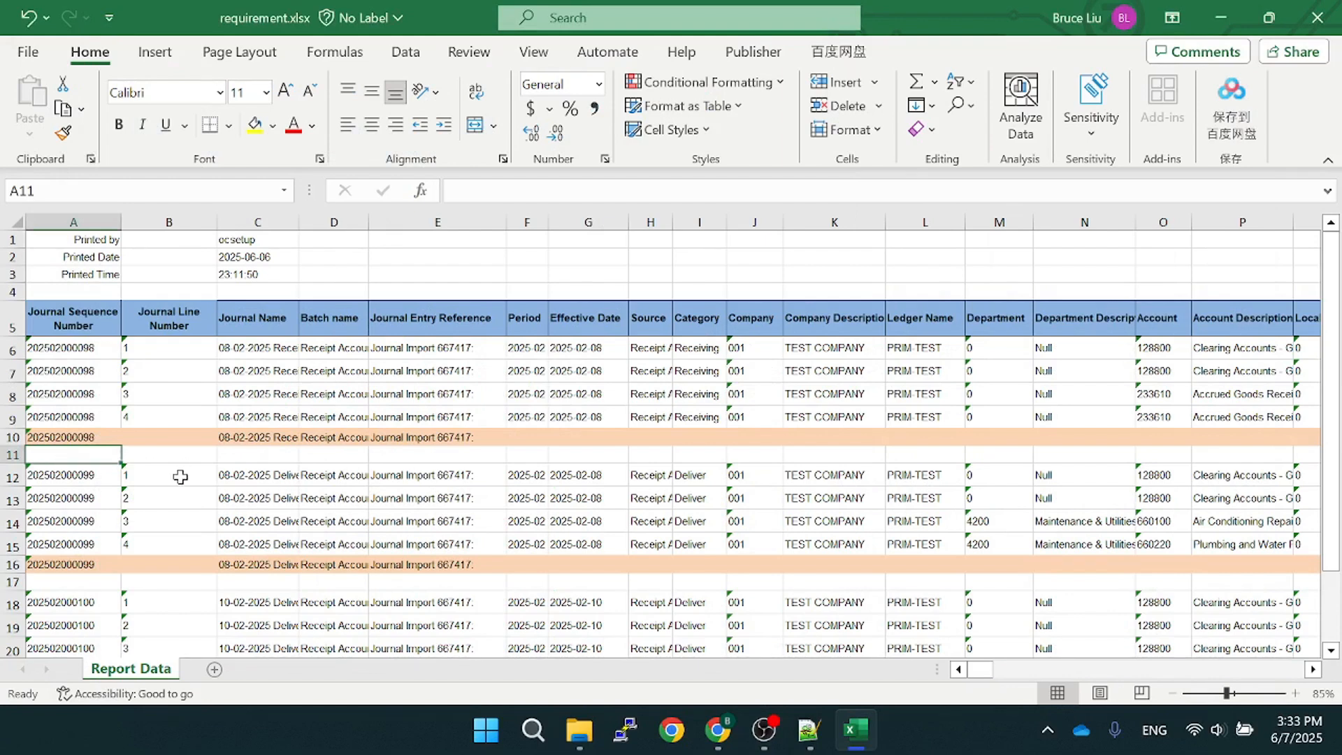
Switch to the requirement workbook in Excel and examine how journal lines are grouped by sequence number with line numbers
{"action": "left_click", "coordinate": [176, 456]}
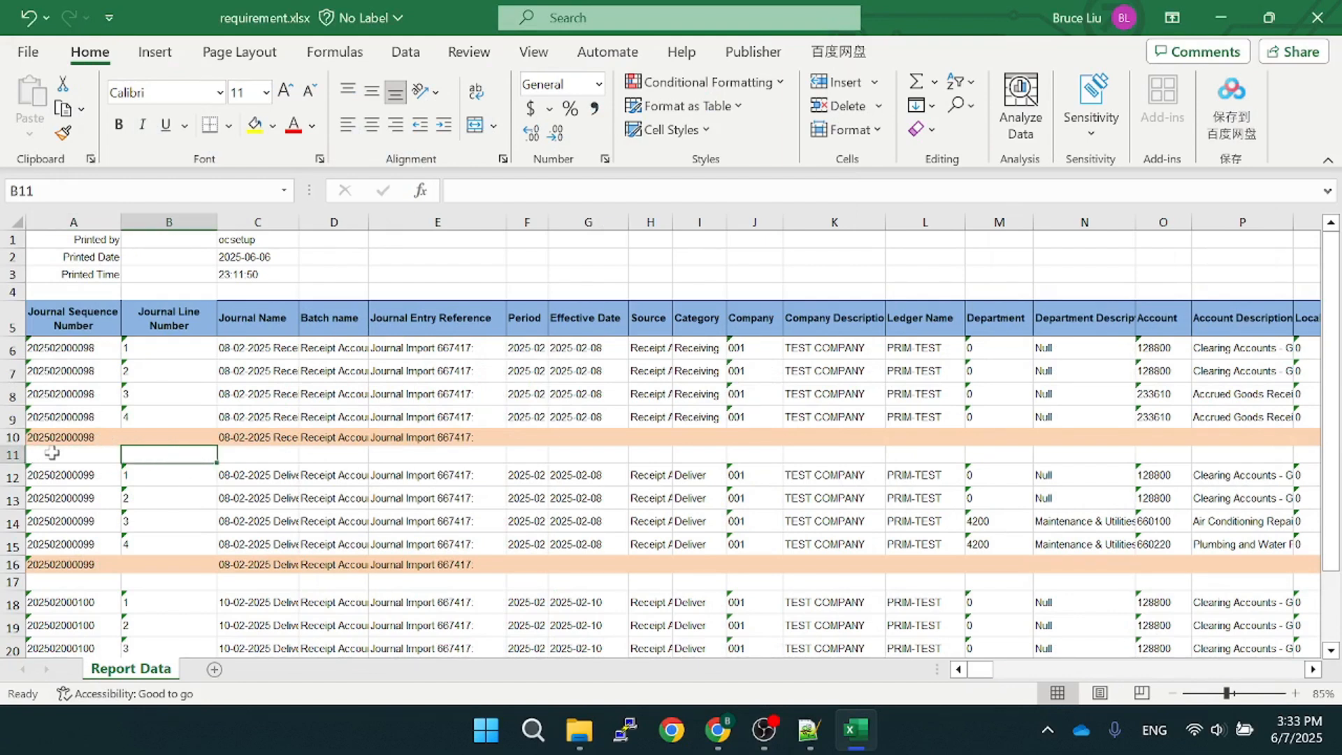
{"action": "left_click", "coordinate": [51, 453]}
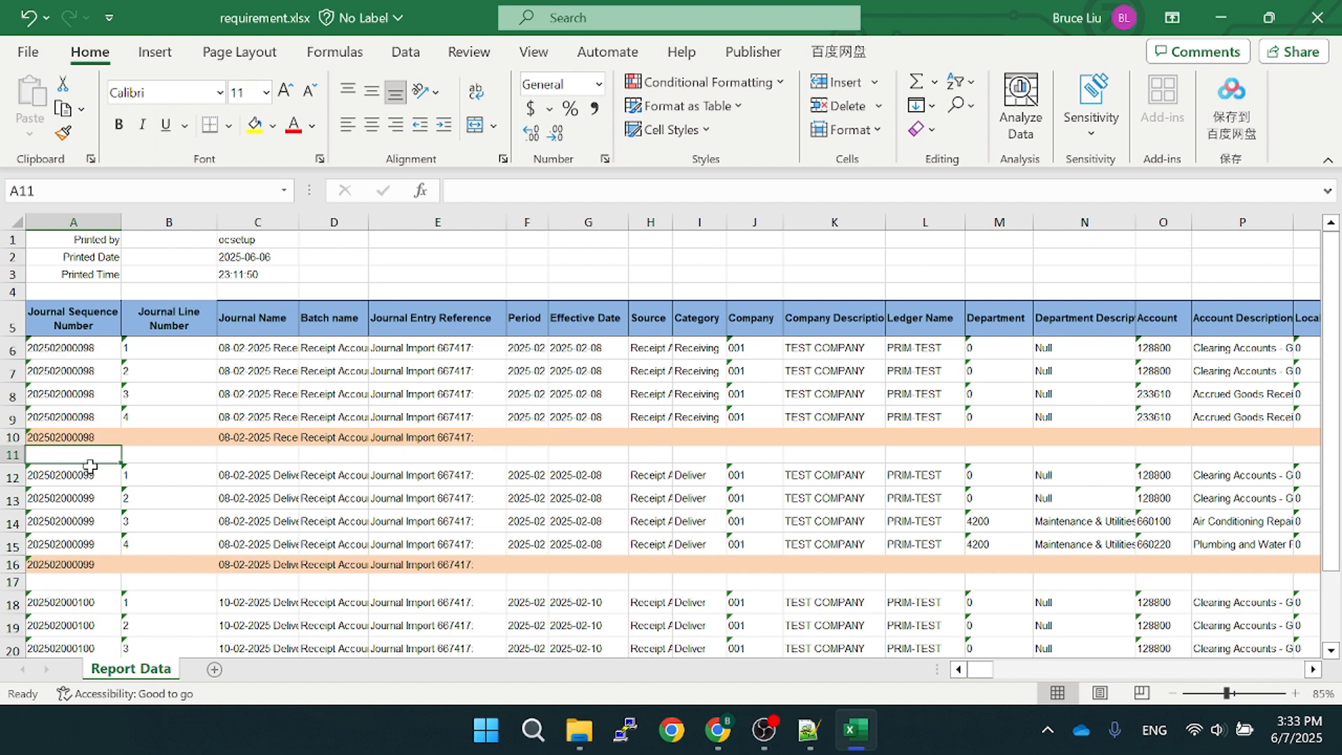
{"action": "left_click", "coordinate": [77, 393]}
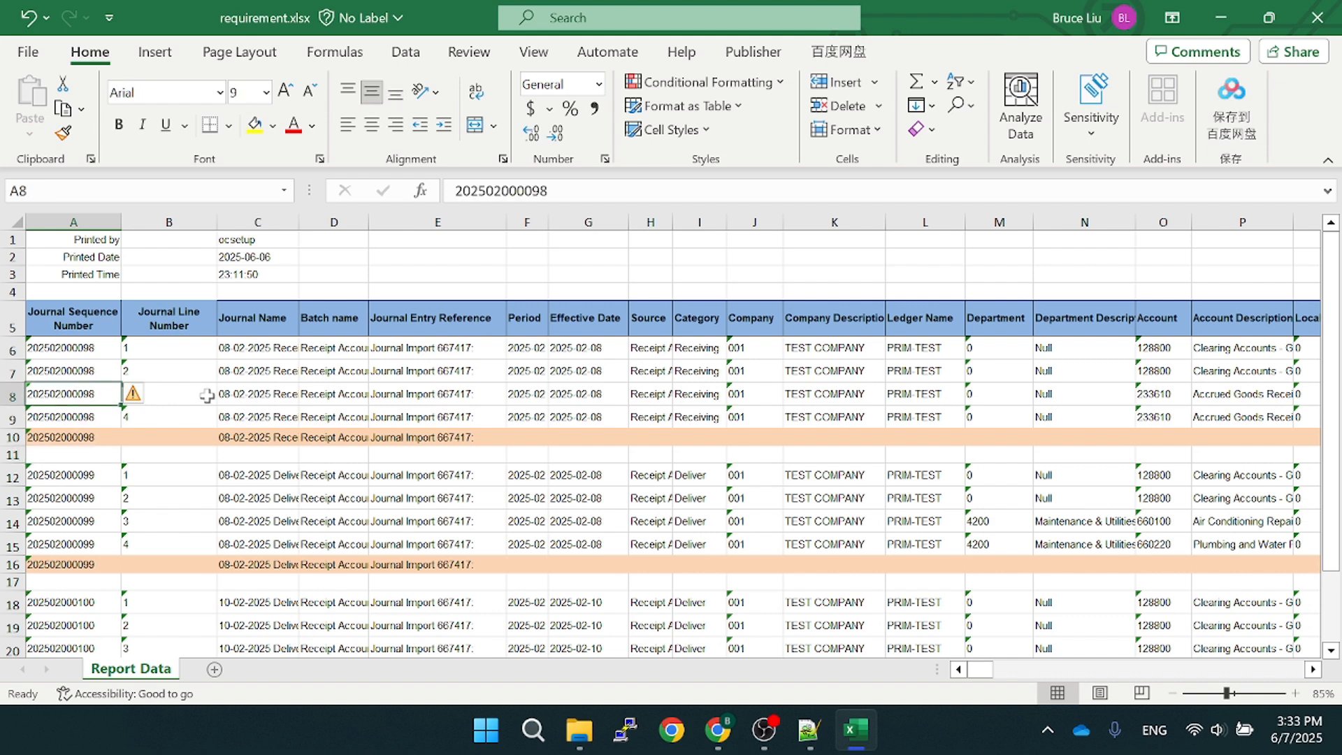
{"action": "left_click", "coordinate": [82, 501]}
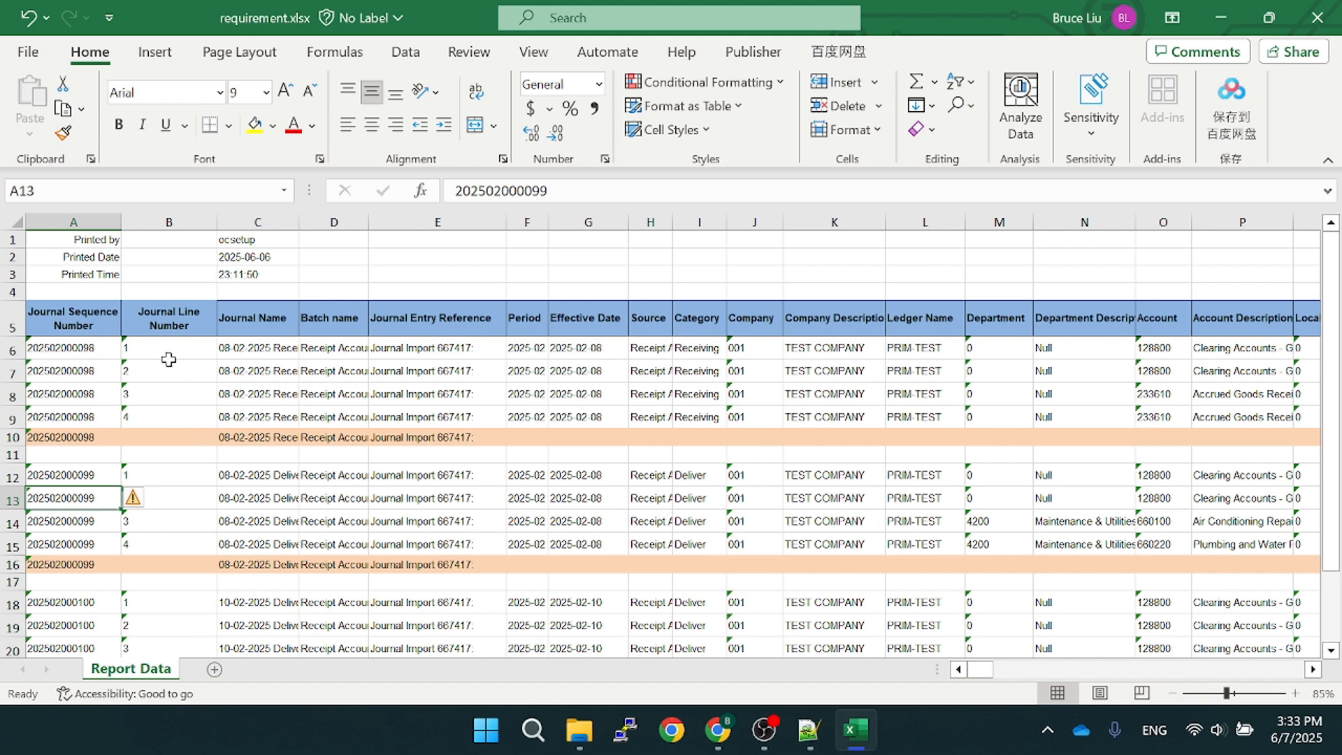
{"action": "left_click_drag", "start_coordinate": [170, 348], "coordinate": [169, 414]}
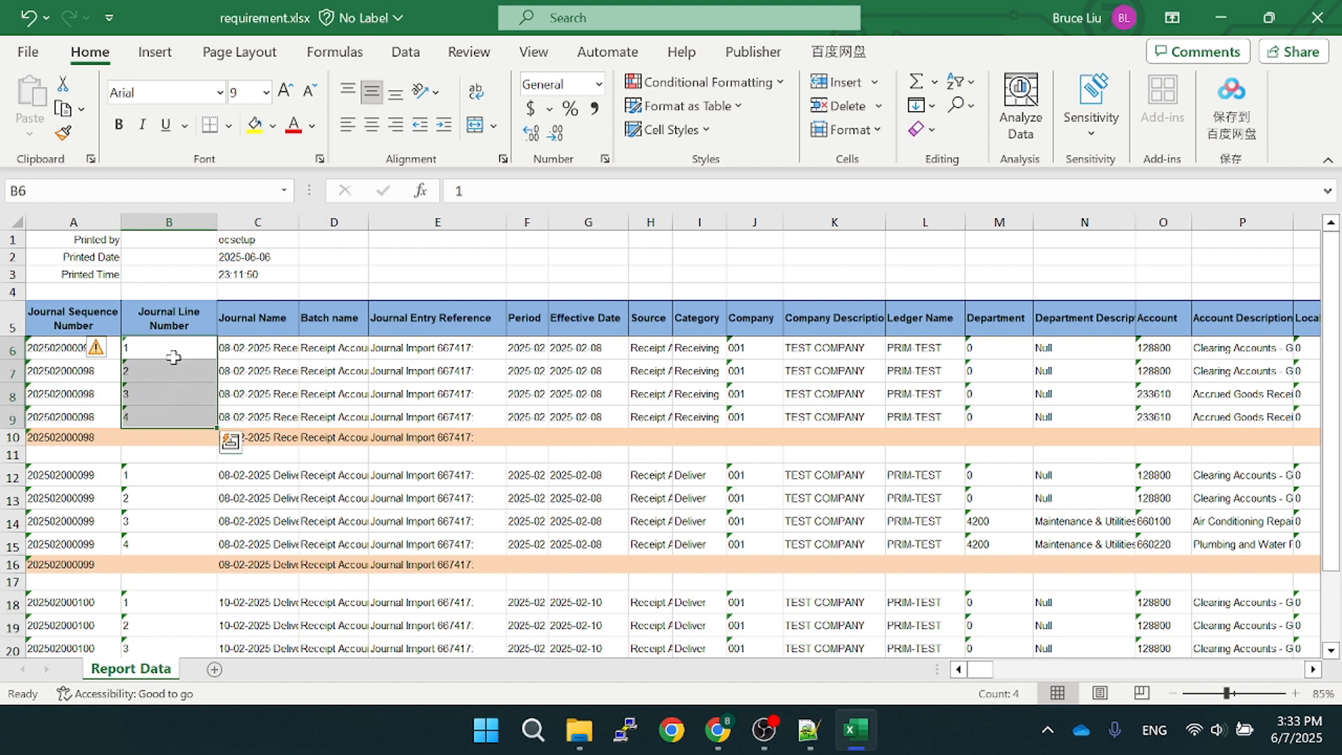
{"action": "left_click", "coordinate": [409, 422]}
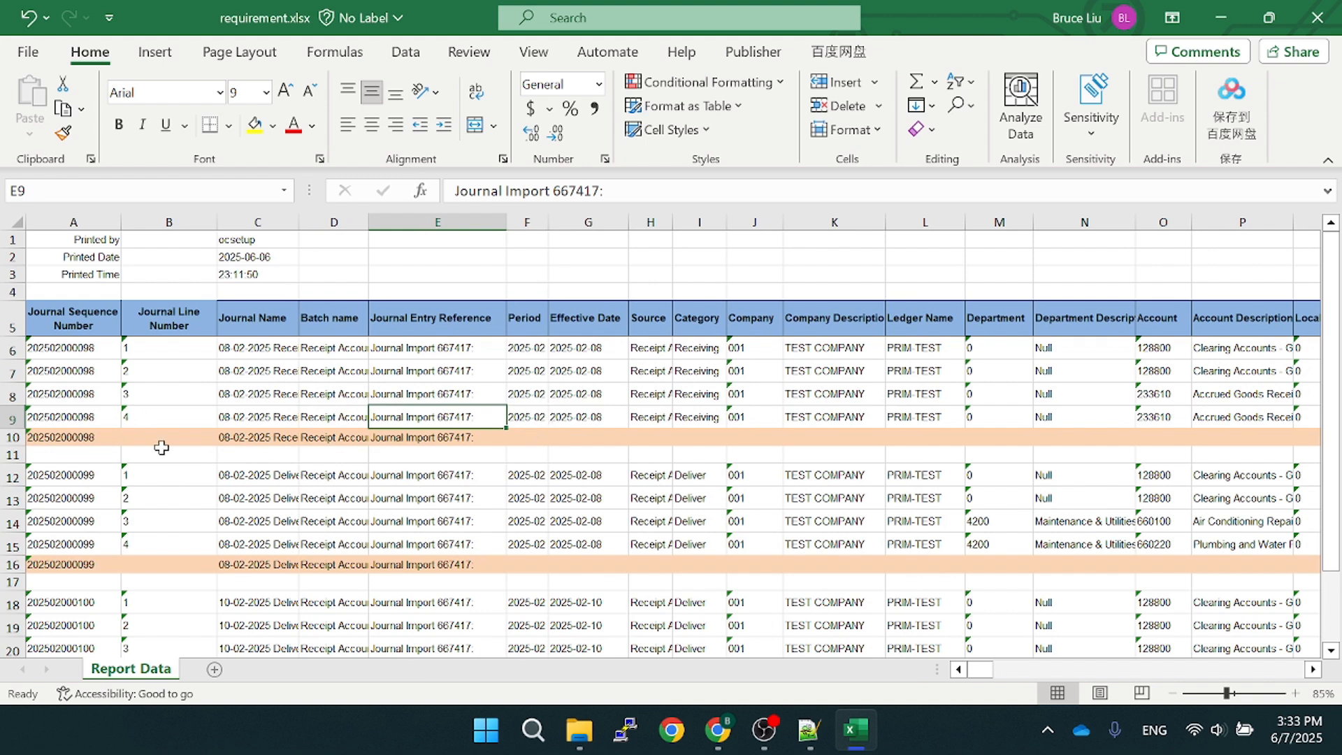
Examine the first journal's Sub-Total row for the entered and ledger debit and credit columns, plus the blank separator row
{"action": "left_click", "coordinate": [12, 437]}
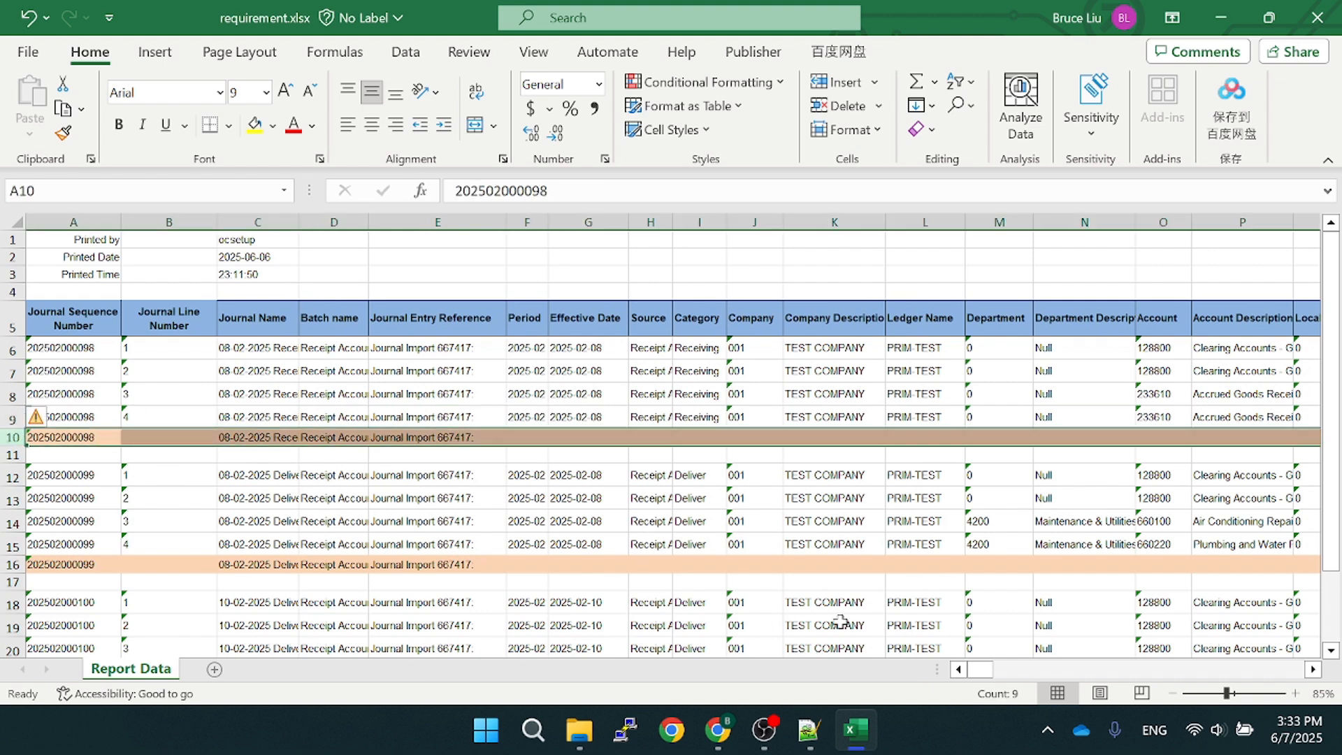
{"action": "left_click_drag", "start_coordinate": [986, 669], "coordinate": [1022, 672]}
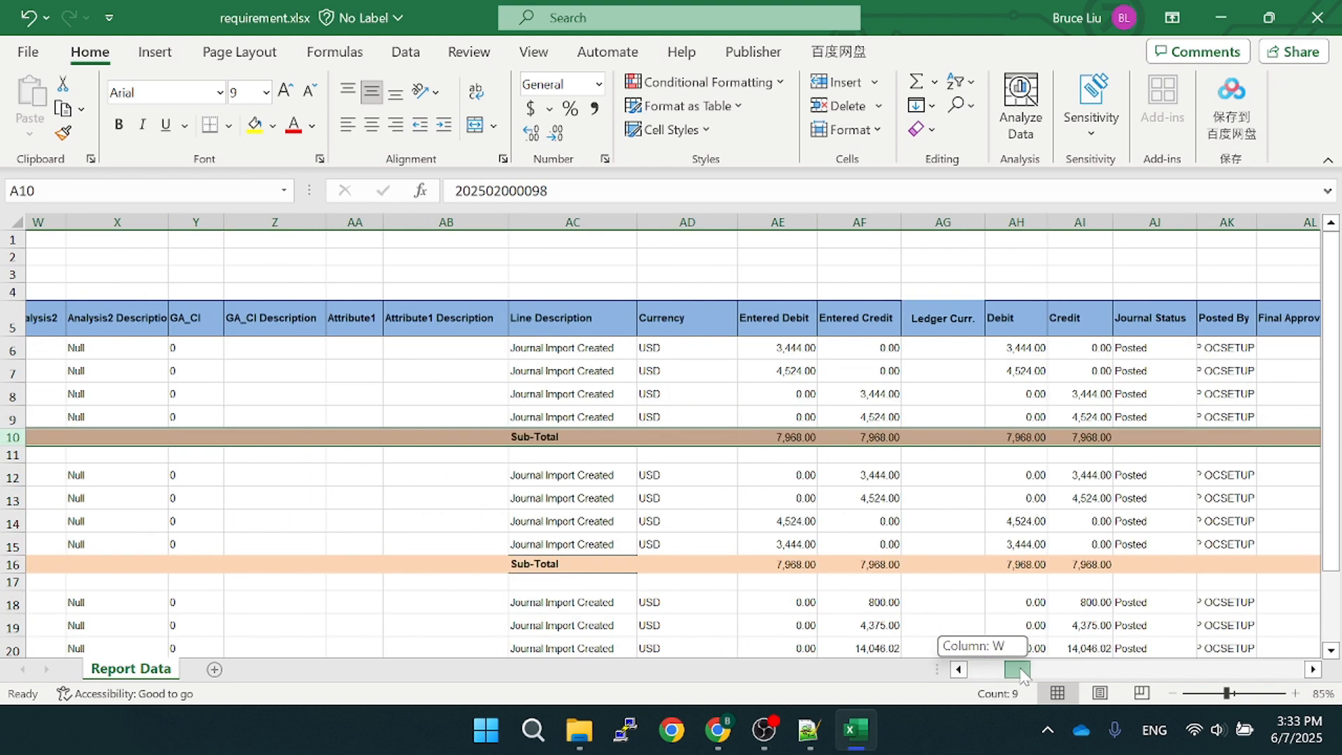
{"action": "left_click", "coordinate": [542, 438]}
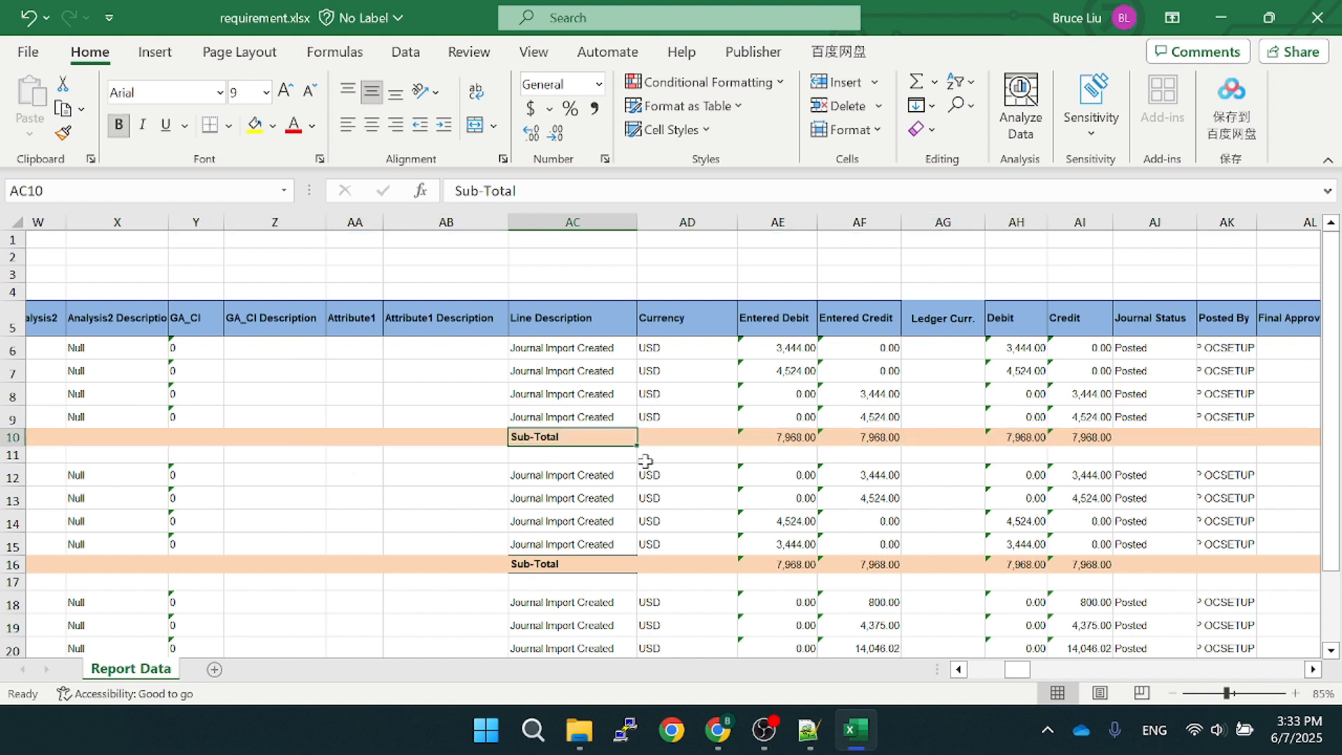
{"action": "left_click", "coordinate": [780, 441]}
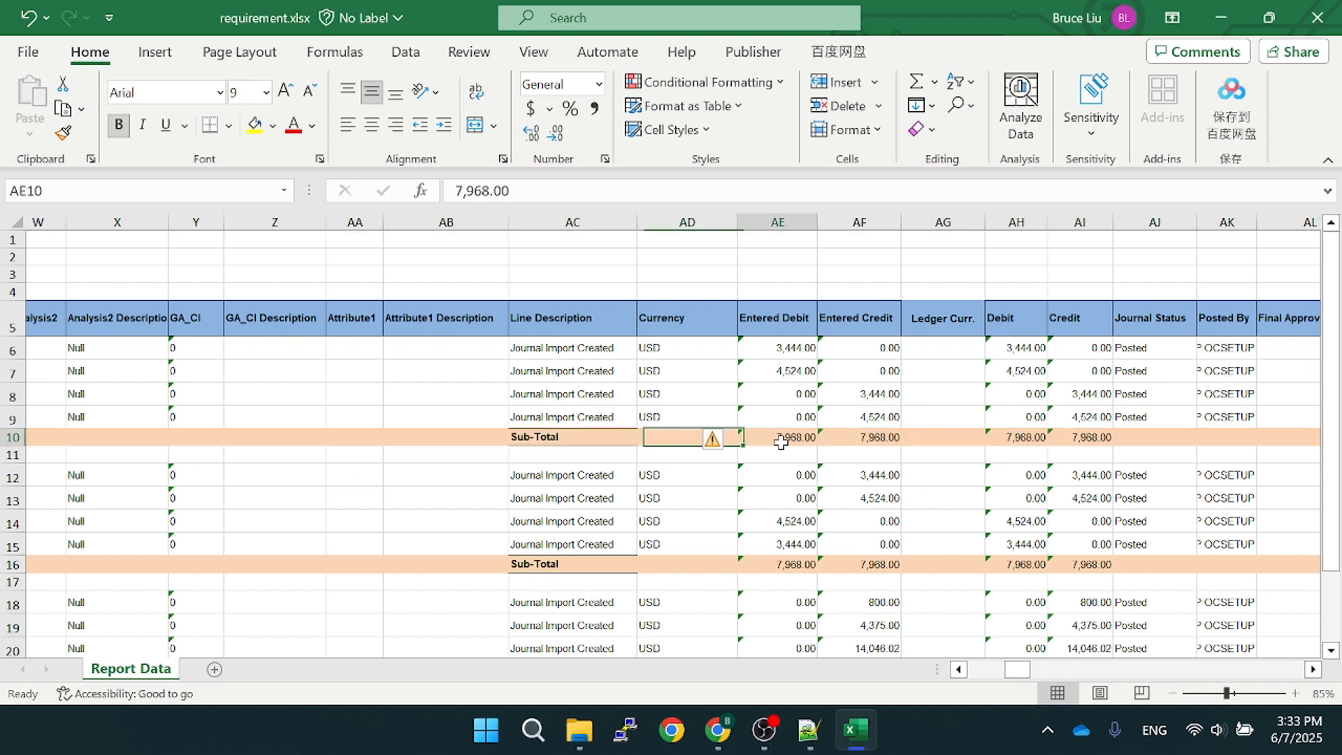
{"action": "left_click", "coordinate": [847, 438]}
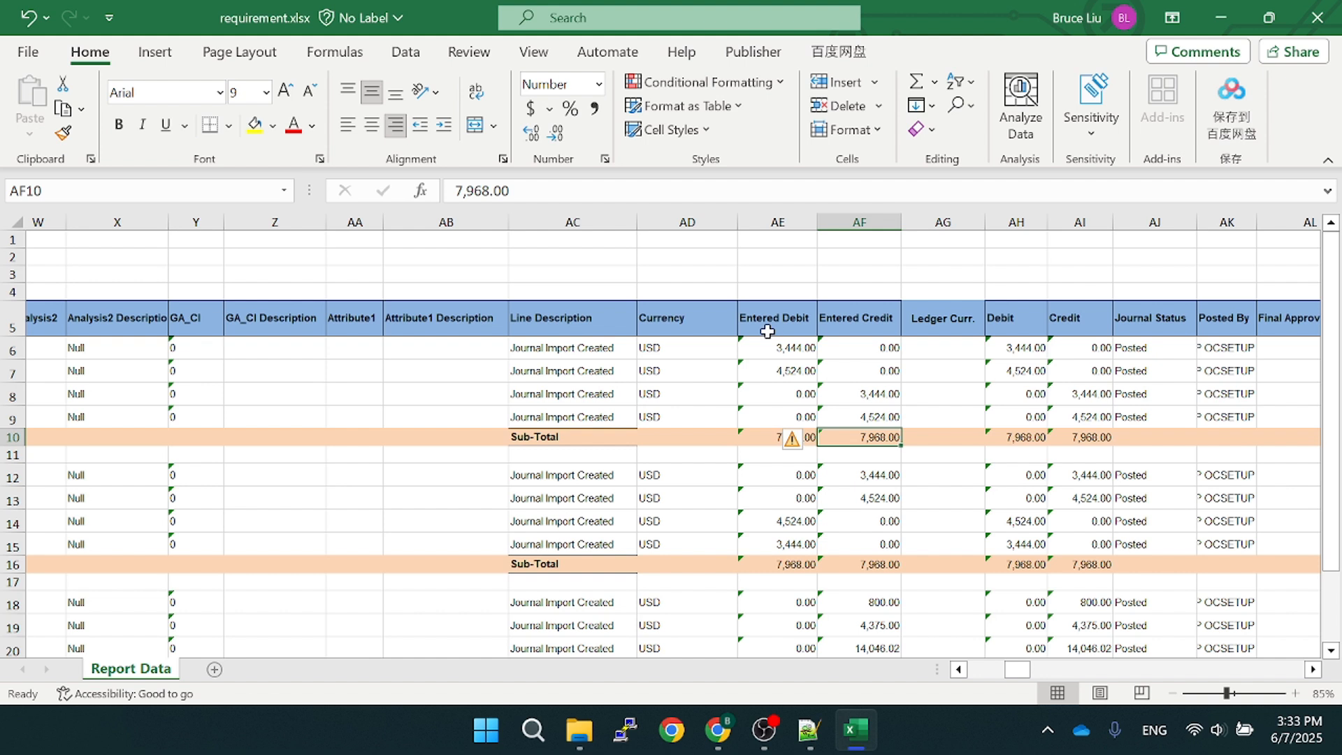
{"action": "left_click", "coordinate": [869, 325]}
{"action": "left_click", "coordinate": [1027, 439]}
{"action": "left_click", "coordinate": [1078, 439]}
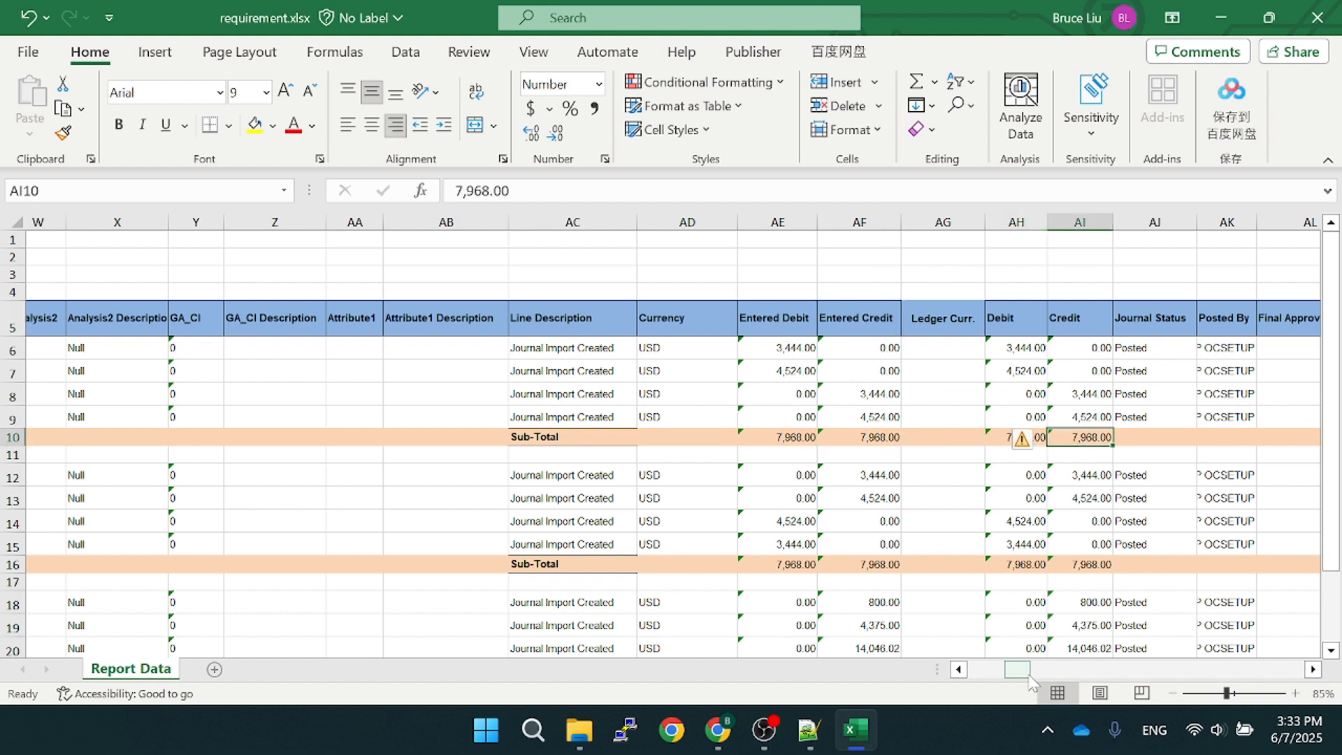
{"action": "left_click_drag", "start_coordinate": [781, 433], "coordinate": [1080, 439]}
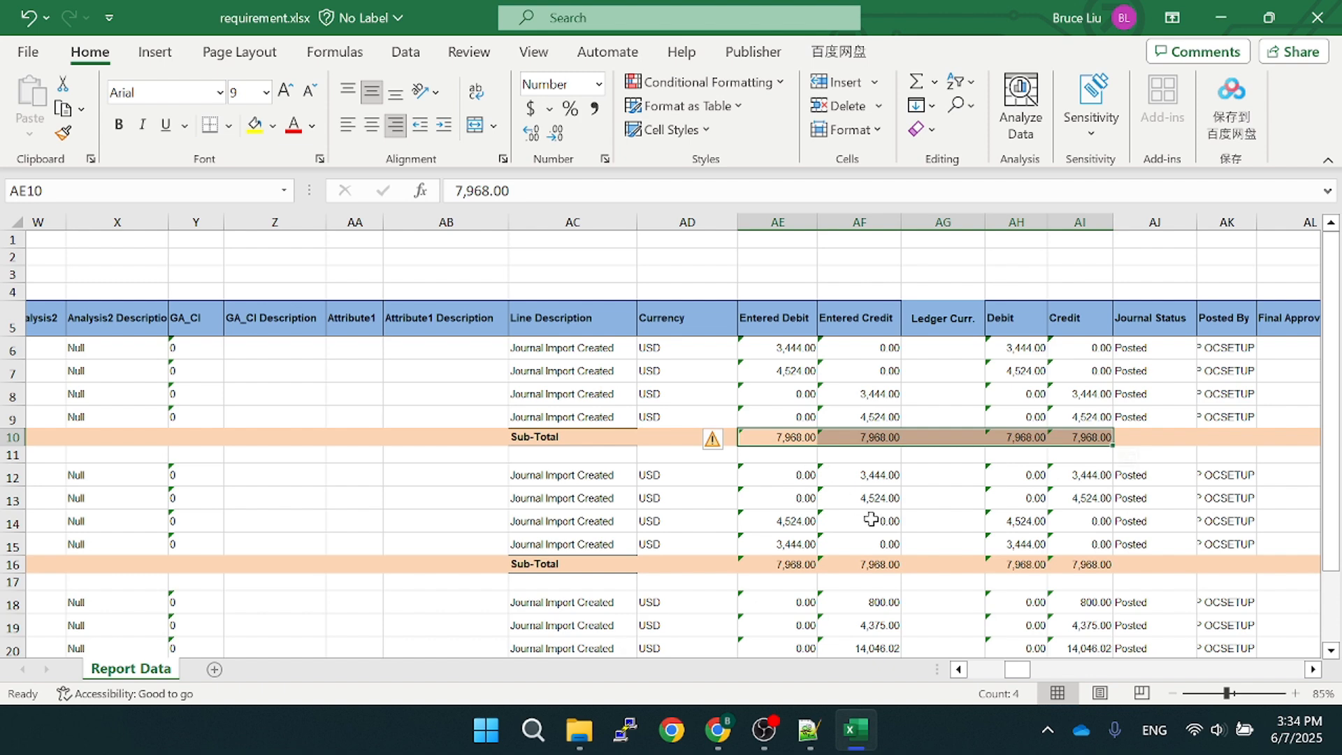
{"action": "left_click_drag", "start_coordinate": [1019, 669], "coordinate": [986, 671]}
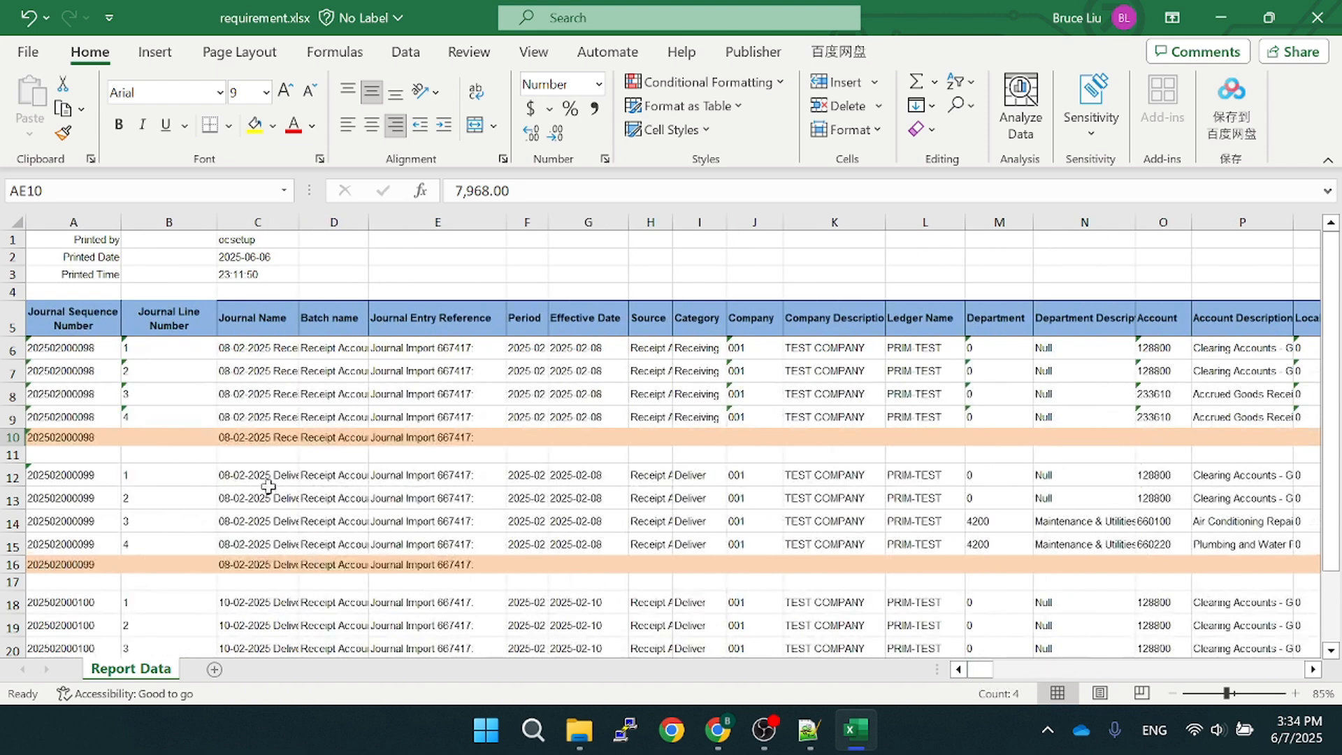
{"action": "left_click", "coordinate": [61, 452]}
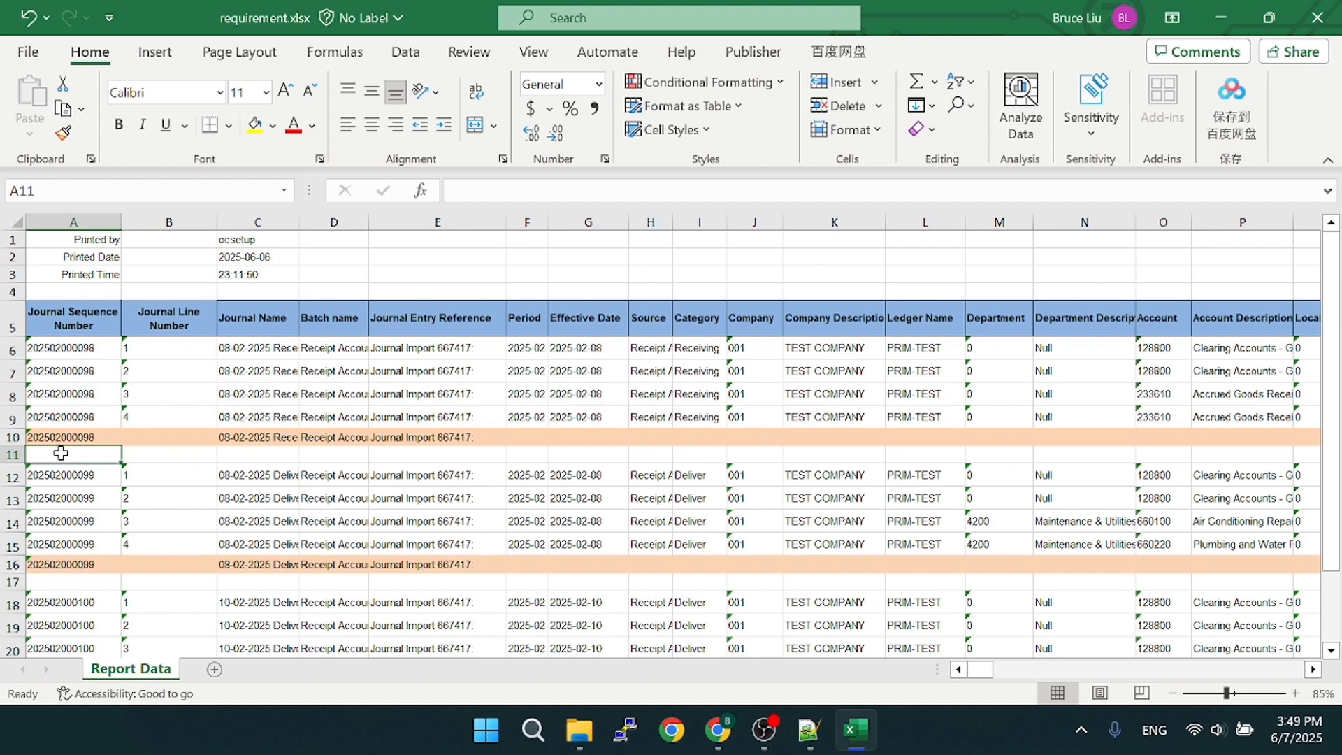
Open DM.sql from the BIP folder in Notepad++
{"action": "left_click", "coordinate": [580, 730]}
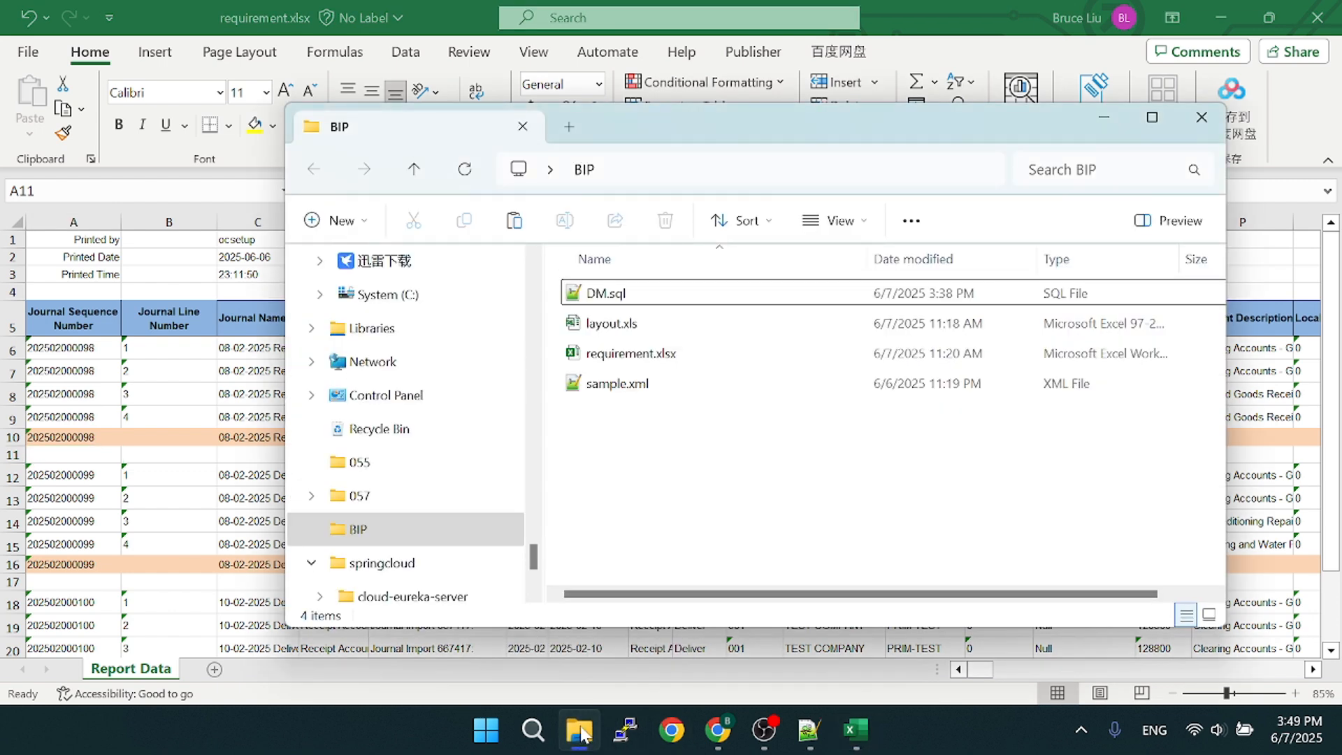
{"action": "left_click", "coordinate": [619, 295]}
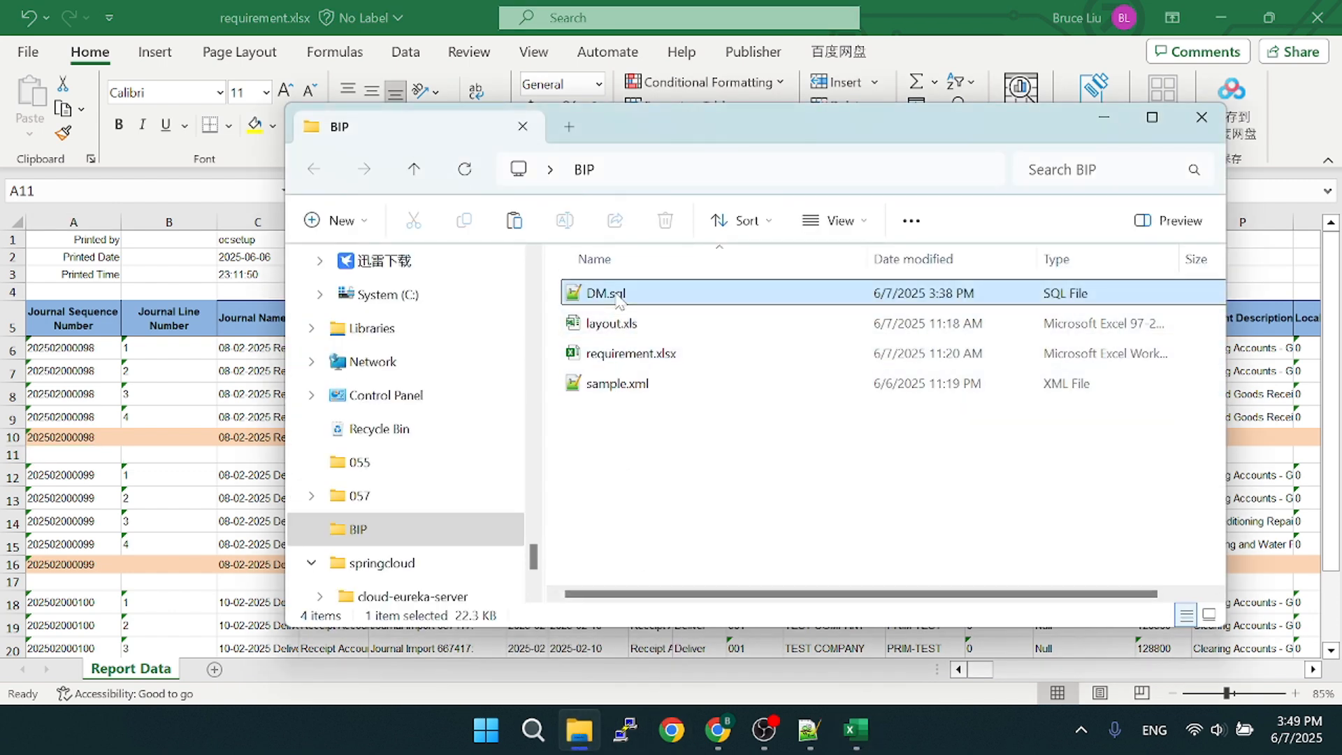
{"action": "double_click", "coordinate": [619, 295]}
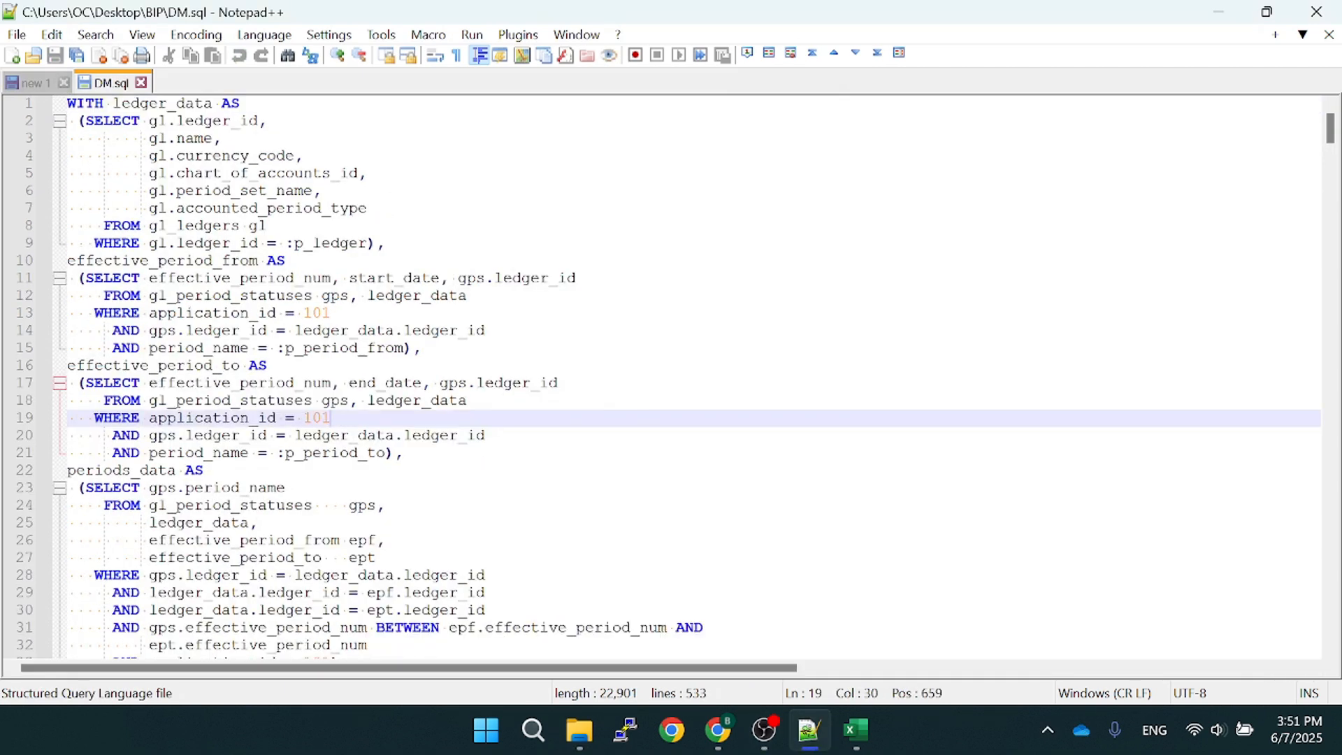
Highlight the main SELECT query in DM.sql from the ledger_data.name column through the gl_je_lines_recon table
{"action": "left_click_drag", "start_coordinate": [1330, 127], "coordinate": [1328, 275]}
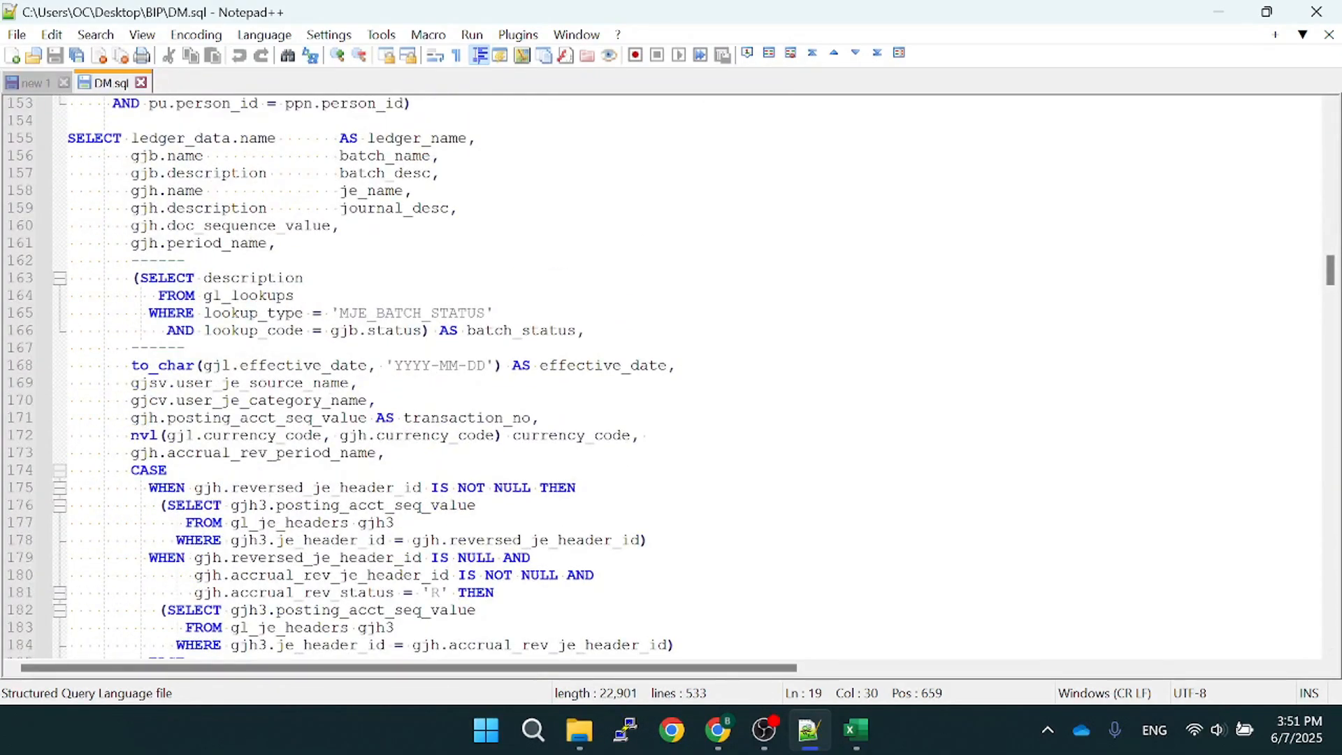
{"action": "key", "text": "ctrl+minus"}
{"action": "key", "text": "ctrl+minus"}
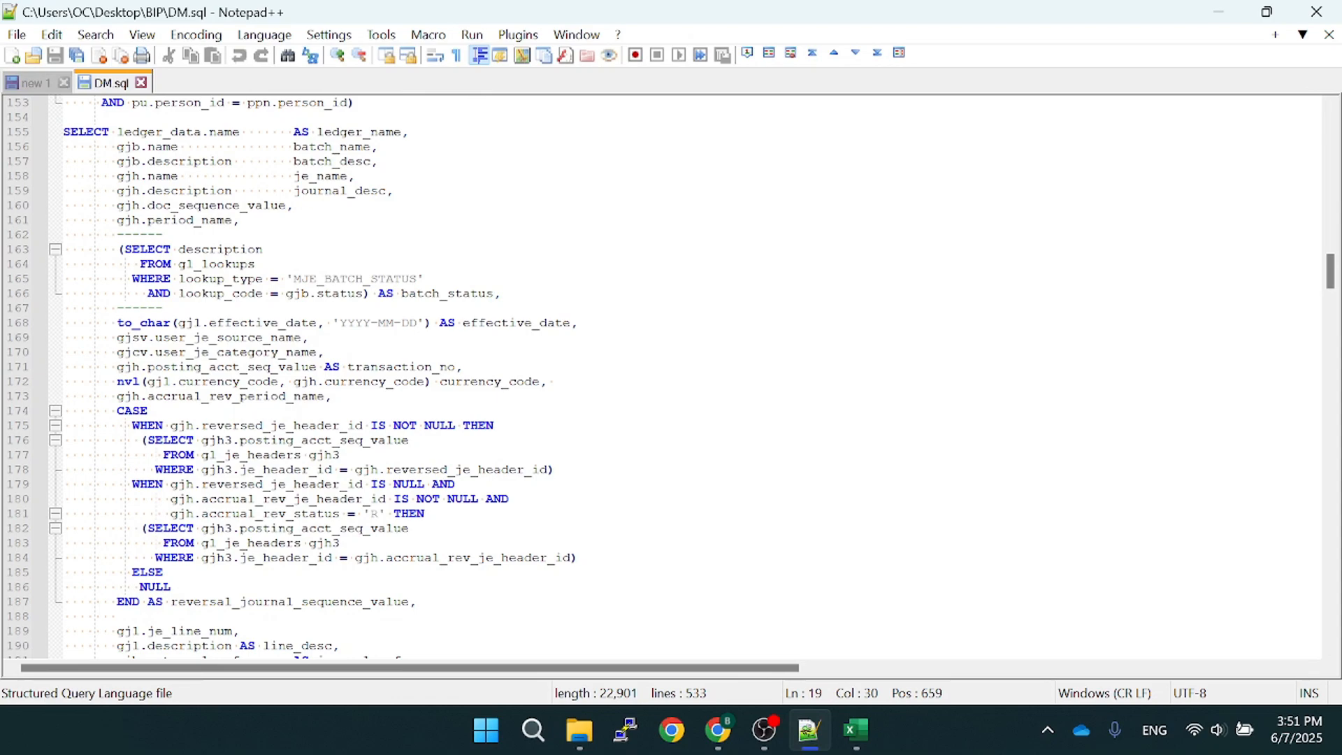
{"action": "left_click_drag", "start_coordinate": [63, 131], "coordinate": [311, 513]}
{"action": "scroll", "coordinate": [314, 335], "scroll_direction": "up", "scroll_amount": 12}
{"action": "scroll", "coordinate": [360, 399], "scroll_direction": "up", "scroll_amount": 2}
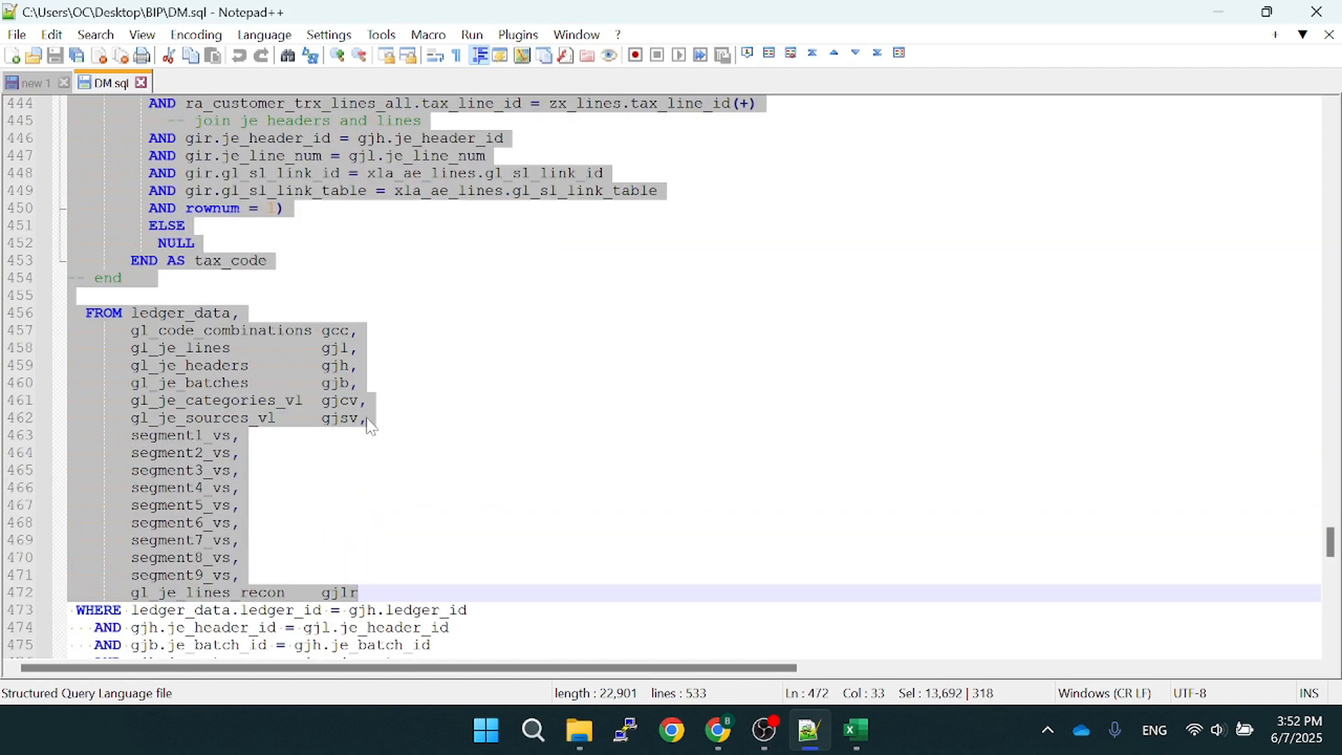
{"action": "scroll", "coordinate": [369, 416], "scroll_direction": "up", "scroll_amount": 1}
{"action": "left_click", "coordinate": [400, 391]}
Examine the query's FROM tables, including gl_code_combinations, the segment1_vs to segment9_vs value sets and gl_je_lines_recon
{"action": "scroll", "coordinate": [400, 391], "scroll_direction": "down", "scroll_amount": 2}
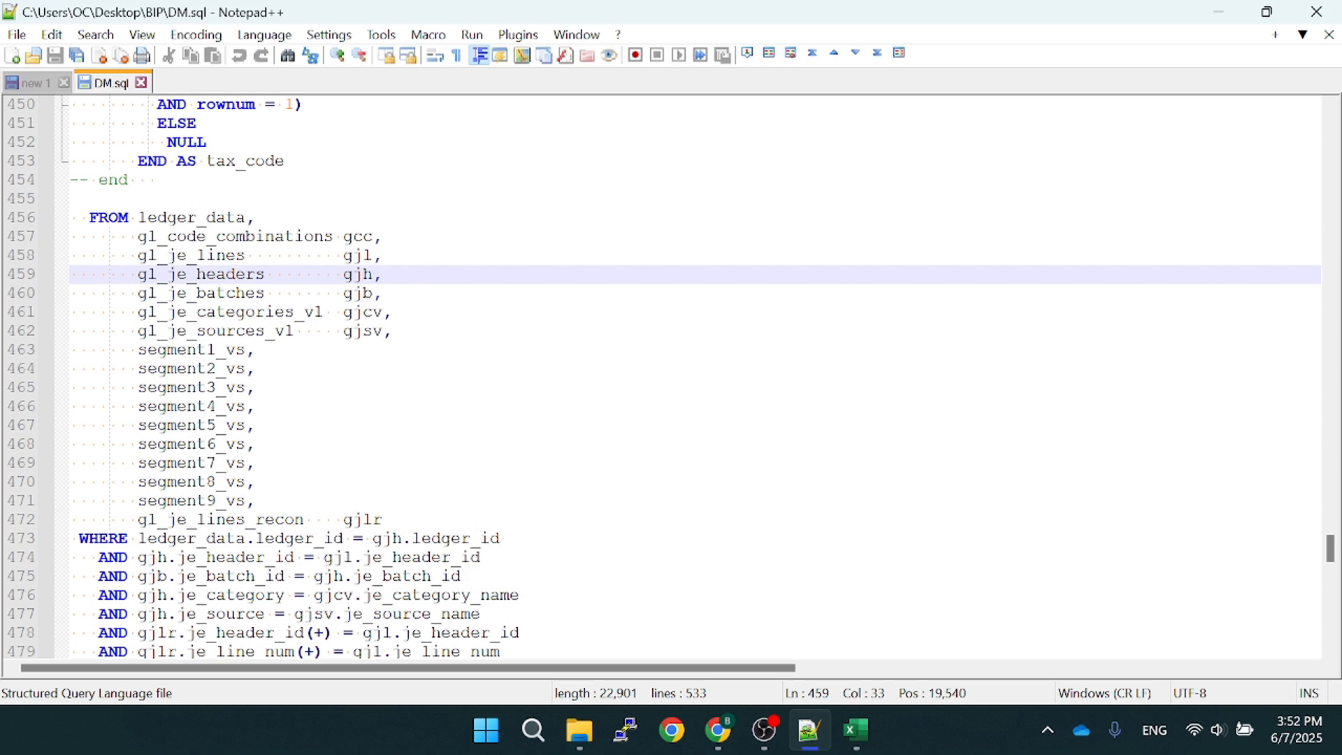
{"action": "scroll", "coordinate": [489, 377], "scroll_direction": "up", "scroll_amount": 1}
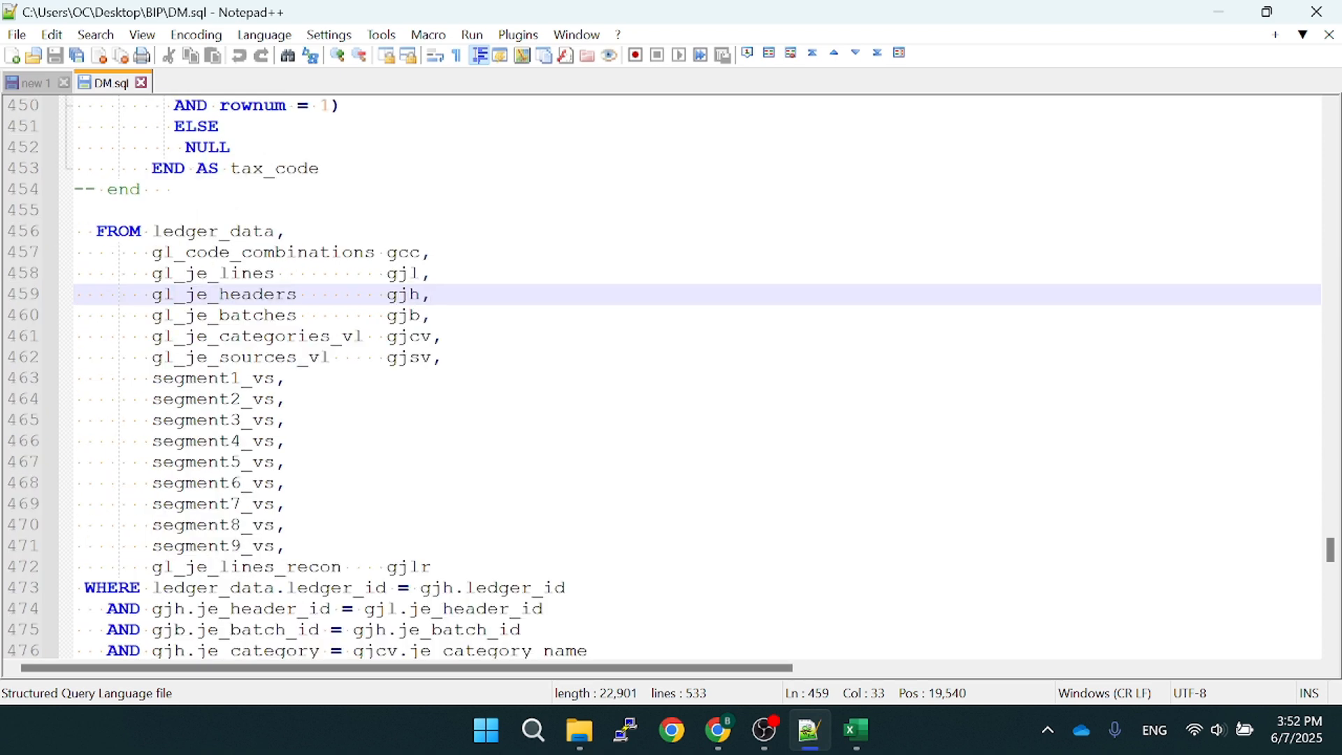
{"action": "left_click", "coordinate": [286, 252]}
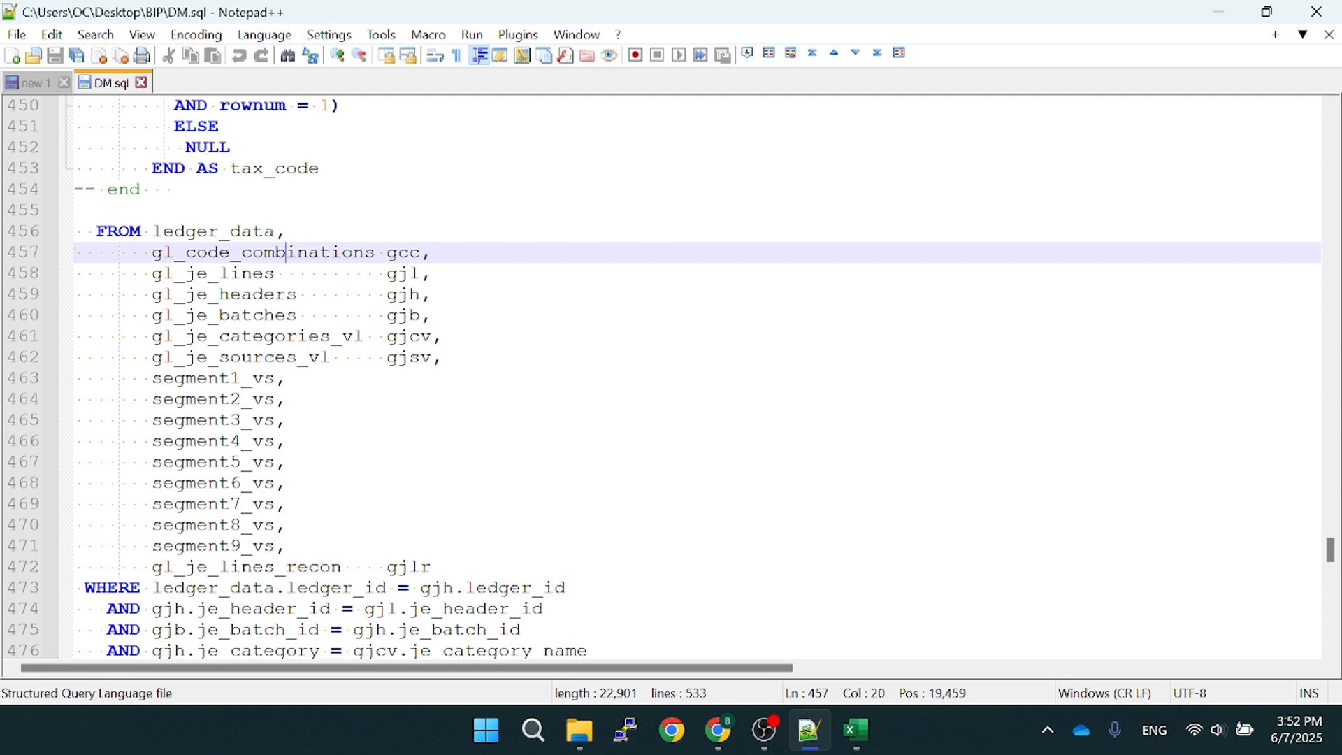
{"action": "scroll", "coordinate": [285, 252], "scroll_direction": "down", "scroll_amount": 1}
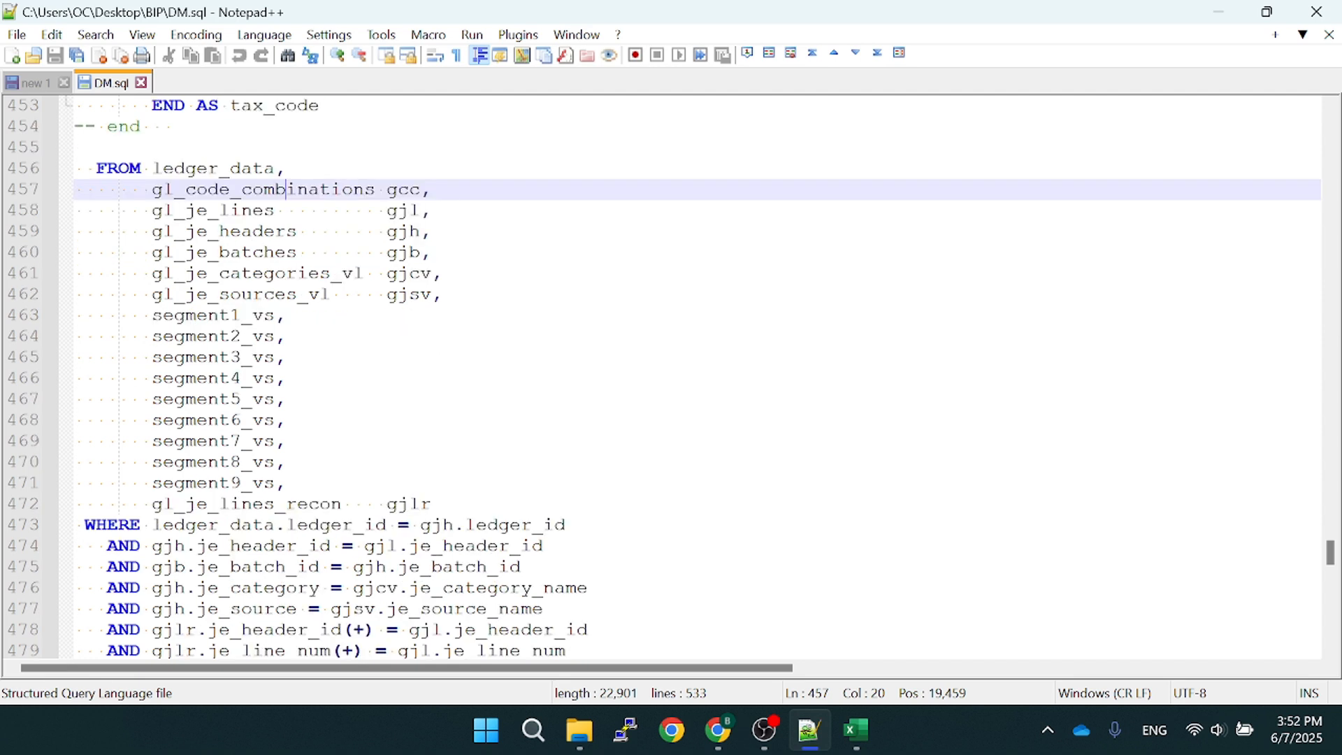
{"action": "left_click_drag", "start_coordinate": [130, 315], "coordinate": [328, 486]}
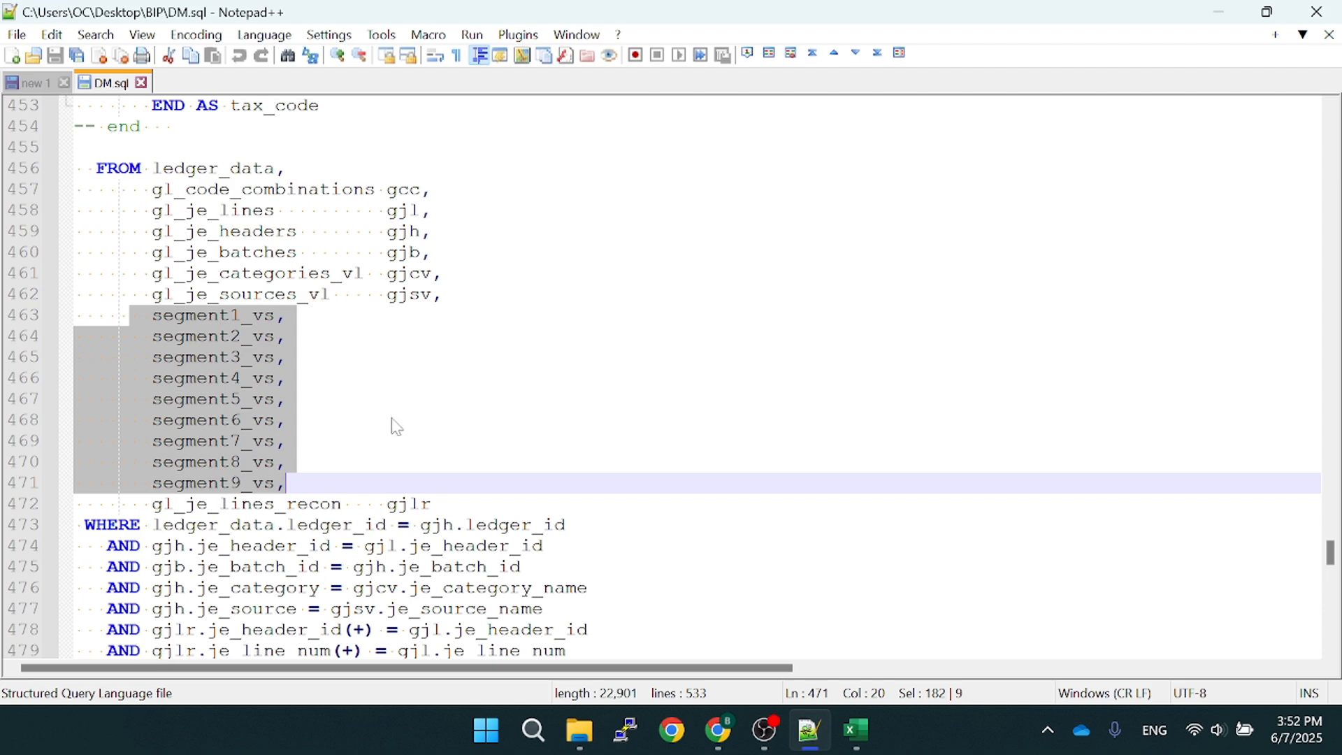
{"action": "scroll", "coordinate": [400, 407], "scroll_direction": "down", "scroll_amount": 2}
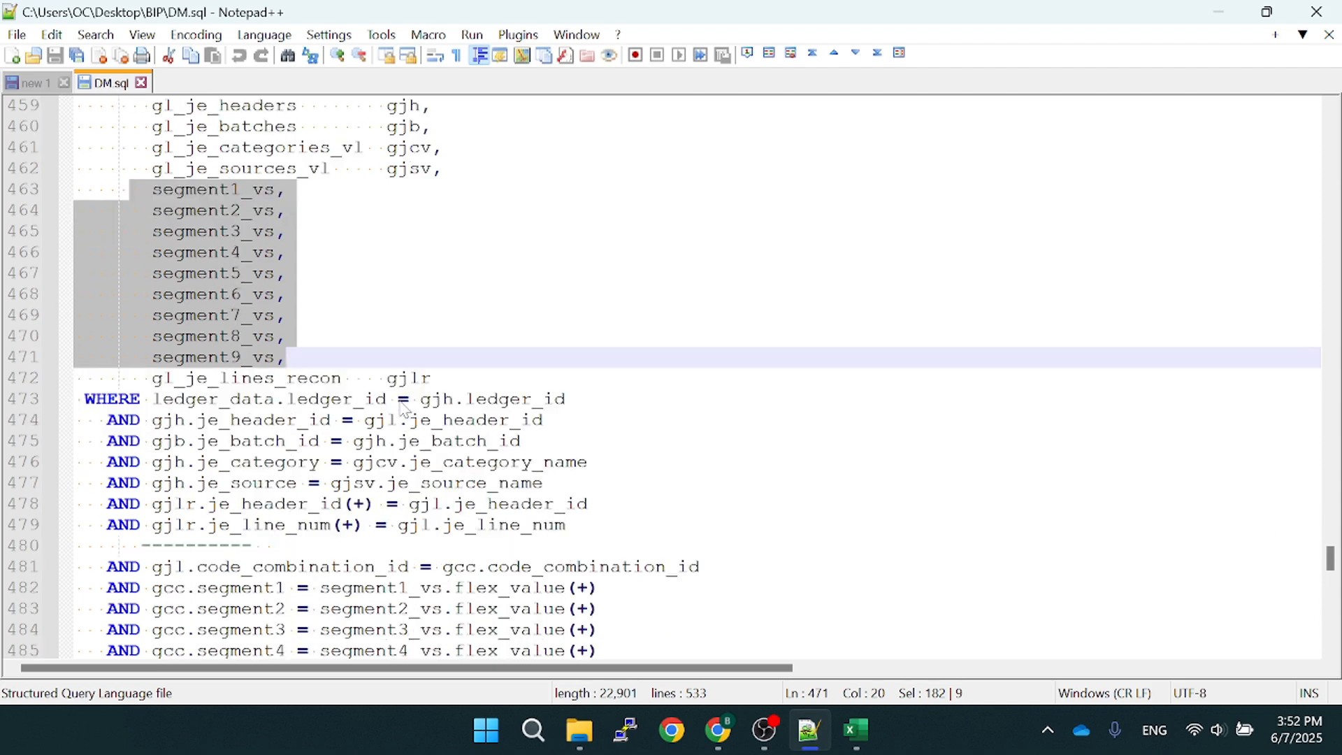
{"action": "double_click", "coordinate": [297, 378]}
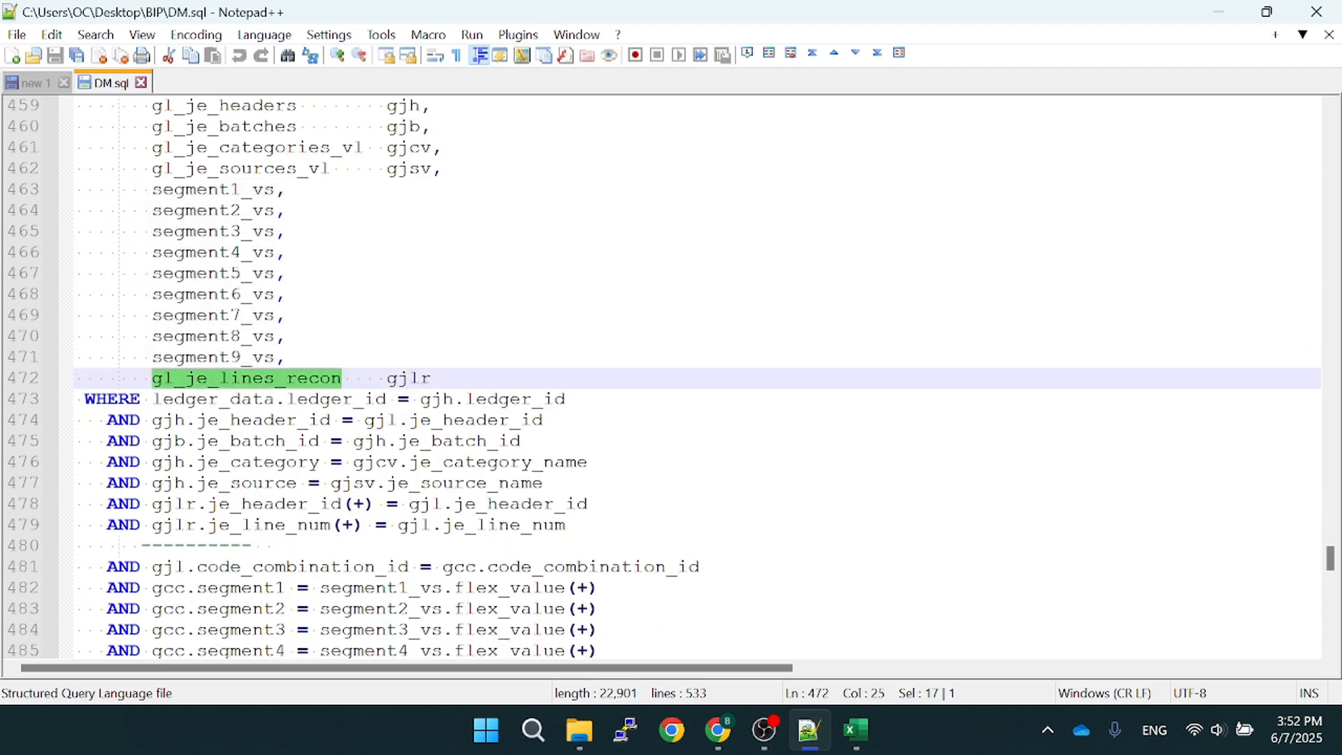
{"action": "scroll", "coordinate": [629, 377], "scroll_direction": "up", "scroll_amount": 2}
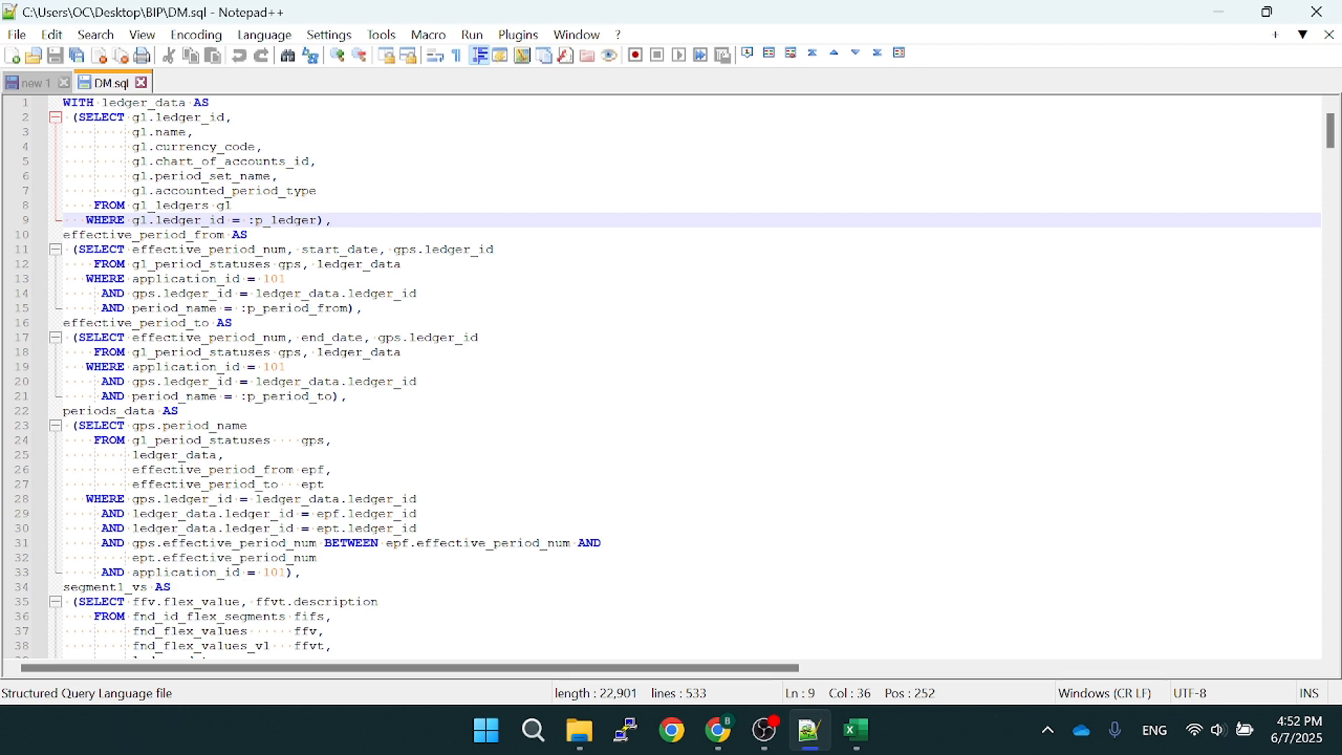
Open sample.xml from the BIP folder and inspect the fields of the G_1 and G_2 groups in the XML tree
{"action": "left_click", "coordinate": [579, 731]}
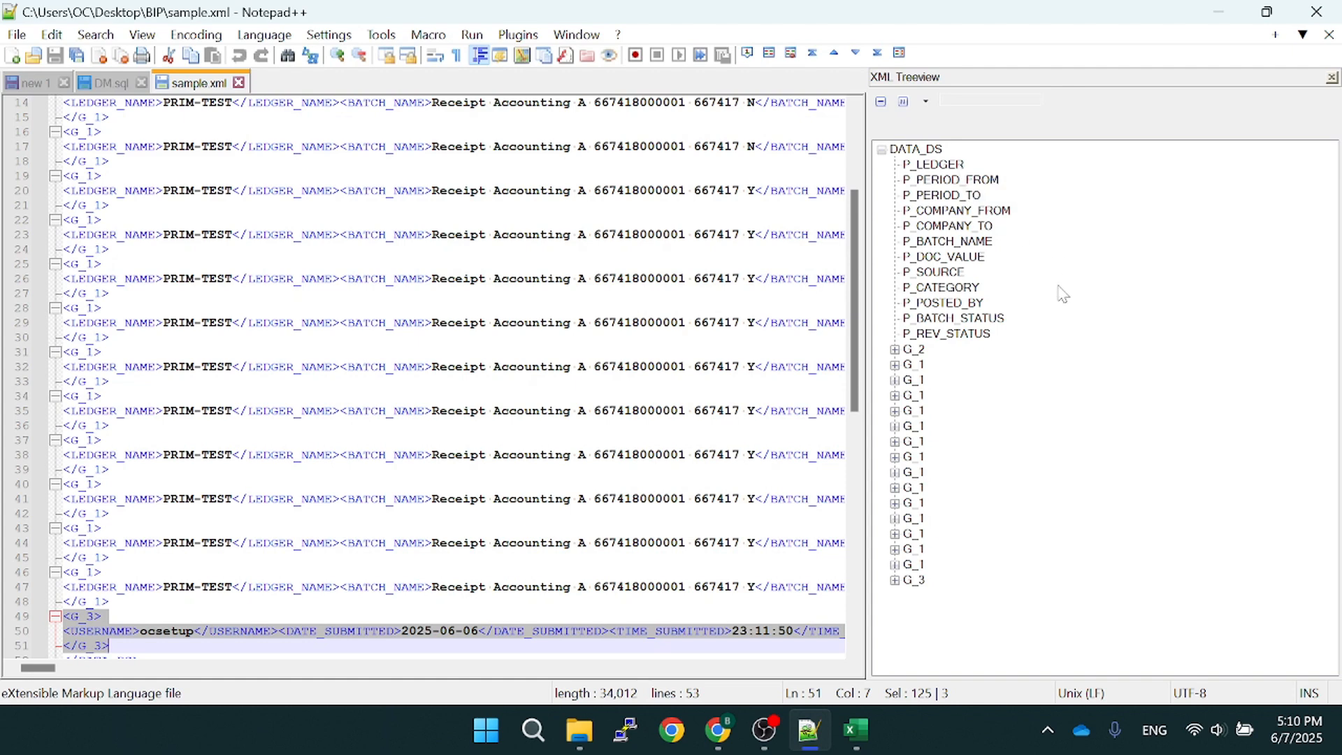
{"action": "left_click", "coordinate": [895, 364]}
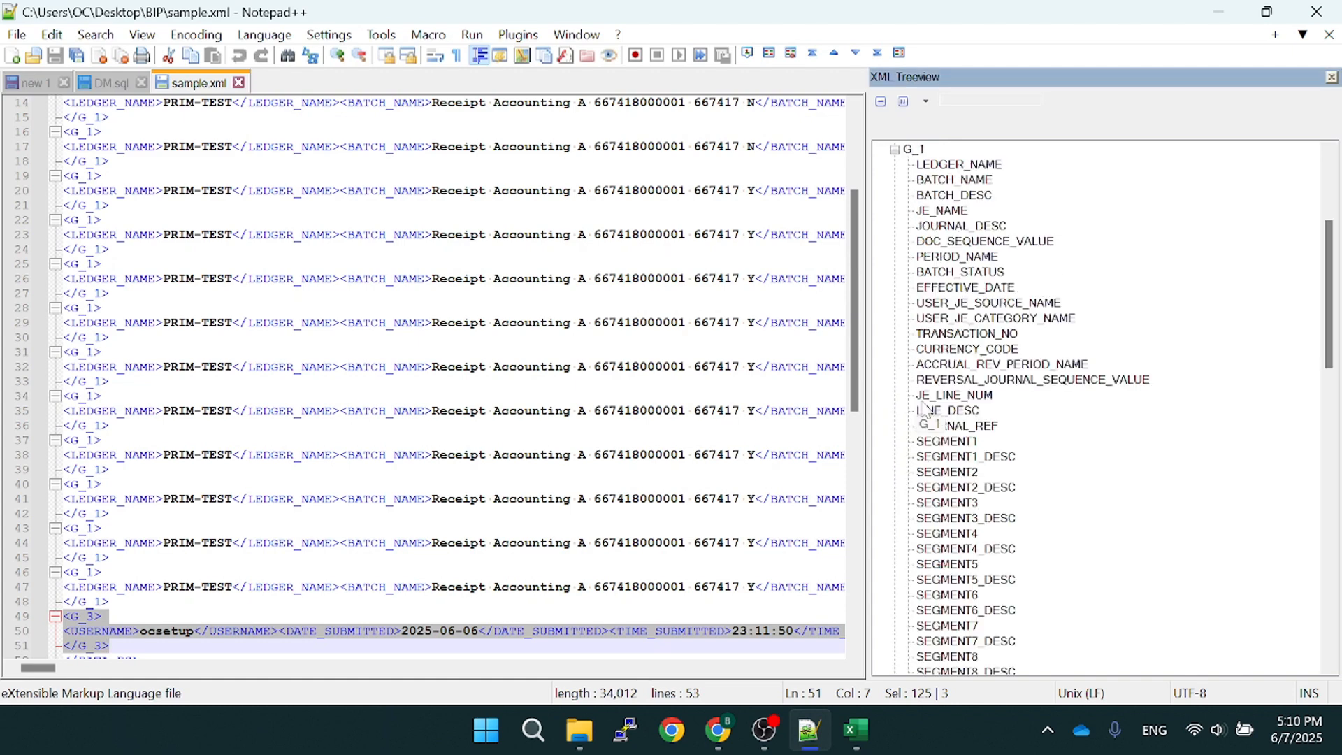
{"action": "left_click", "coordinate": [894, 149]}
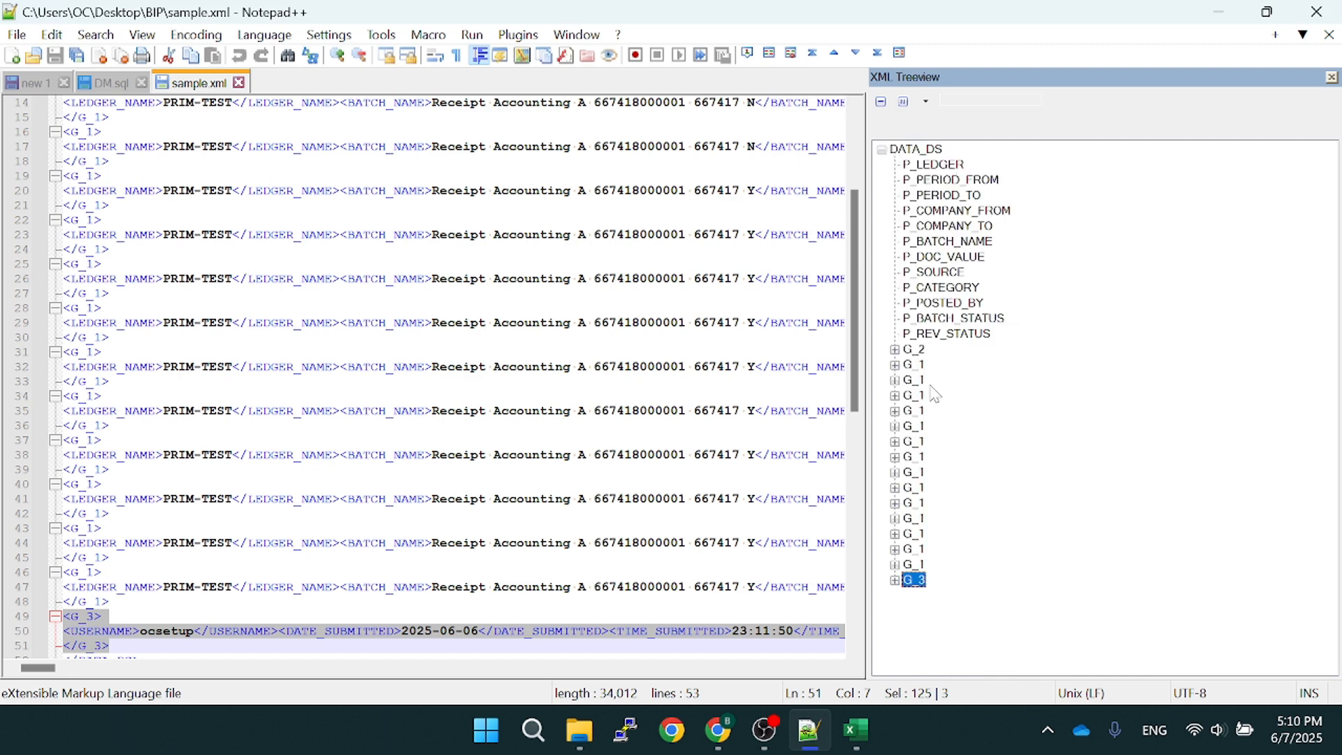
{"action": "left_click", "coordinate": [895, 425]}
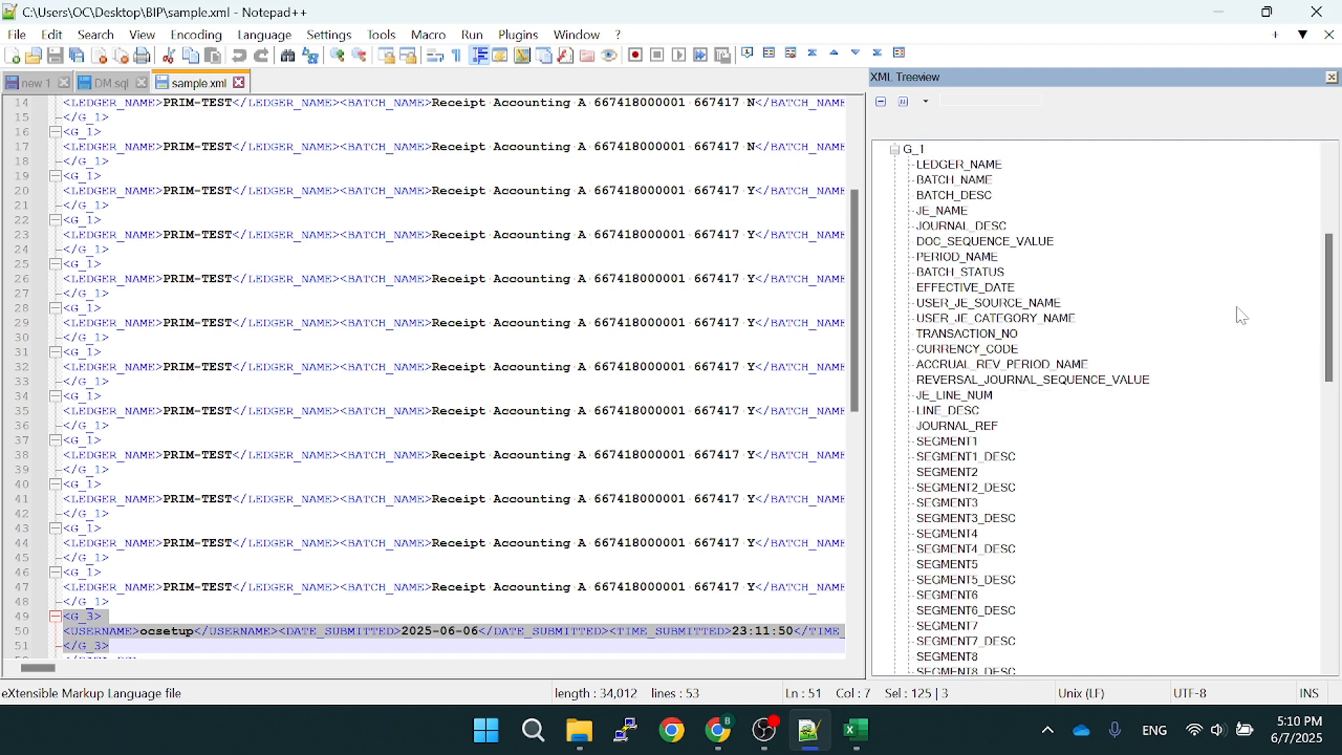
{"action": "scroll", "coordinate": [1183, 294], "scroll_direction": "up", "scroll_amount": 5}
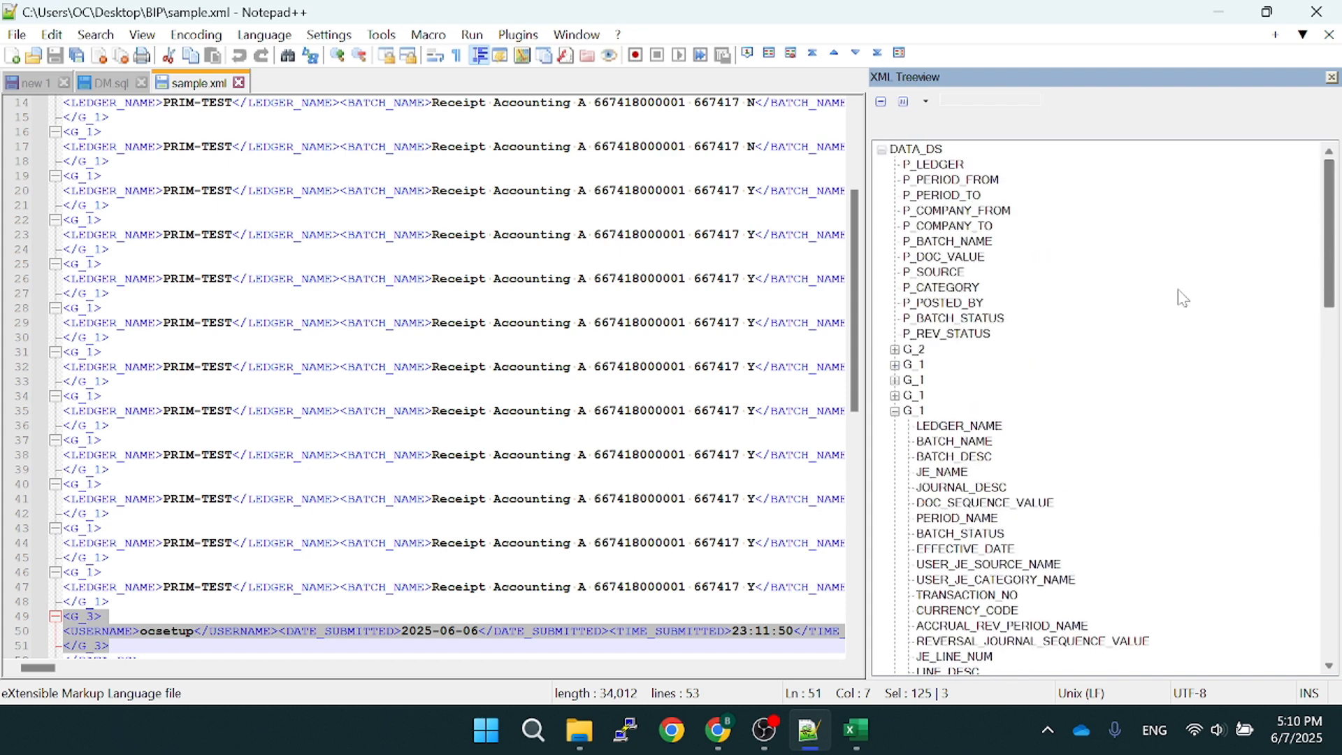
{"action": "left_click", "coordinate": [894, 410]}
{"action": "left_click", "coordinate": [895, 350]}
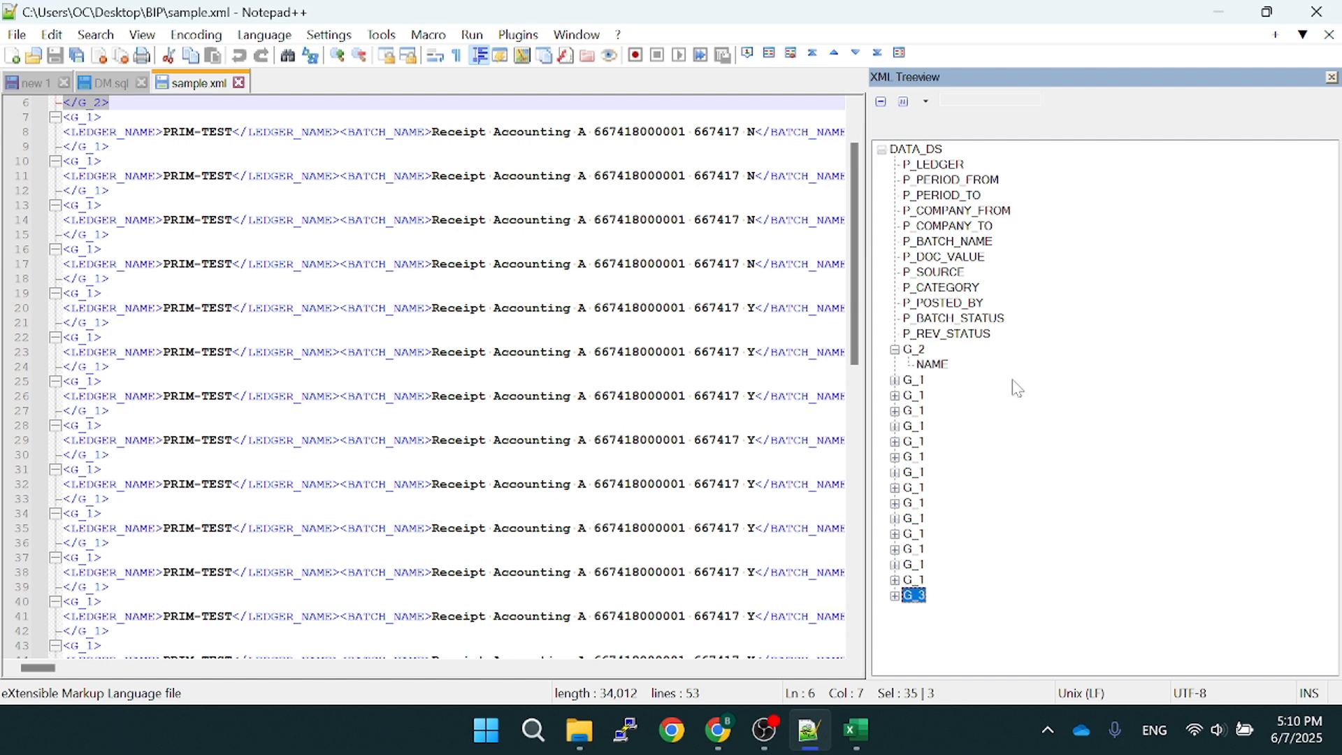
{"action": "left_click", "coordinate": [895, 350]}
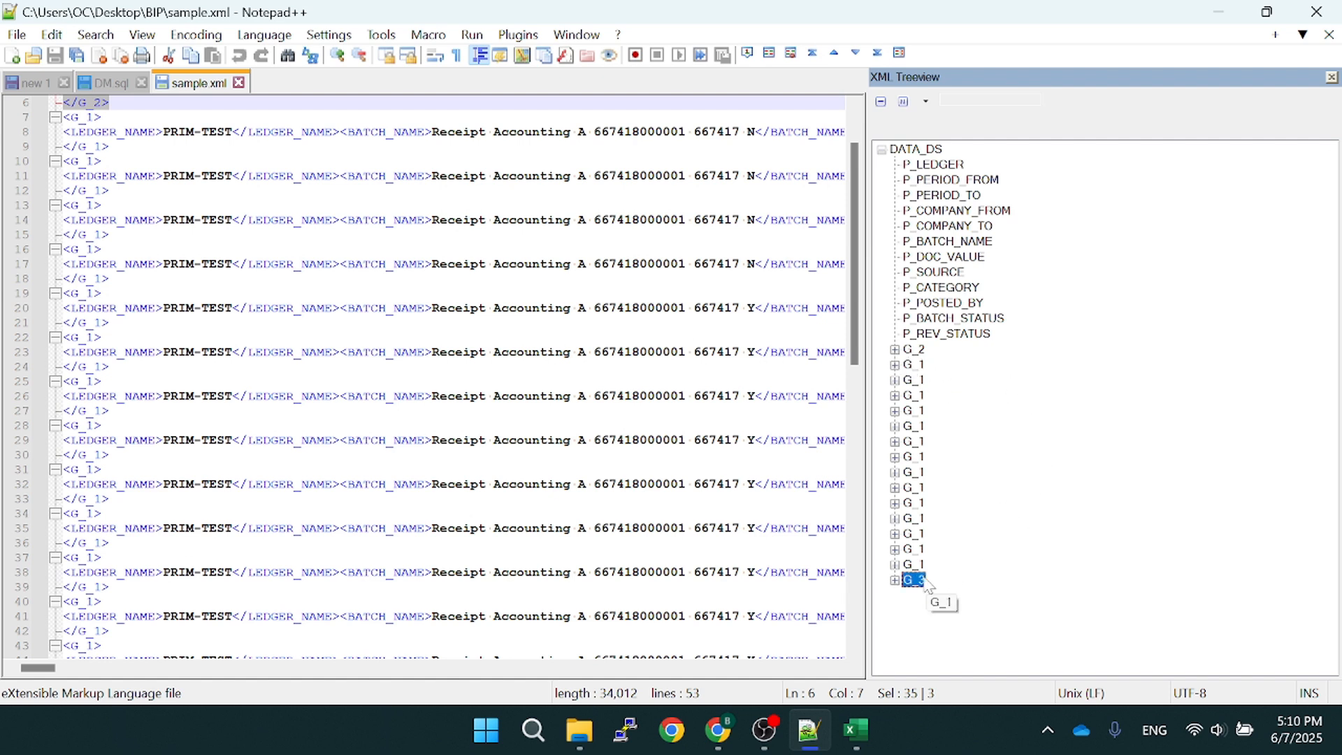
Inspect the G_3 fields and compare them with the Printed by, Printed Date and Printed Time block in the requirement workbook
{"action": "left_click", "coordinate": [895, 581]}
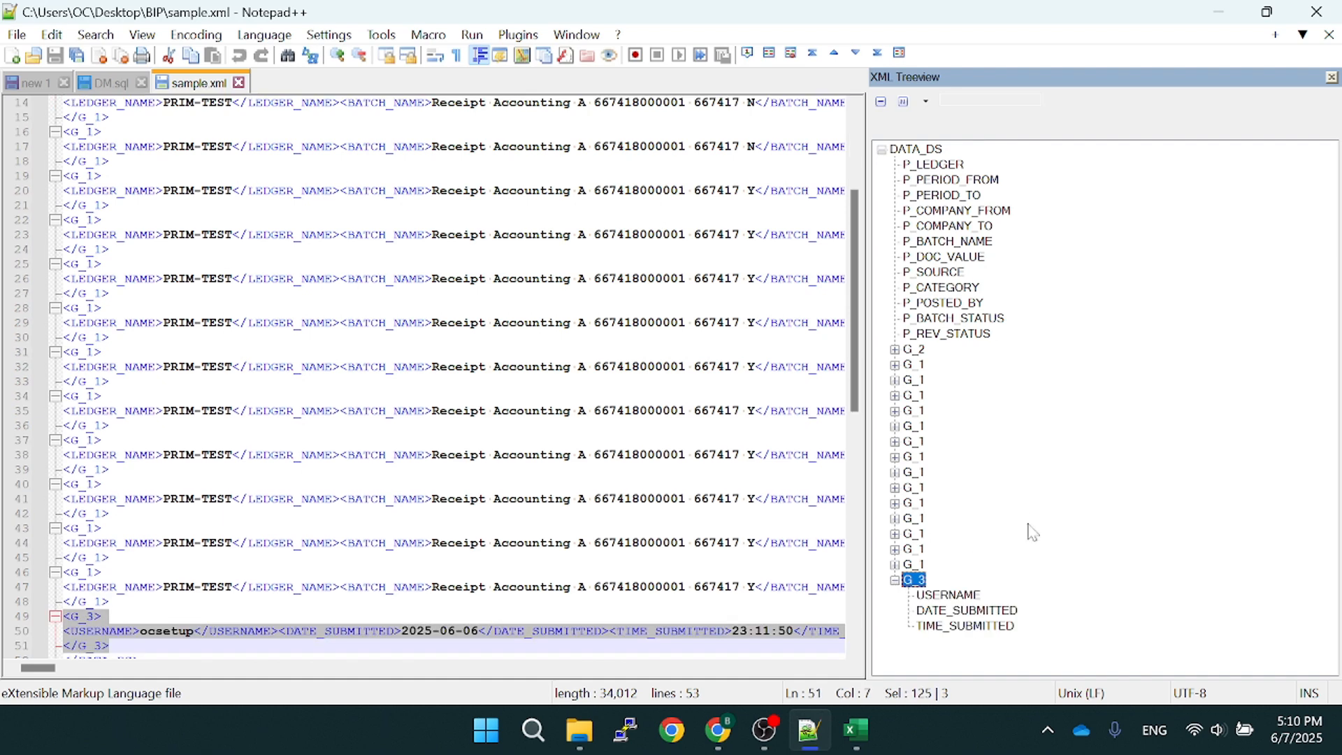
{"action": "left_click", "coordinate": [856, 730]}
{"action": "left_click_drag", "start_coordinate": [77, 239], "coordinate": [256, 272]}
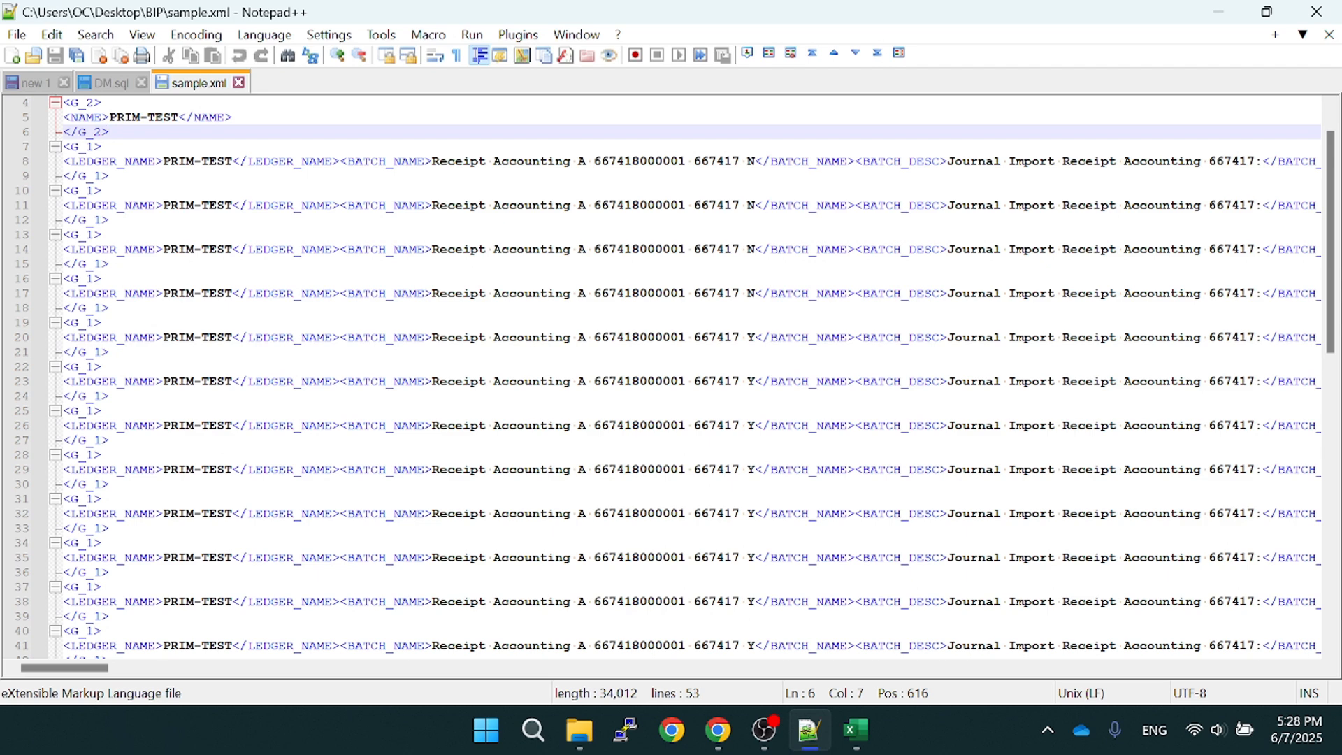
Switch to the Oracle BI Publisher documentation in Chrome and examine the XDO_GROUP_?STATE_GROUP? example under Grouping the Data
{"action": "left_click", "coordinate": [717, 730]}
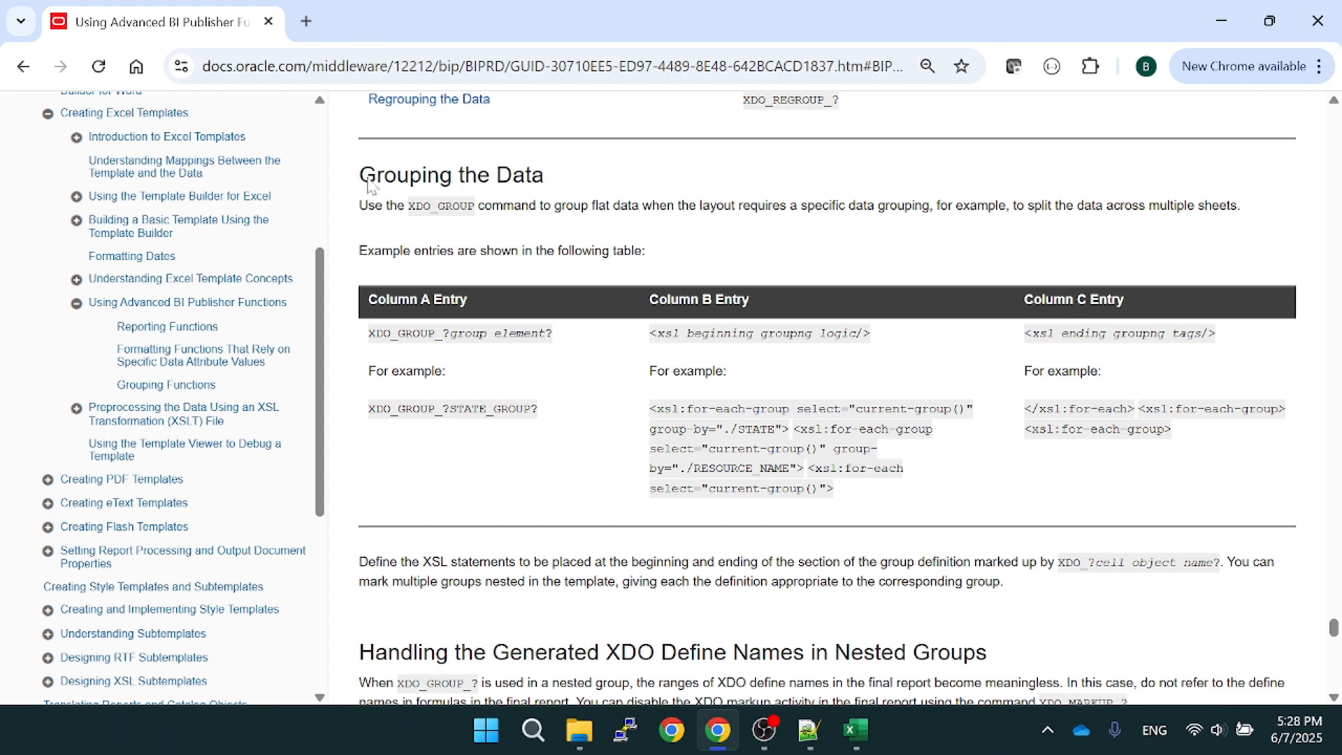
{"action": "left_click_drag", "start_coordinate": [358, 178], "coordinate": [586, 183]}
{"action": "left_click", "coordinate": [584, 185]}
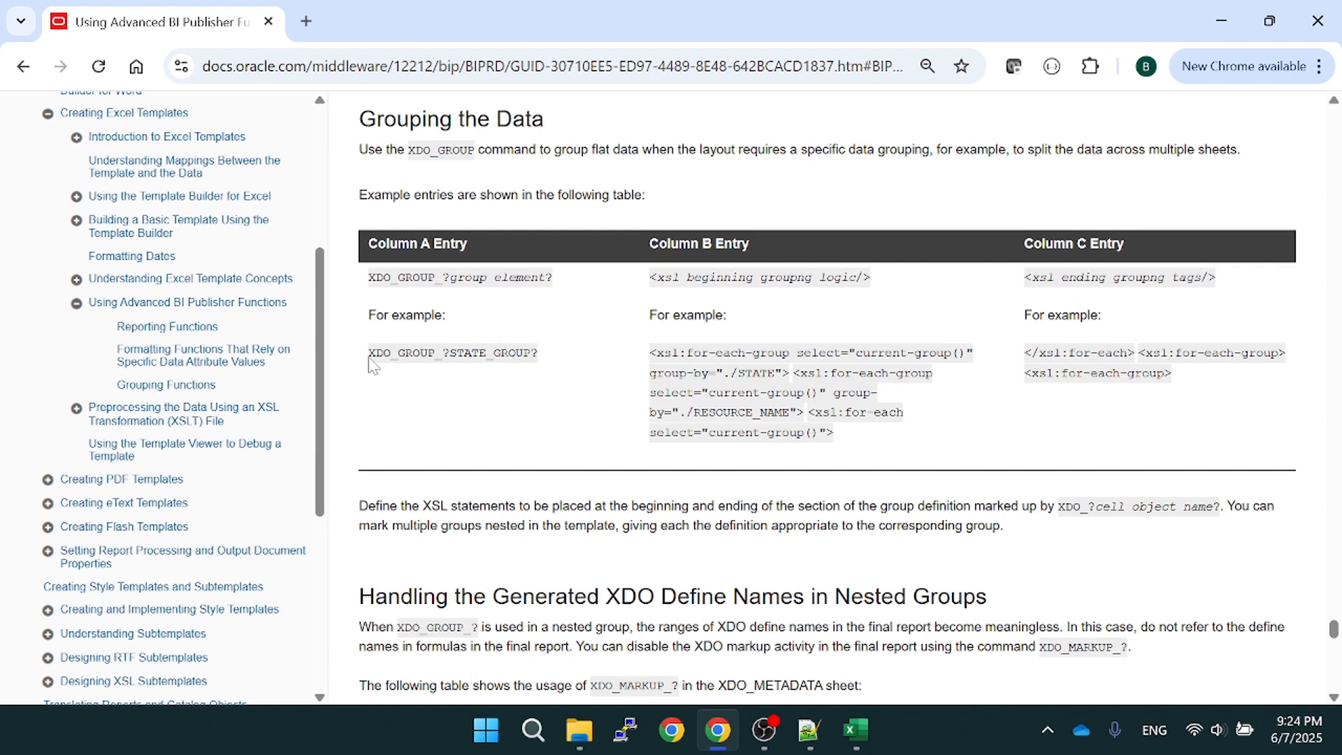
{"action": "left_click_drag", "start_coordinate": [369, 358], "coordinate": [437, 364]}
{"action": "left_click", "coordinate": [1020, 453]}
{"action": "left_click_drag", "start_coordinate": [672, 360], "coordinate": [841, 436]}
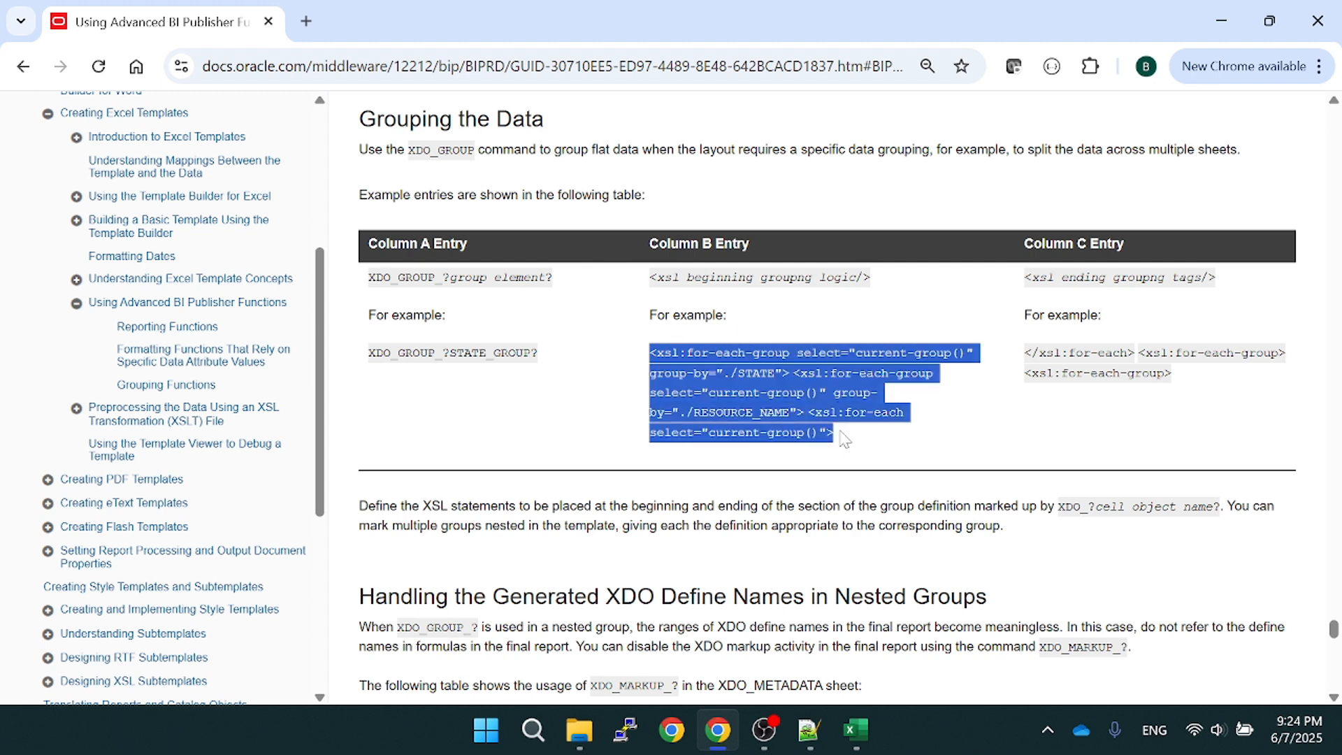
{"action": "left_click", "coordinate": [940, 441]}
Open layout.xls from the BIP folder in Excel and view its Report Data sheet with cell C9 selected
{"action": "left_click", "coordinate": [579, 730]}
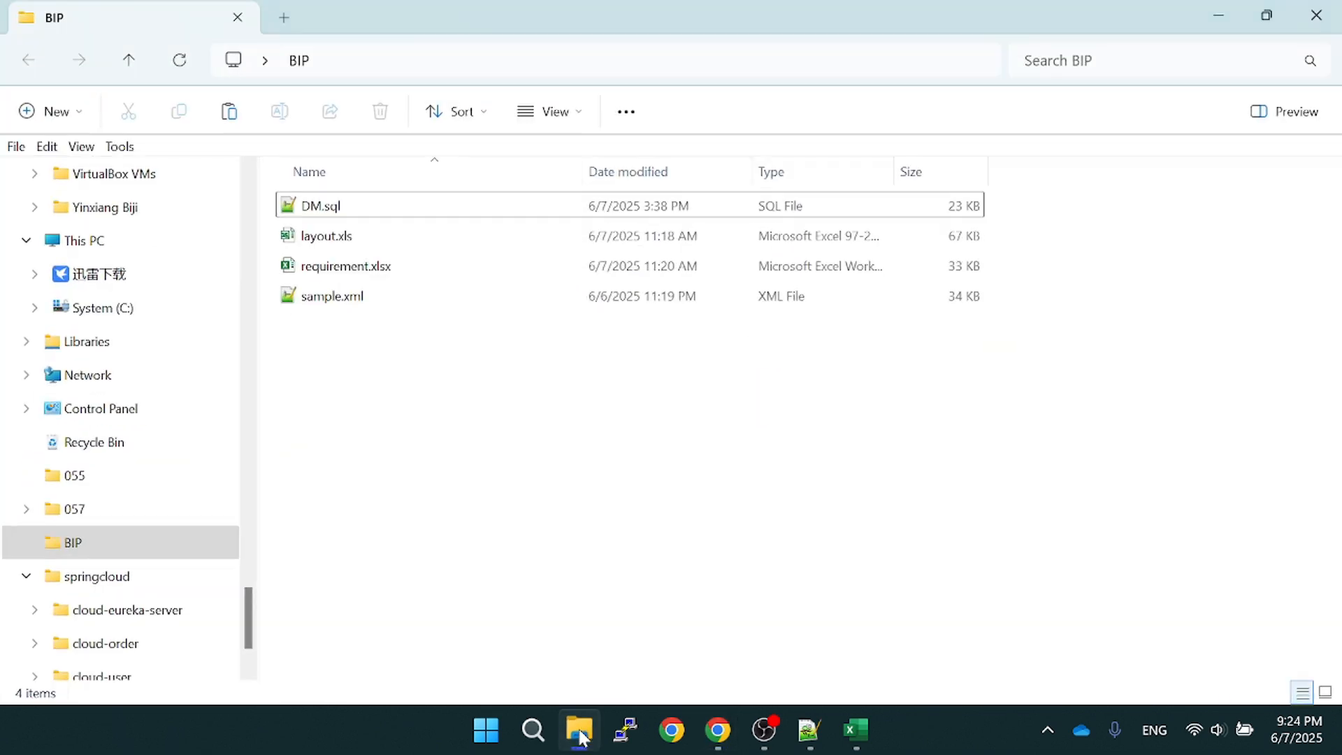
{"action": "double_click", "coordinate": [314, 235]}
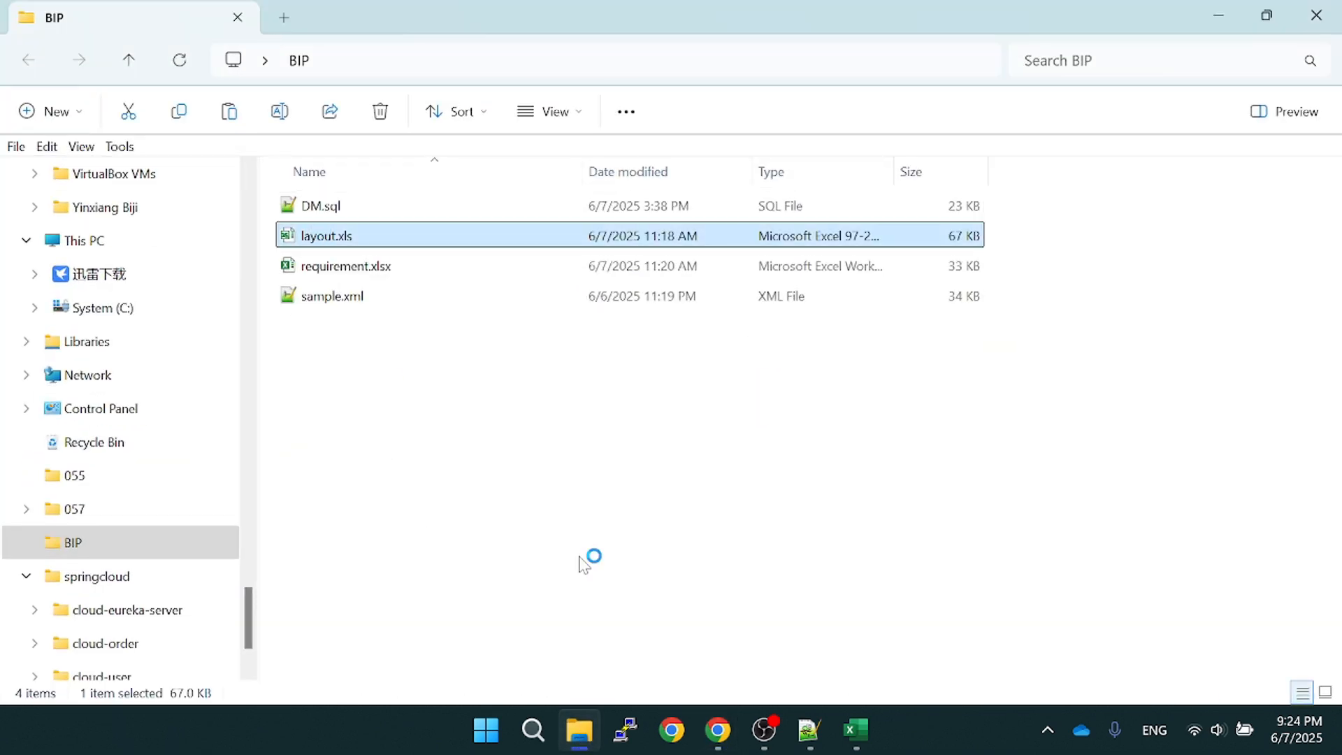
{"action": "left_click", "coordinate": [595, 552]}
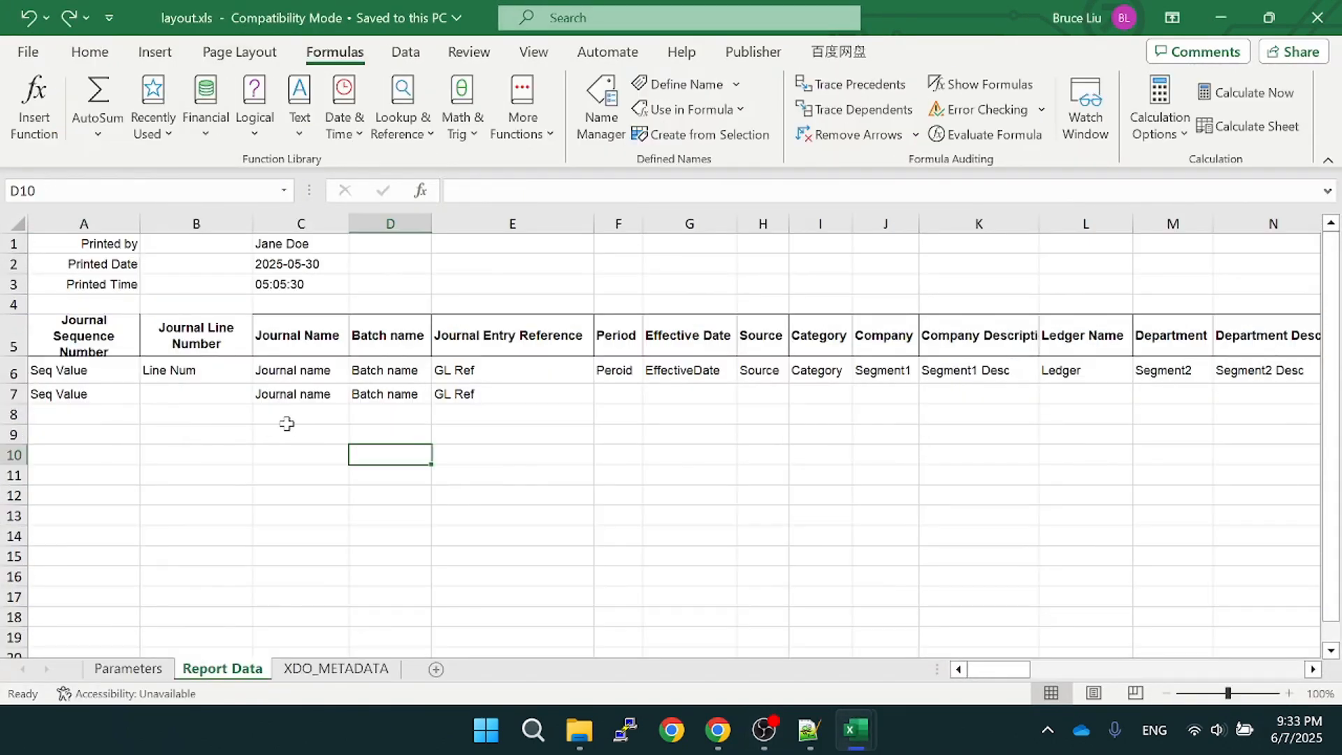
{"action": "left_click", "coordinate": [288, 418]}
{"action": "left_click", "coordinate": [303, 435]}
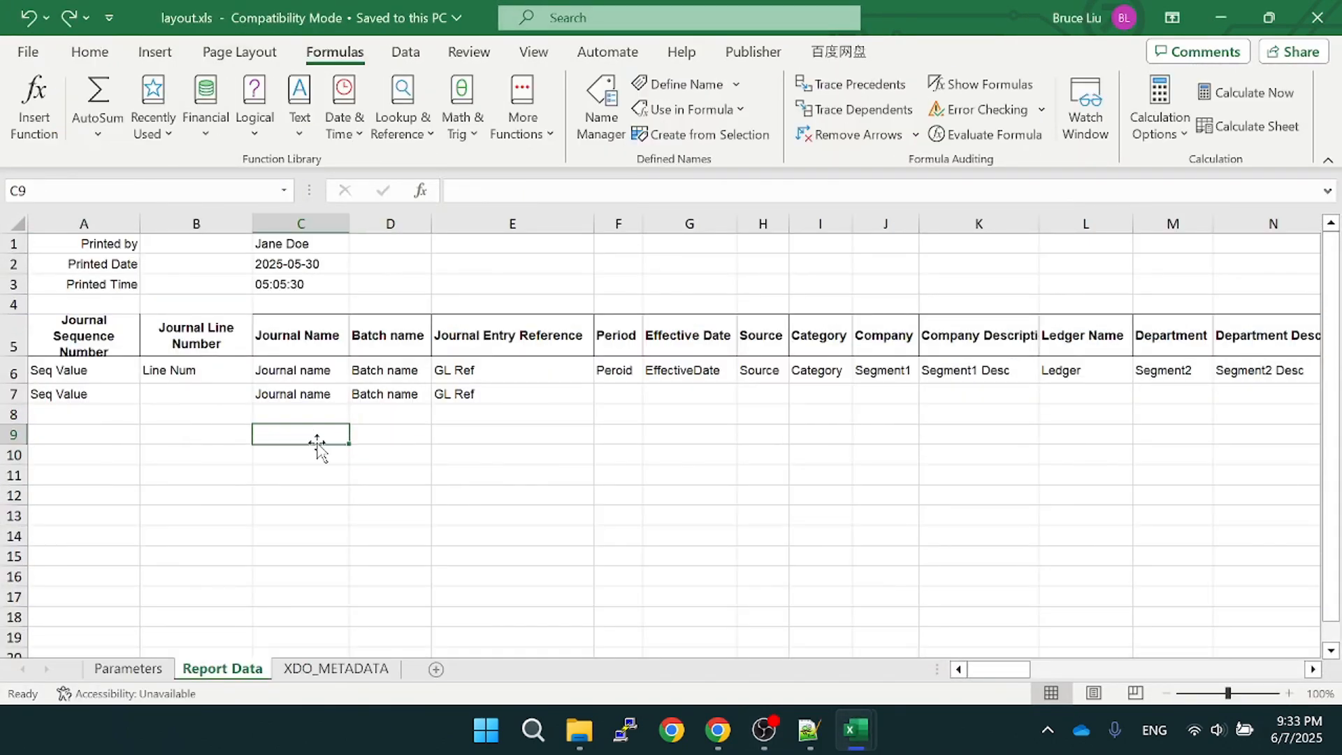
Examine the XDO_GROUP_?MAIN_GROUP? and XDO_GROUP_?DETAIL_GROUP? entries on the XDO_METADATA sheet of layout.xls
{"action": "left_click", "coordinate": [341, 669]}
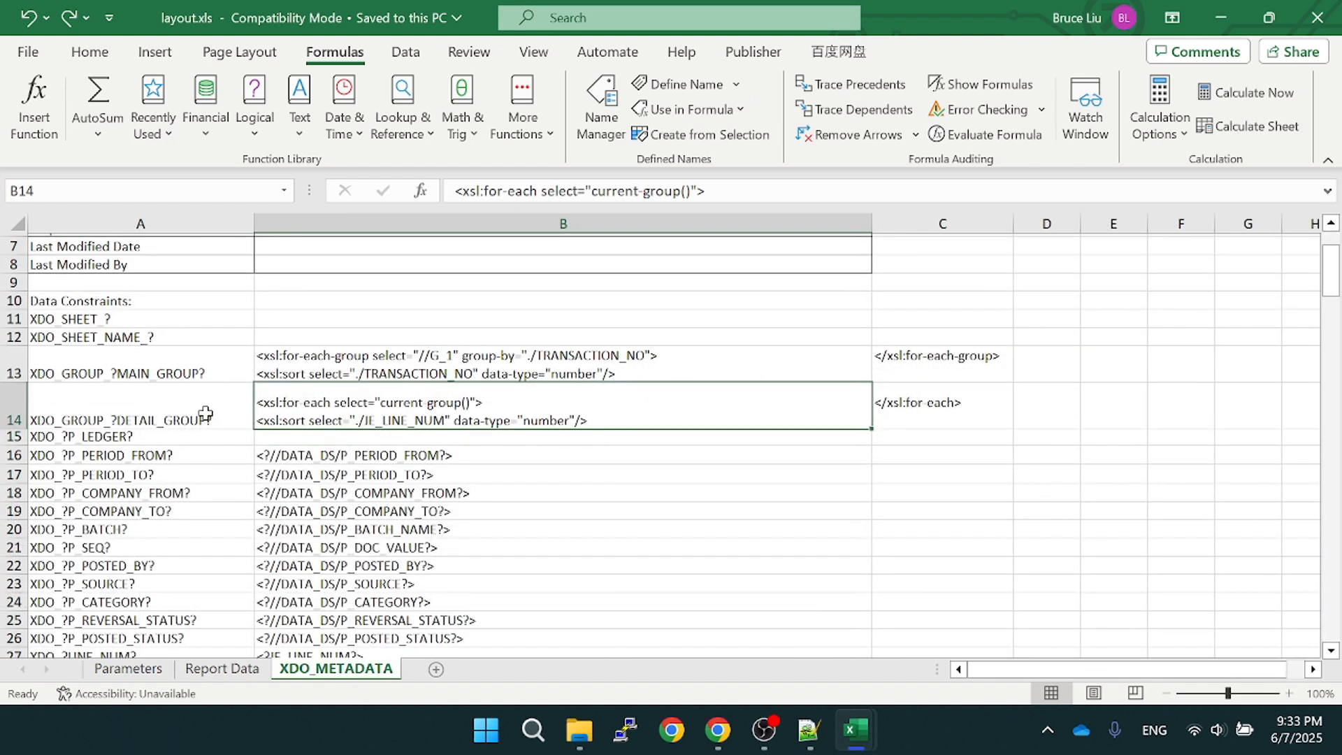
{"action": "left_click", "coordinate": [184, 371]}
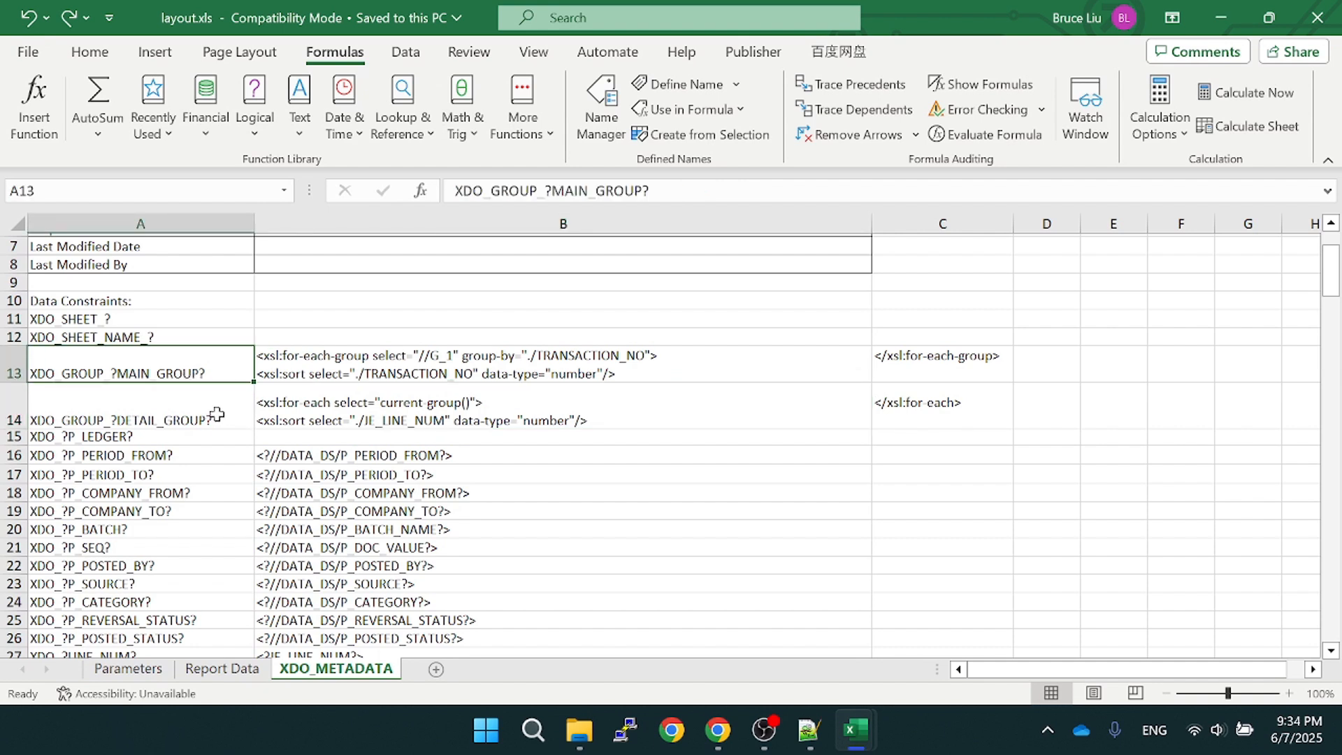
{"action": "left_click", "coordinate": [209, 420]}
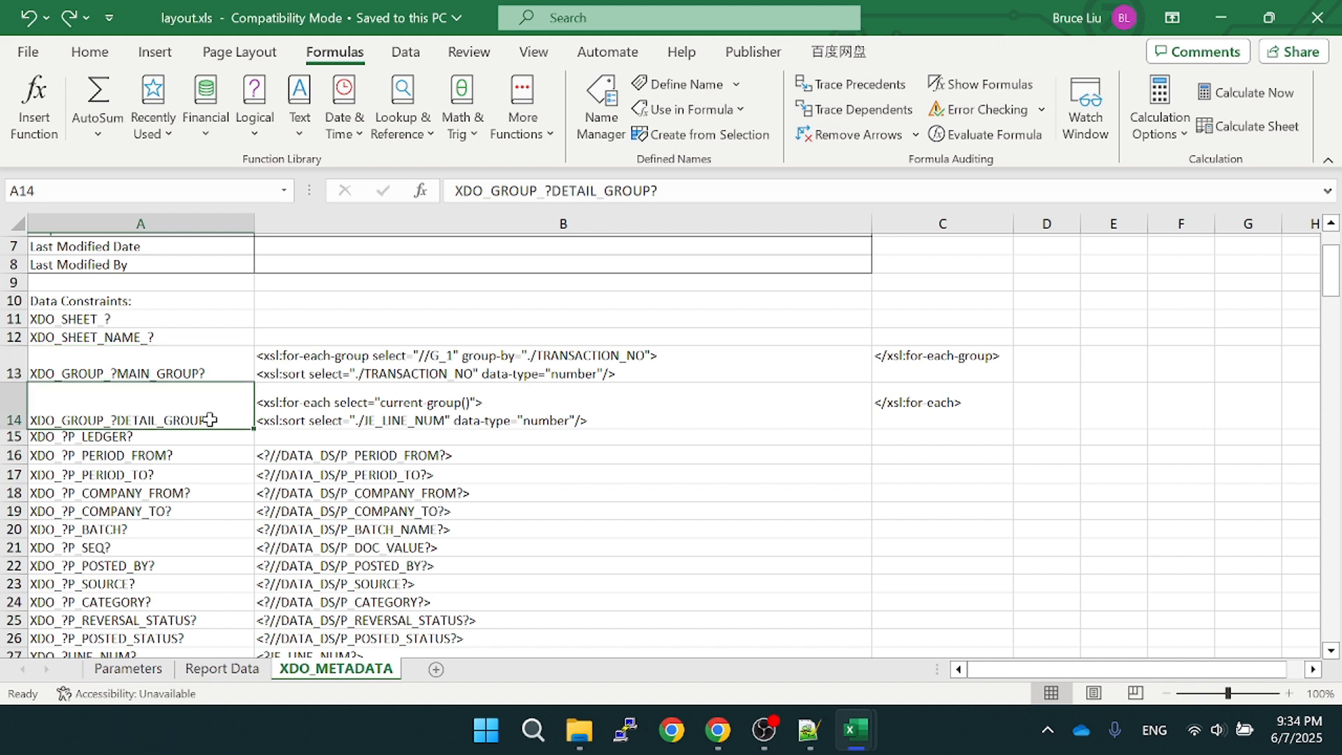
{"action": "left_click", "coordinate": [183, 368]}
{"action": "left_click", "coordinate": [195, 417]}
{"action": "left_click", "coordinate": [177, 365]}
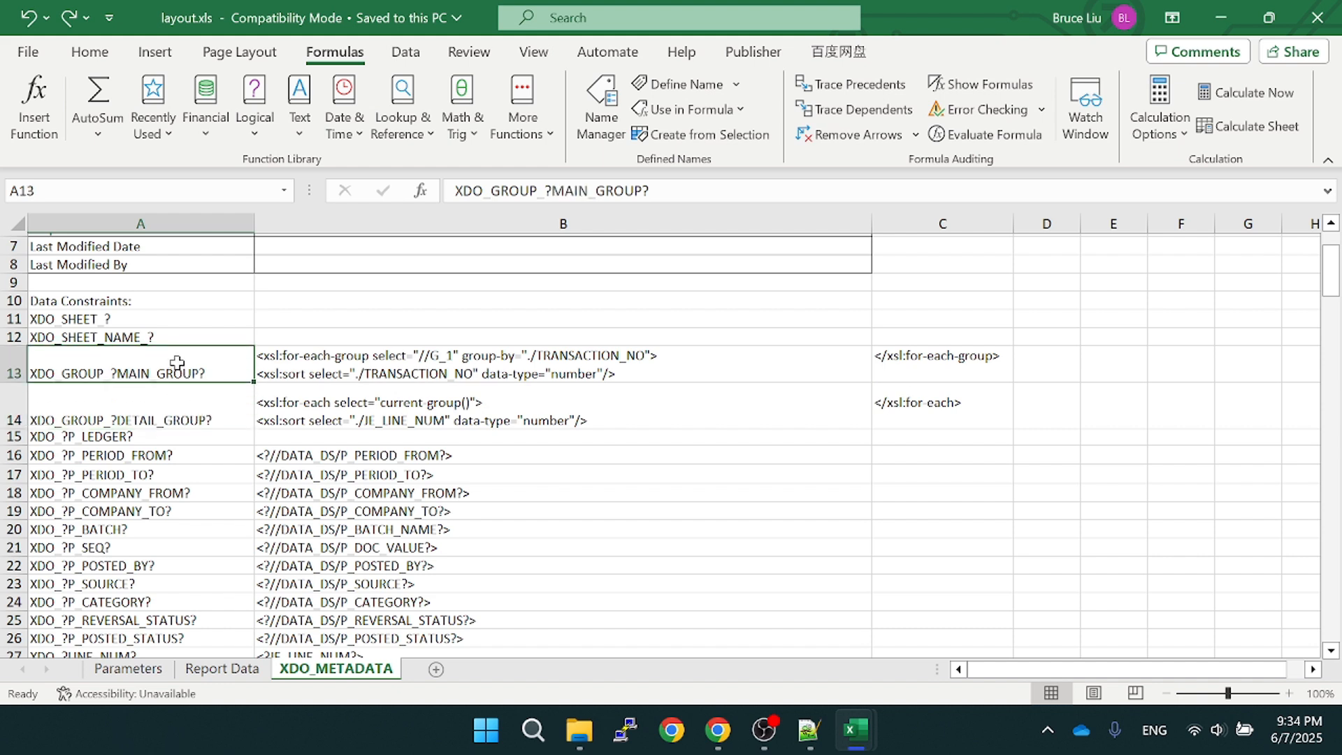
Switch to requirement.xlsx and highlight the first journal's sequence number cells from A6 through the blank row at A11
{"action": "left_click", "coordinate": [851, 731]}
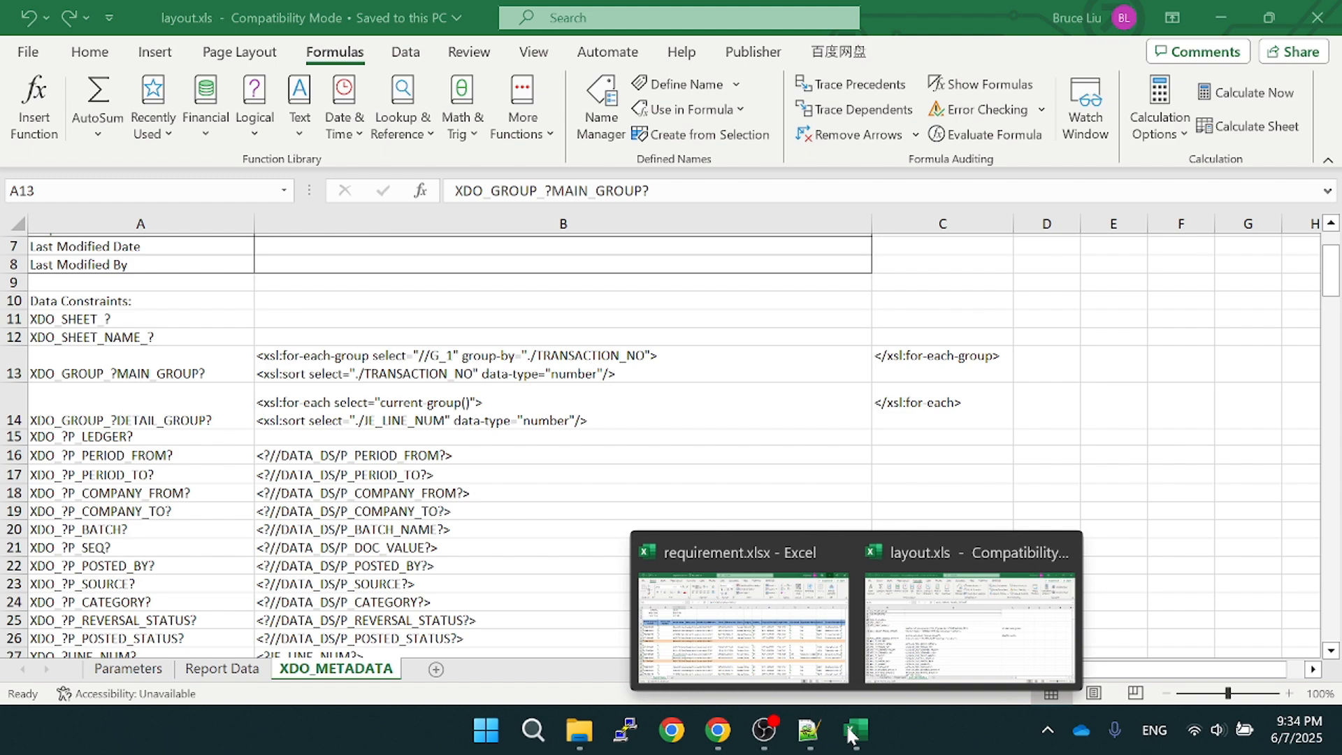
{"action": "left_click", "coordinate": [755, 650]}
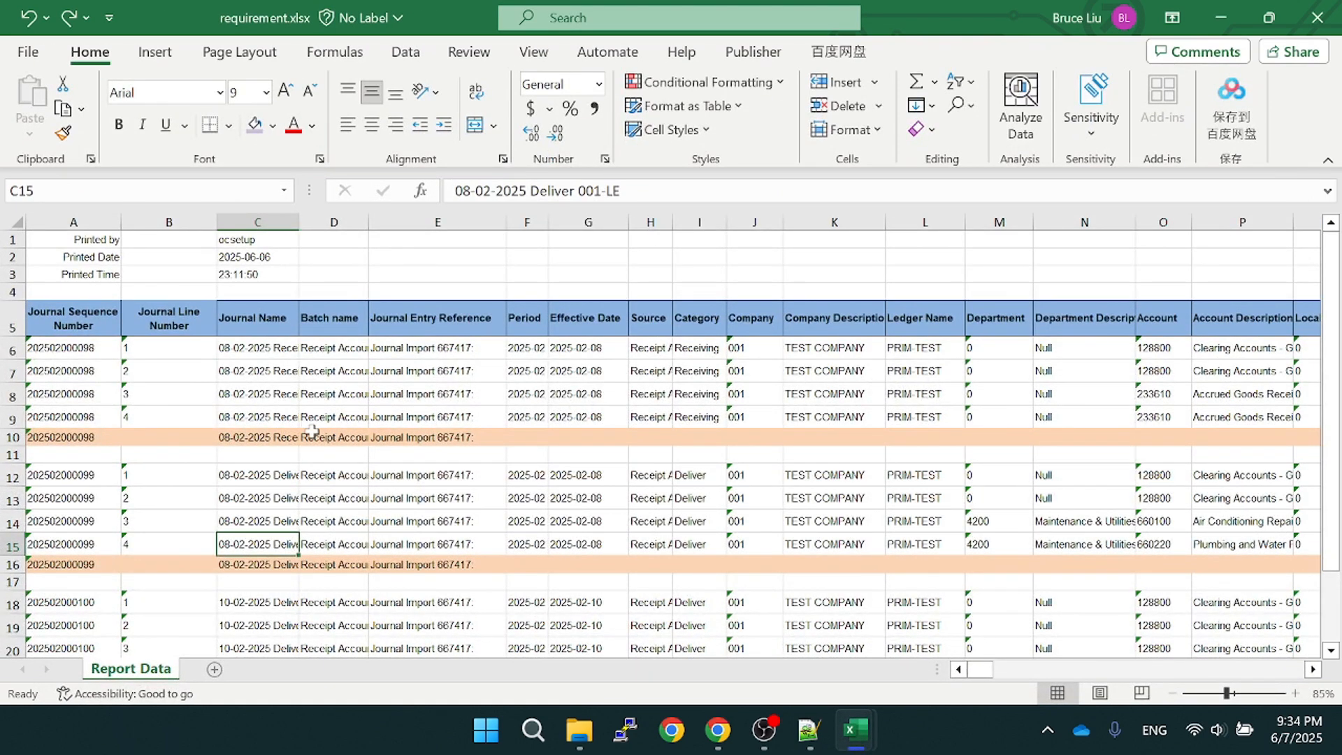
{"action": "left_click", "coordinate": [55, 348]}
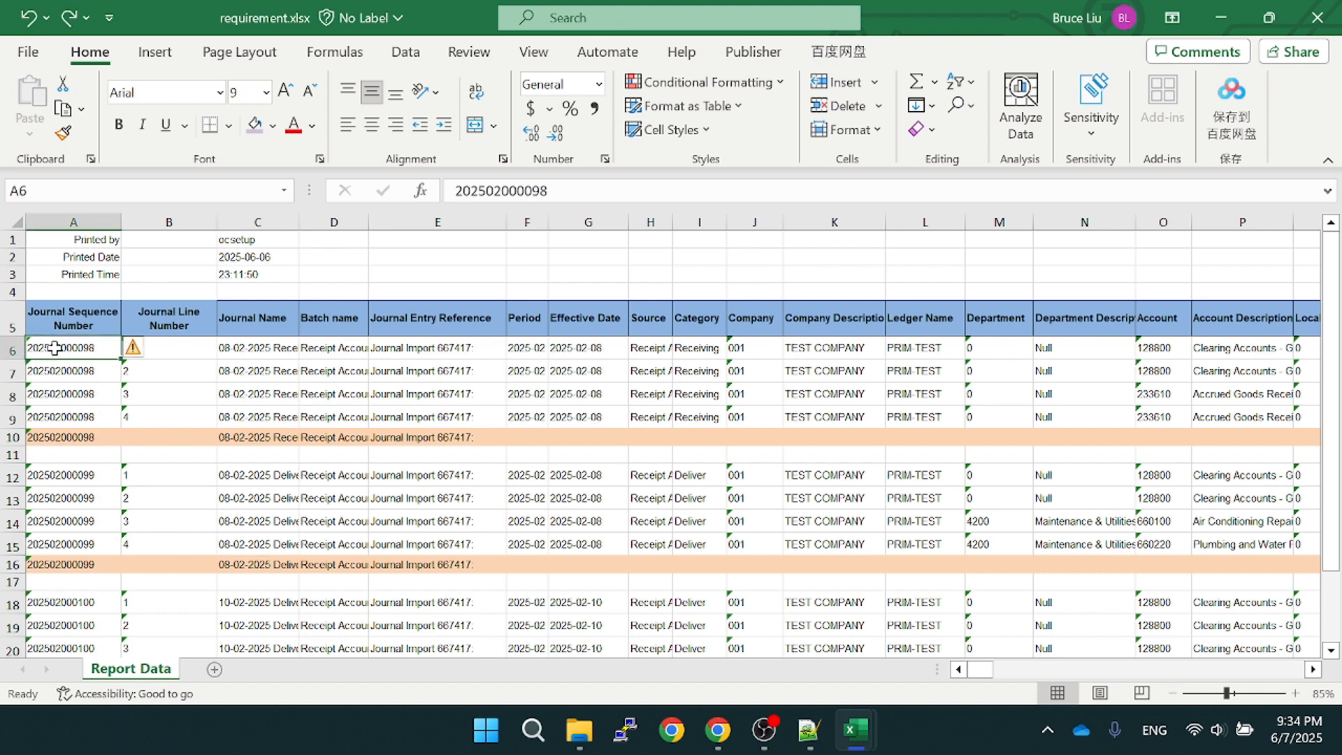
{"action": "left_click_drag", "start_coordinate": [55, 349], "coordinate": [84, 457]}
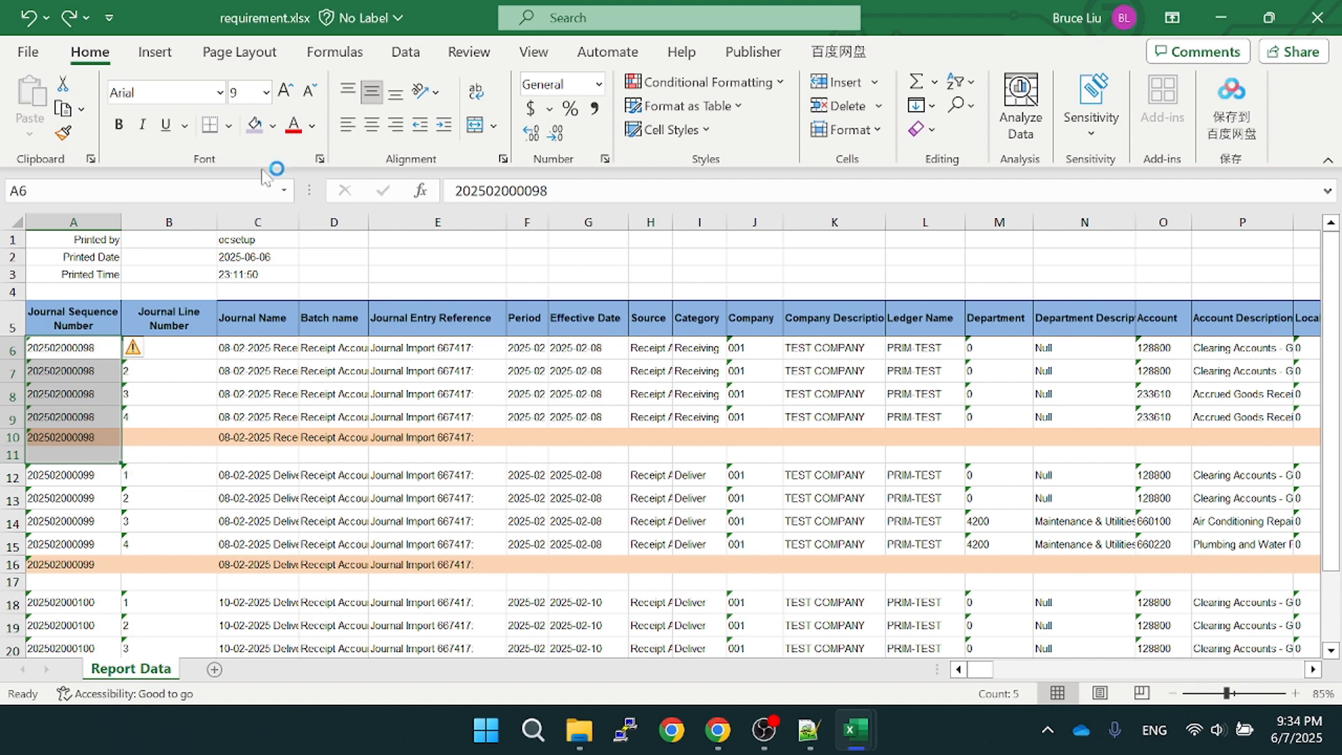
Fill the first journal's sequence number cells A6:A11 light red and the second journal's cells A12:A17 light aqua
{"action": "left_click", "coordinate": [273, 129]}
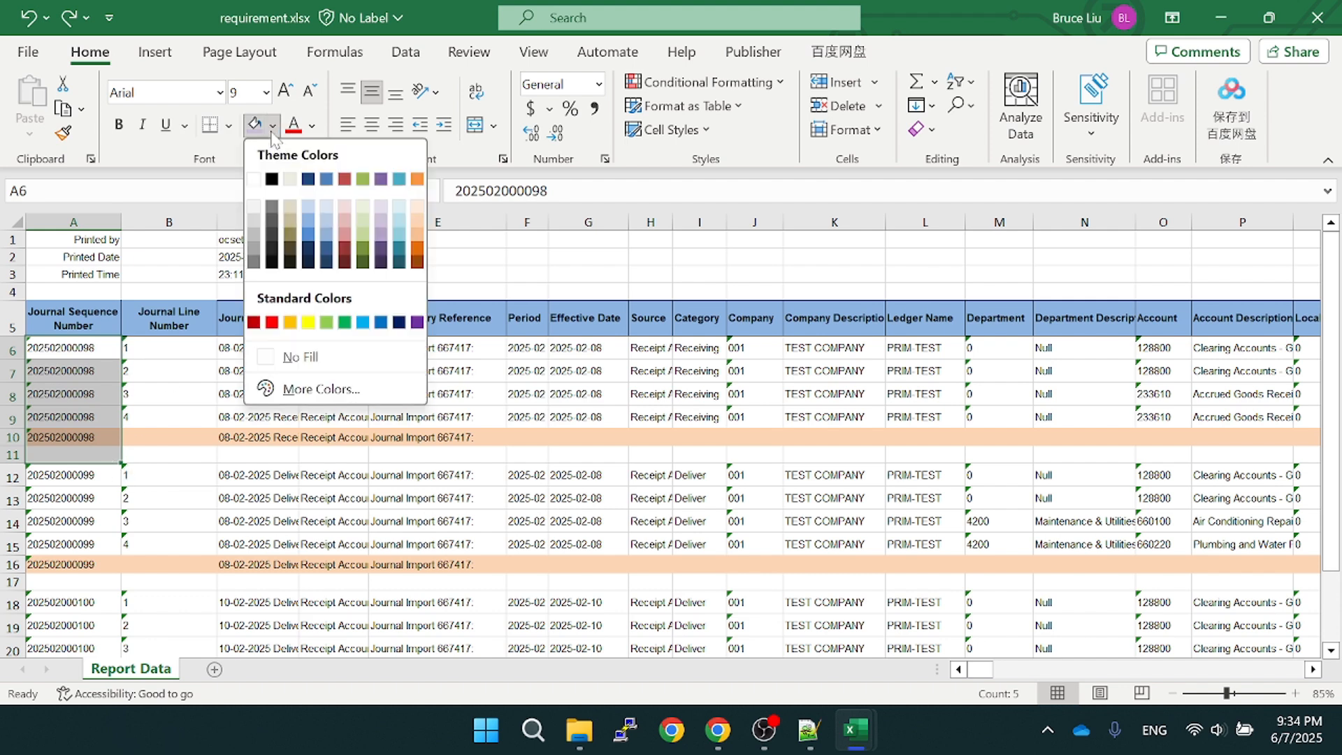
{"action": "left_click", "coordinate": [337, 213]}
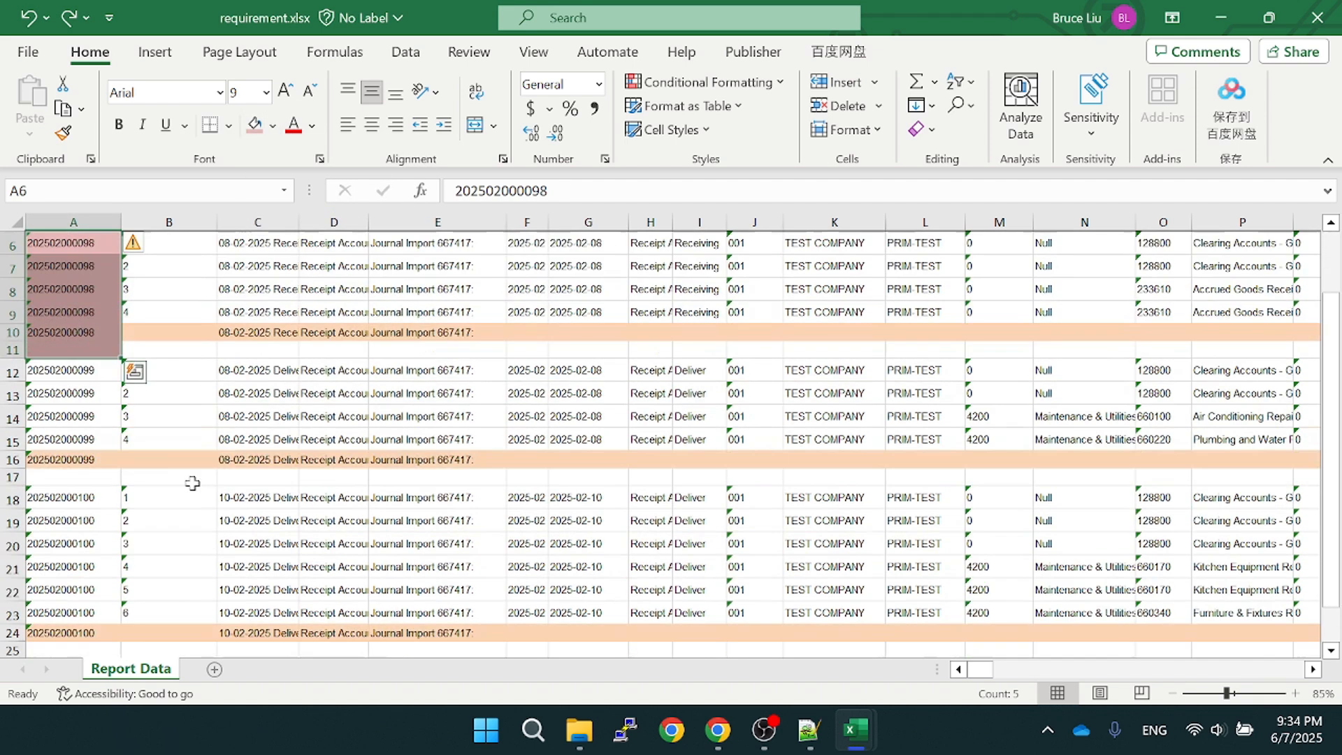
{"action": "scroll", "coordinate": [209, 489], "scroll_direction": "down", "scroll_amount": 2}
{"action": "left_click_drag", "start_coordinate": [78, 372], "coordinate": [83, 471]}
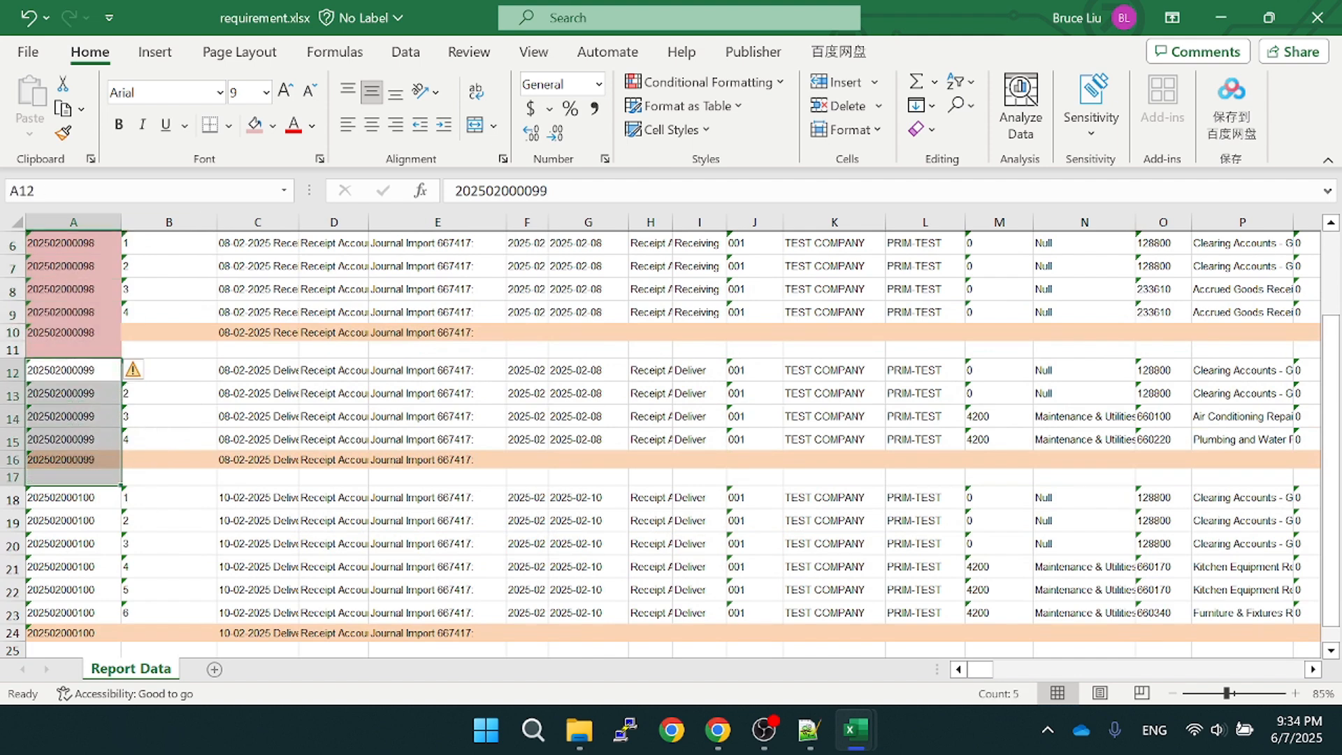
{"action": "left_click", "coordinate": [273, 125]}
{"action": "left_click", "coordinate": [399, 234]}
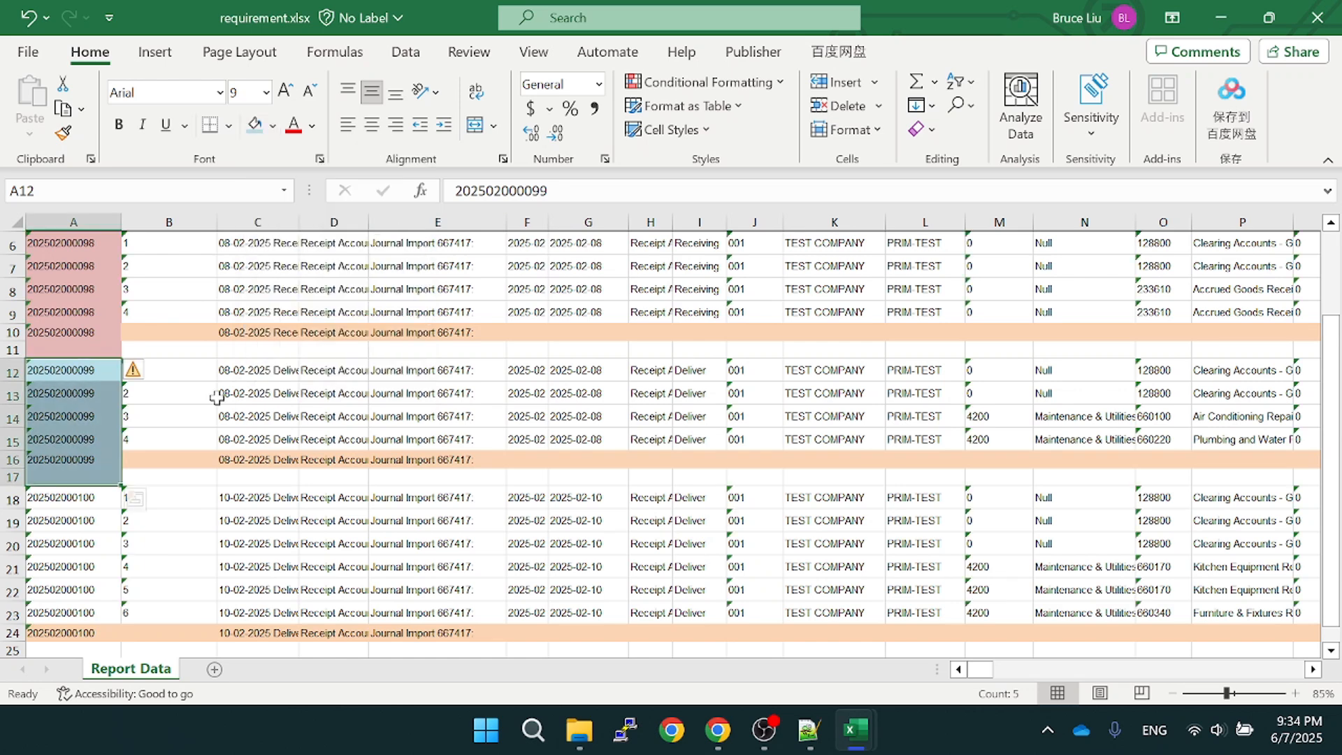
Fill the third journal's sequence number cells A18:A24 dark orange
{"action": "scroll", "coordinate": [168, 445], "scroll_direction": "down", "scroll_amount": 2}
{"action": "left_click_drag", "start_coordinate": [66, 393], "coordinate": [73, 529]}
{"action": "left_click", "coordinate": [275, 126]}
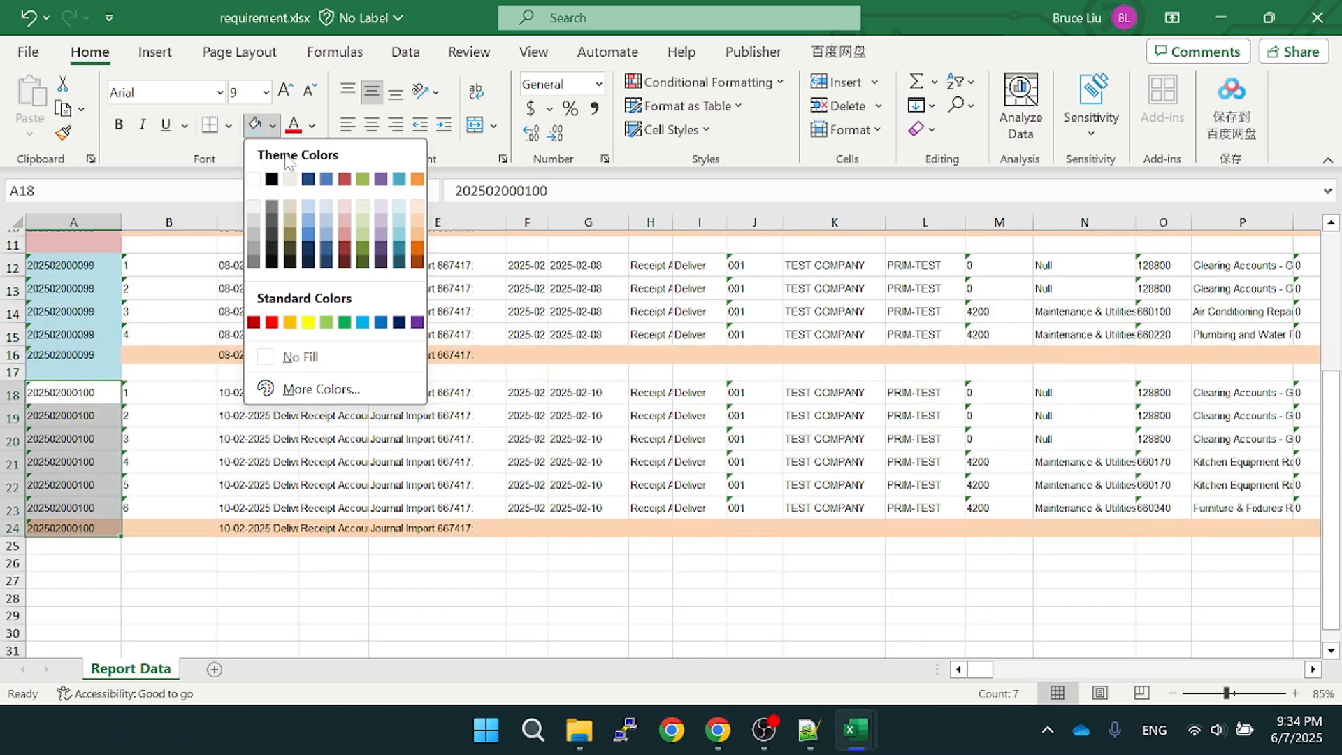
{"action": "left_click", "coordinate": [416, 249]}
{"action": "left_click_drag", "start_coordinate": [114, 545], "coordinate": [92, 635]}
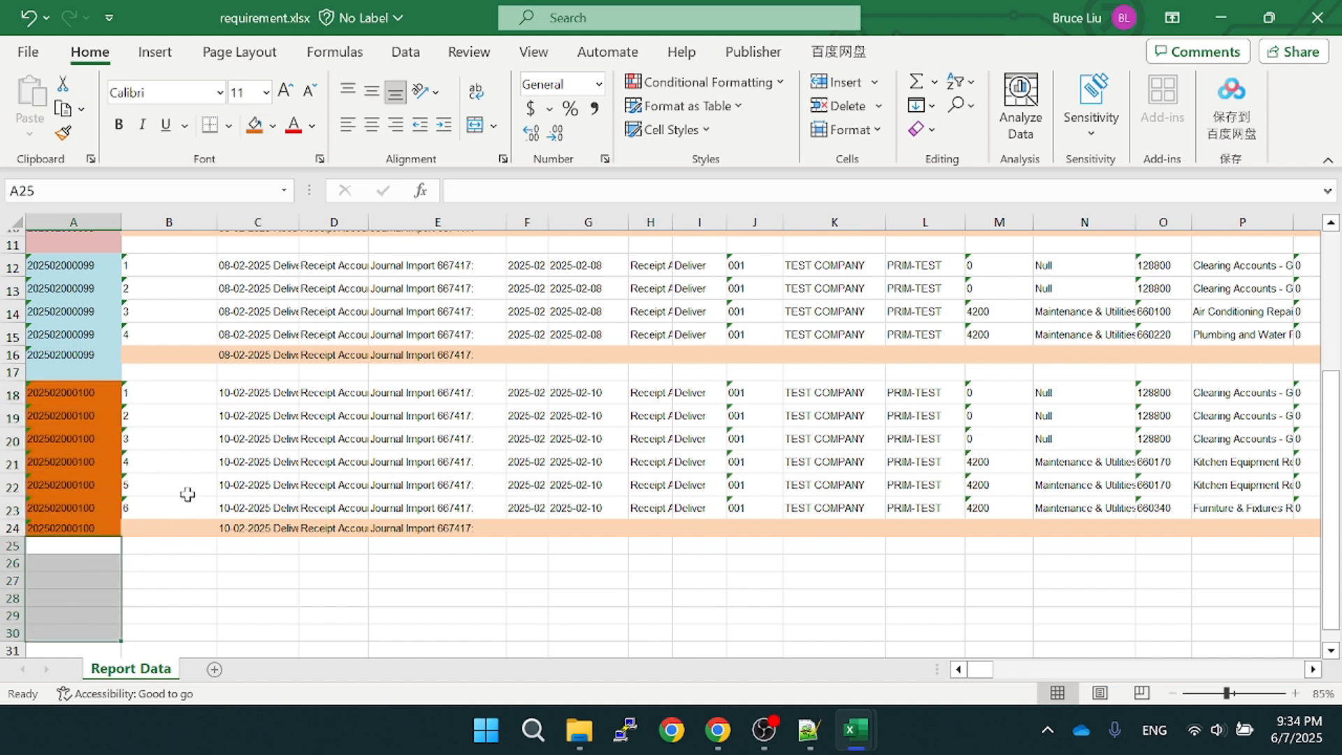
{"action": "scroll", "coordinate": [187, 494], "scroll_direction": "up", "scroll_amount": 4}
{"action": "scroll", "coordinate": [165, 434], "scroll_direction": "down", "scroll_amount": 2}
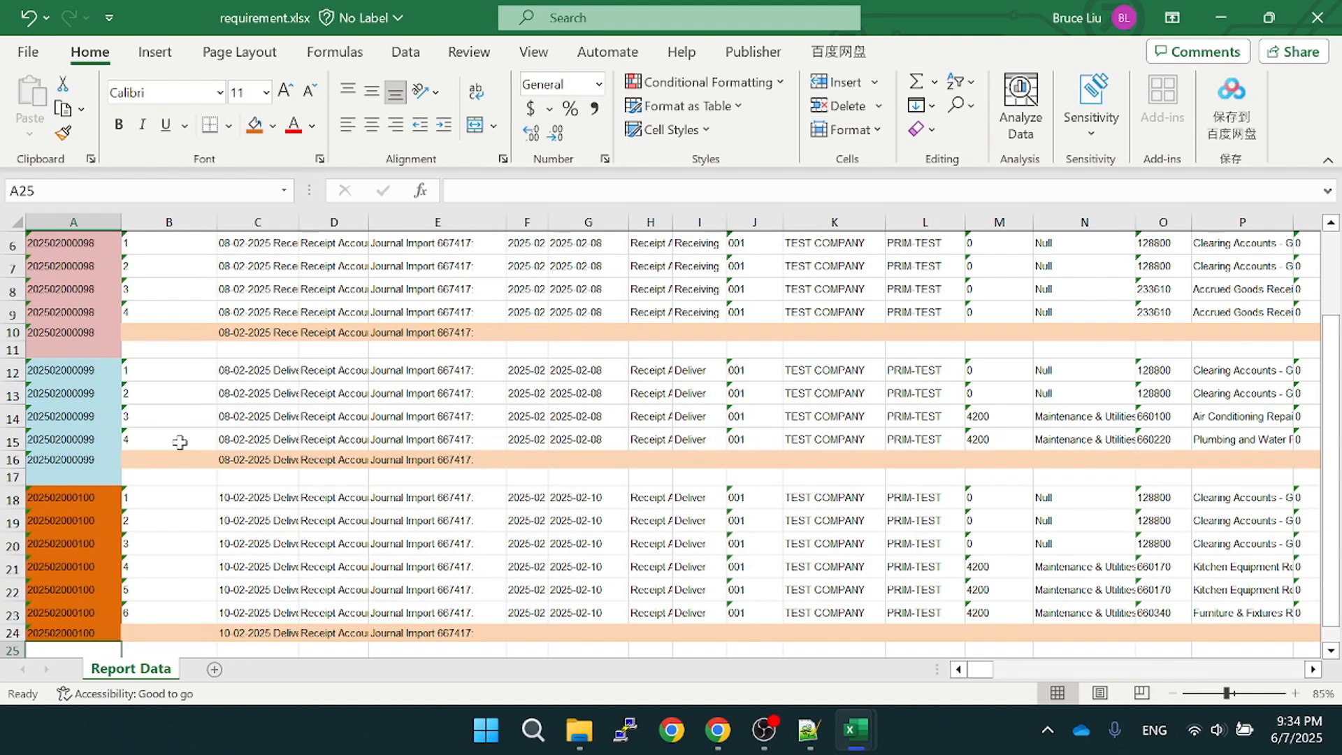
{"action": "scroll", "coordinate": [175, 440], "scroll_direction": "up", "scroll_amount": 2}
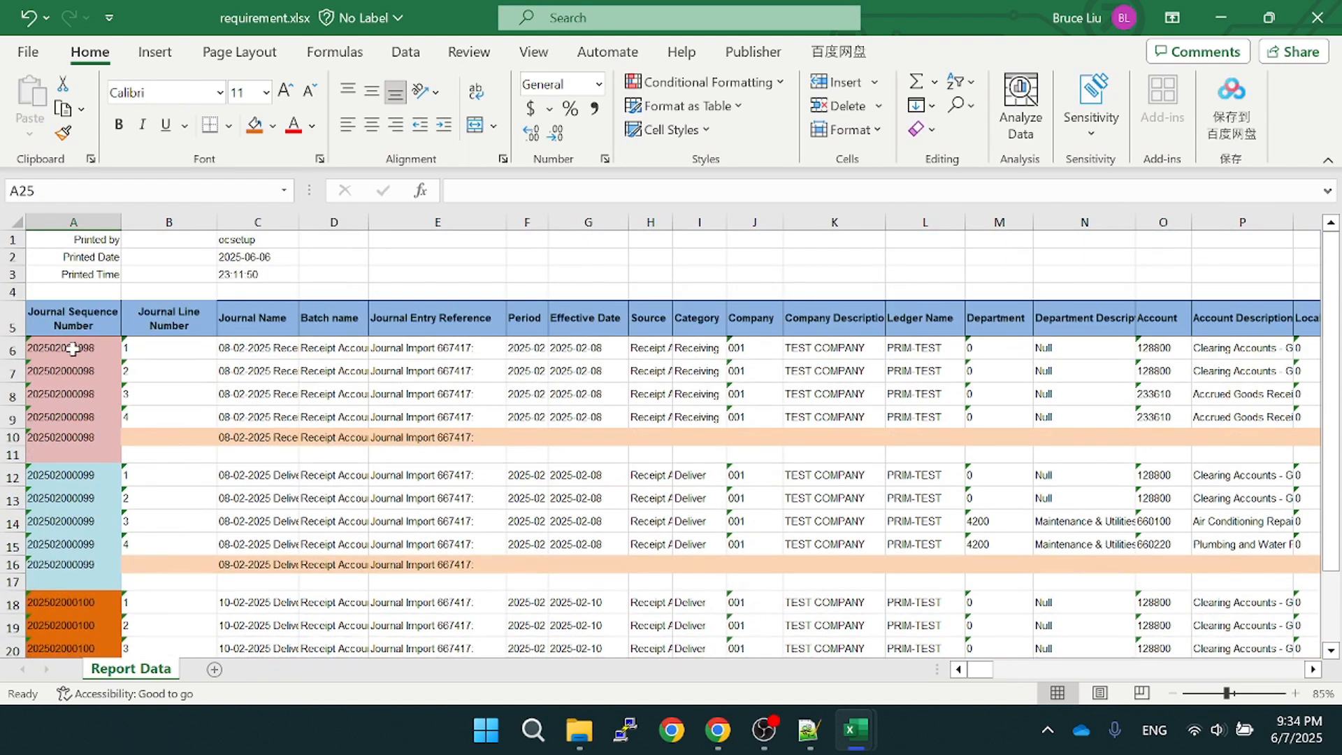
Highlight A6:A11 in requirement.xlsx and compare this group with the XDO_GROUP_?MAIN_GROUP? entry on the XDO_METADATA sheet of layout.xls
{"action": "left_click_drag", "start_coordinate": [72, 345], "coordinate": [97, 447]}
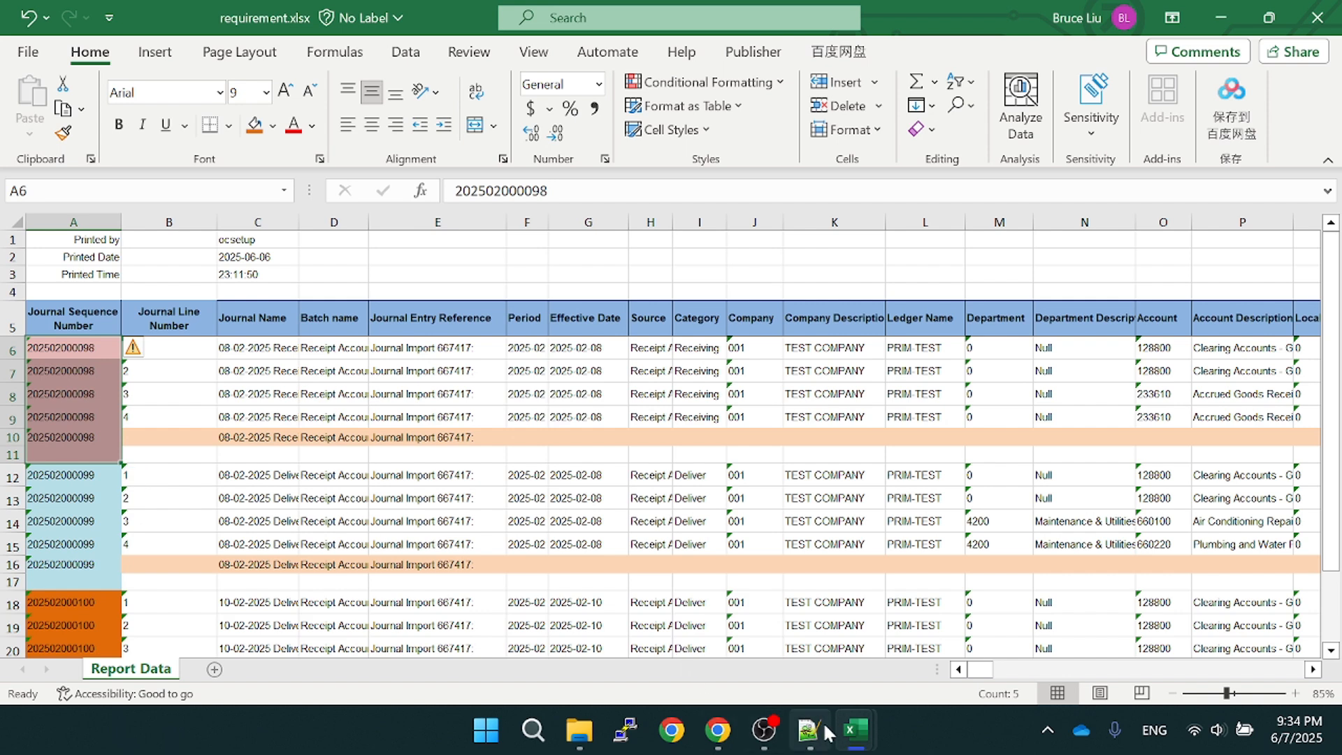
{"action": "left_click", "coordinate": [739, 642]}
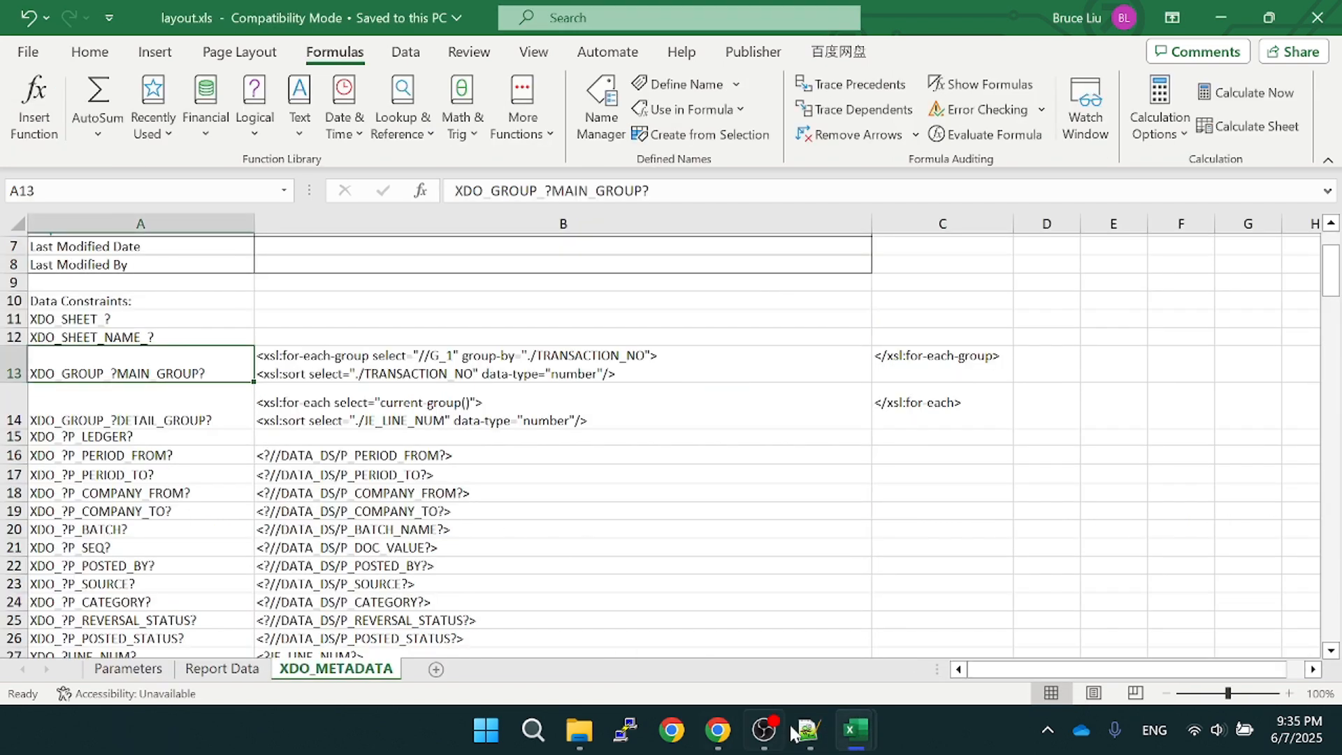
{"action": "mouse_move", "coordinate": [867, 739]}
{"action": "left_click", "coordinate": [758, 638]}
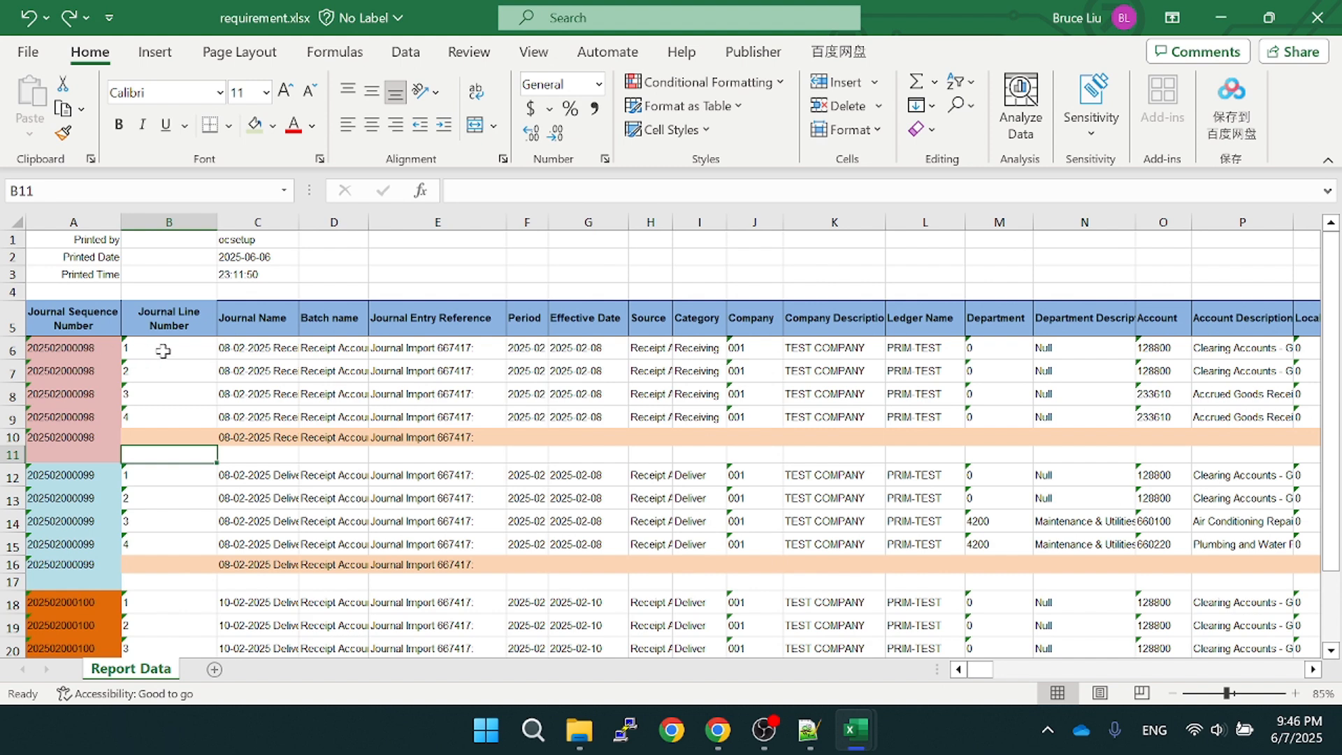
Fill the journal line number cells B6:B9 light green and B12:B15 dark green in requirement.xlsx
{"action": "left_click_drag", "start_coordinate": [162, 351], "coordinate": [165, 416]}
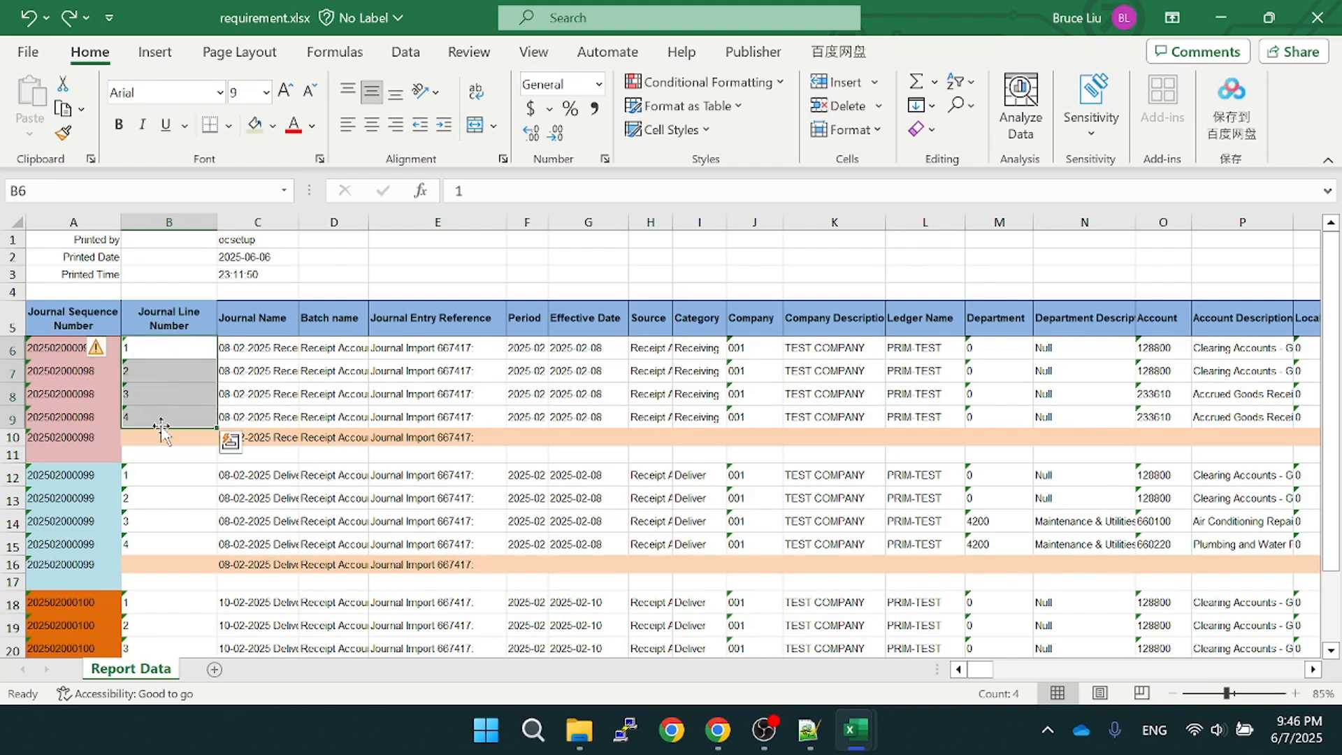
{"action": "left_click", "coordinate": [255, 125]}
{"action": "left_click_drag", "start_coordinate": [156, 476], "coordinate": [158, 545]}
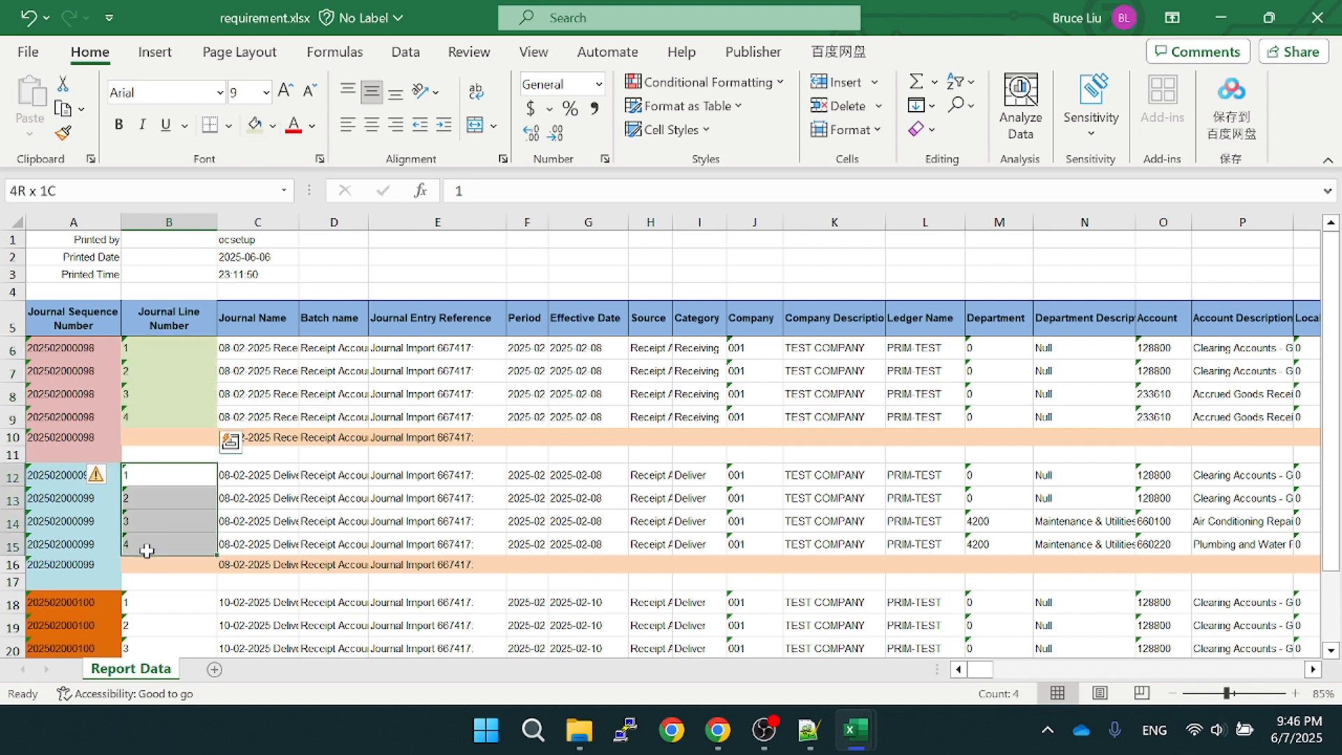
{"action": "left_click", "coordinate": [273, 126]}
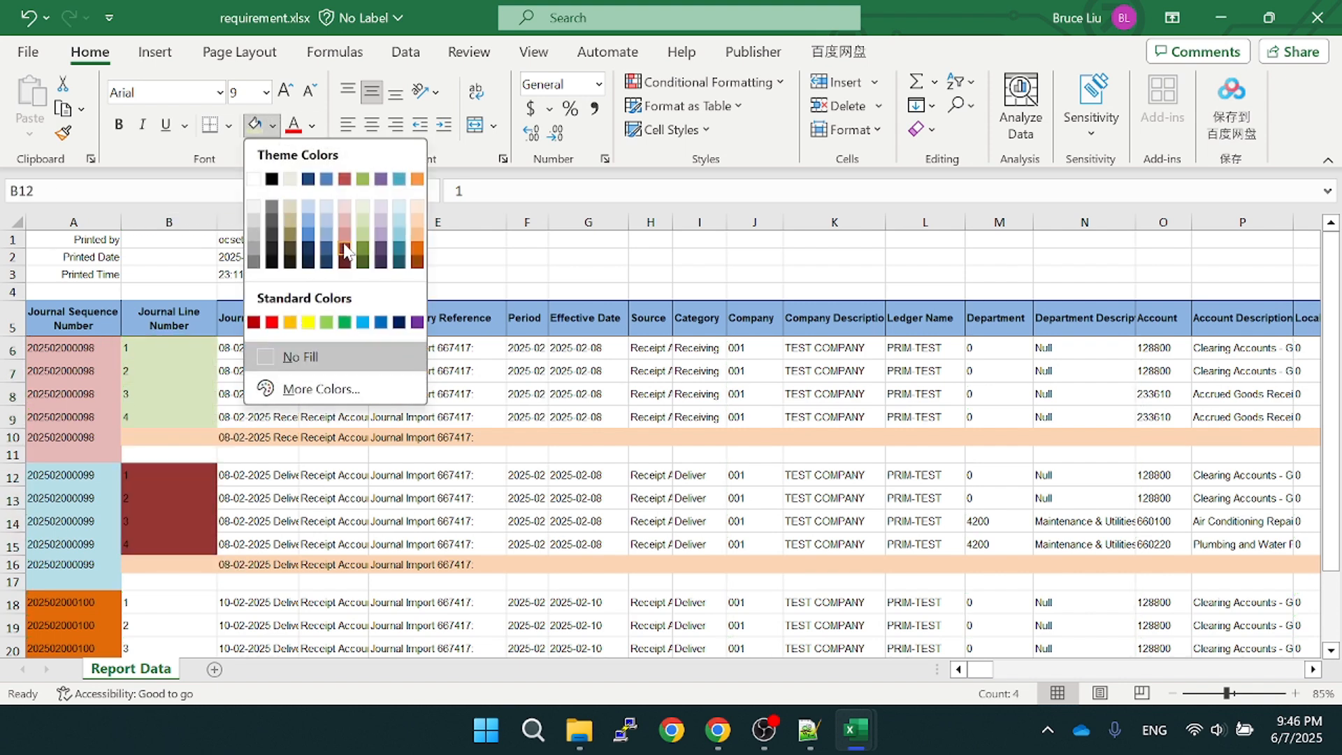
{"action": "left_click", "coordinate": [365, 257]}
Fill the third journal's line number cells B18:B23 light purple
{"action": "scroll", "coordinate": [365, 280], "scroll_direction": "down", "scroll_amount": 2}
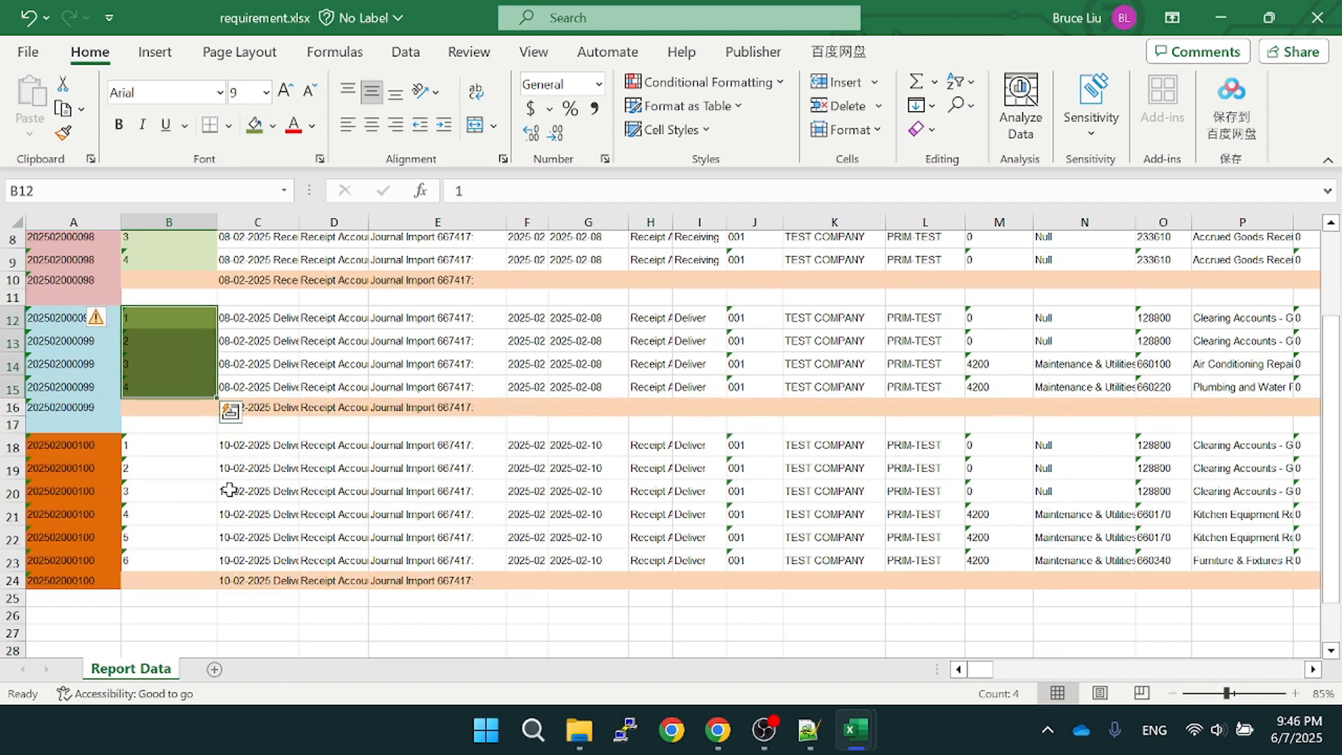
{"action": "left_click_drag", "start_coordinate": [159, 446], "coordinate": [159, 559]}
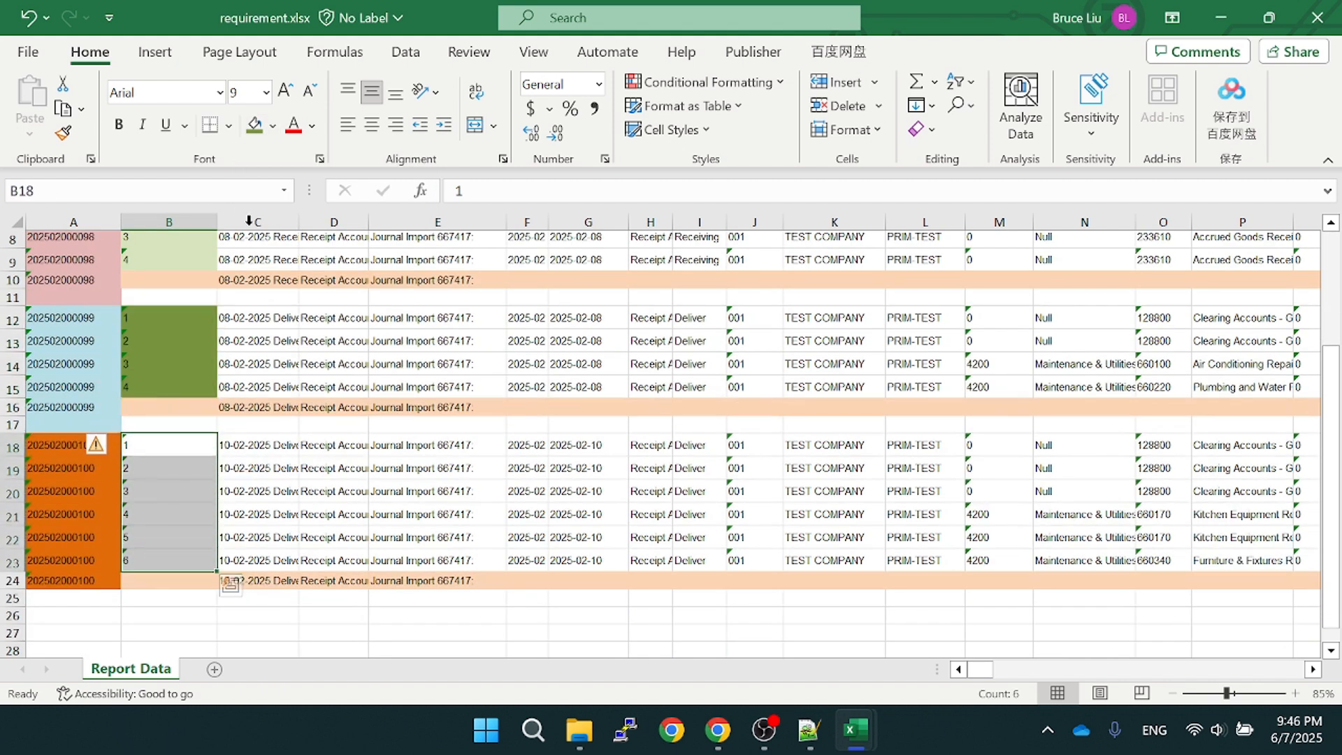
{"action": "left_click", "coordinate": [272, 126]}
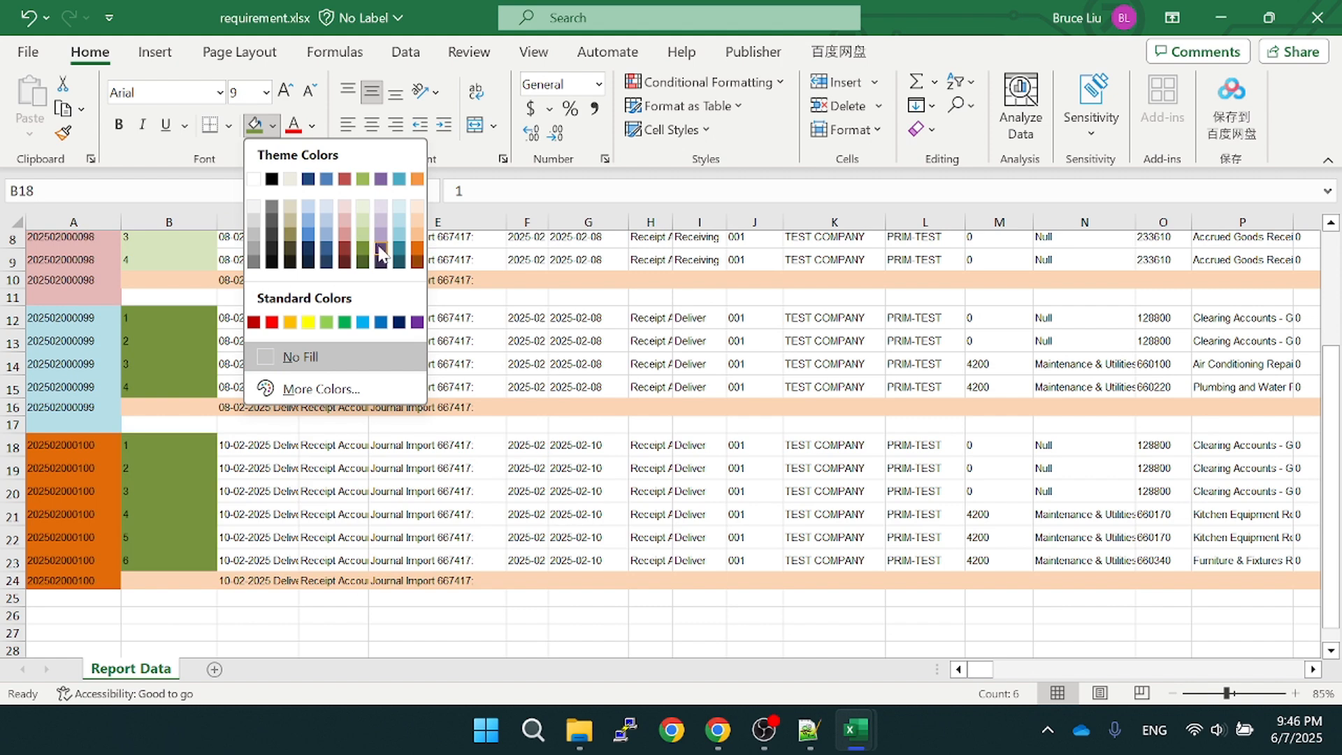
{"action": "left_click", "coordinate": [381, 220]}
{"action": "left_click", "coordinate": [406, 410]}
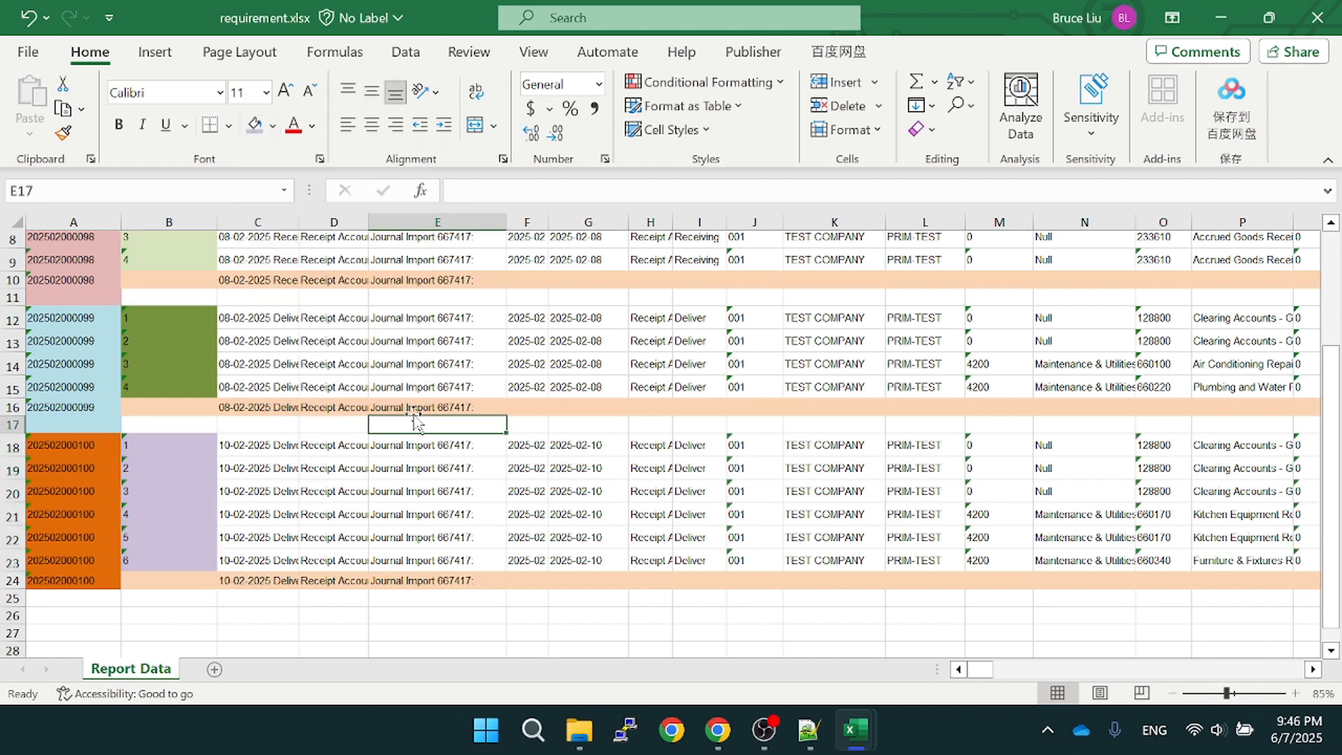
{"action": "scroll", "coordinate": [406, 409], "scroll_direction": "up", "scroll_amount": 2}
{"action": "left_click", "coordinate": [167, 343]}
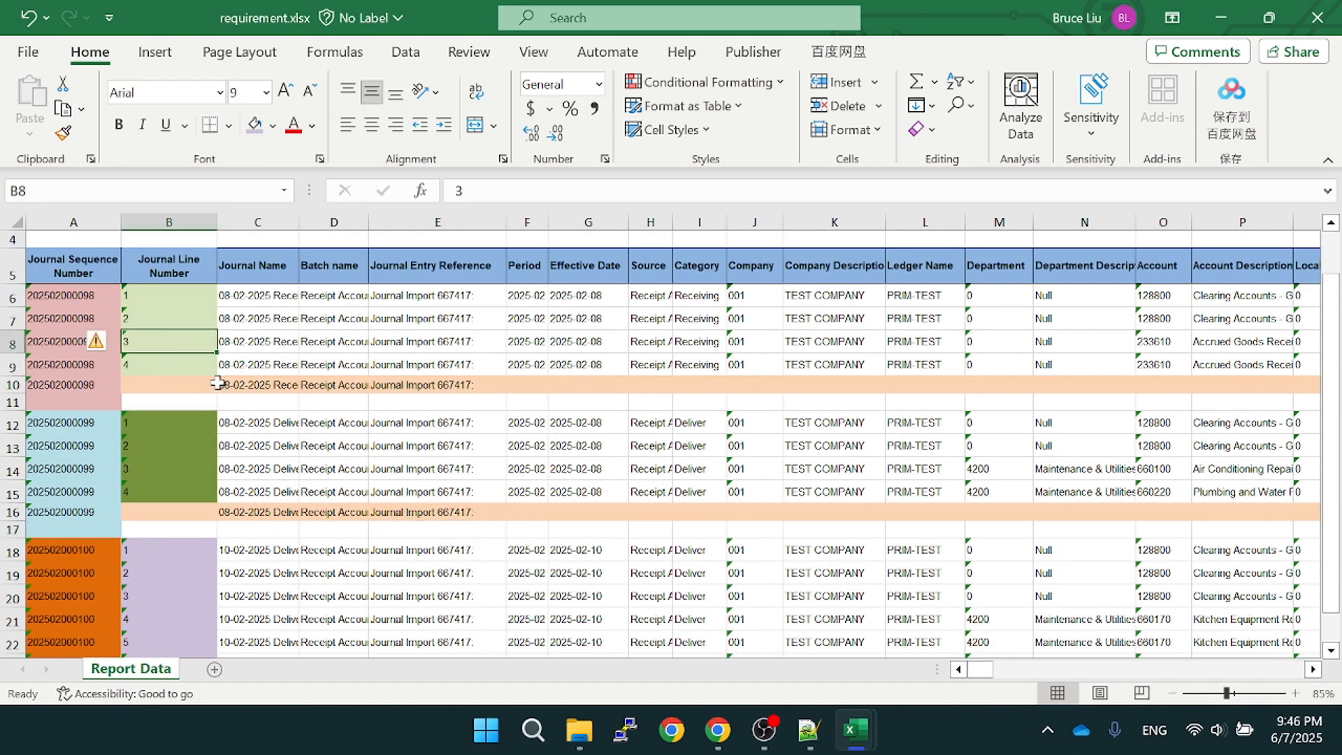
Switch to layout.xls and examine the XDO_GROUP_?DETAIL_GROUP? entry and its current-group() expression in row 14
{"action": "mouse_move", "coordinate": [861, 744]}
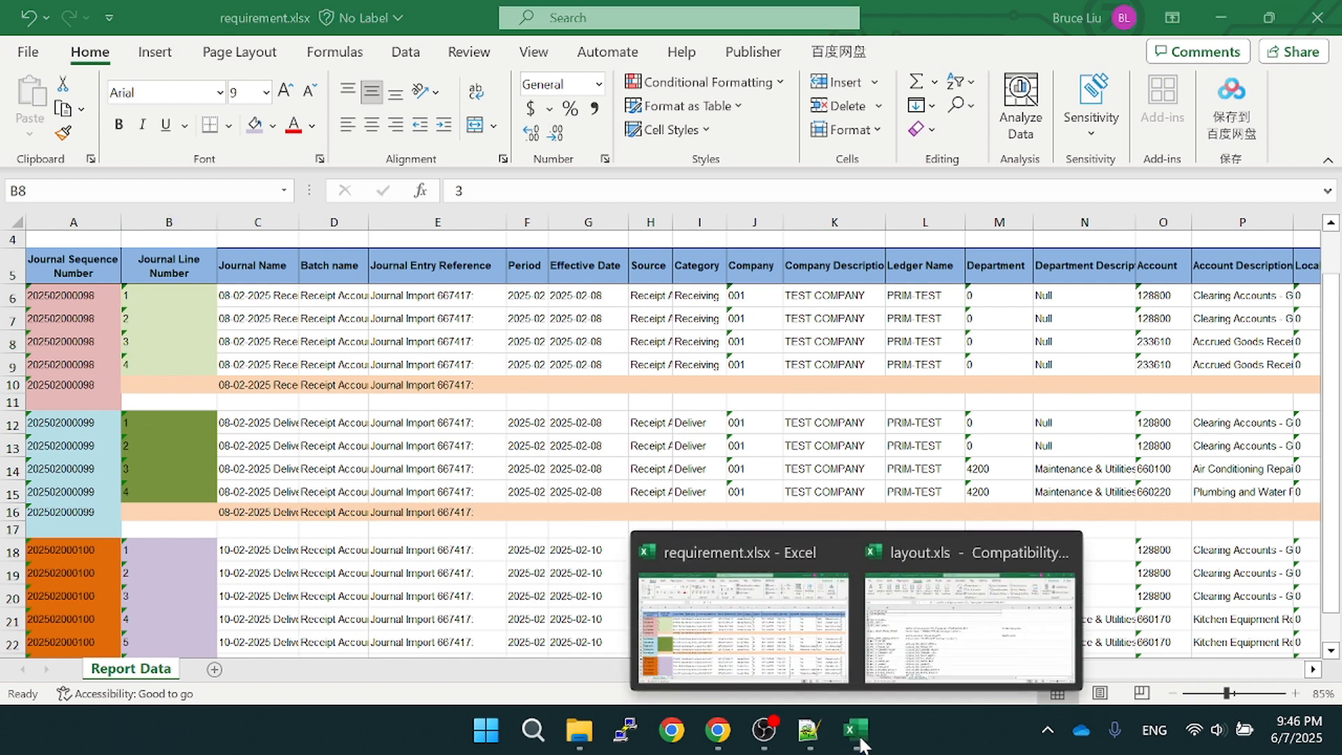
{"action": "left_click", "coordinate": [887, 620]}
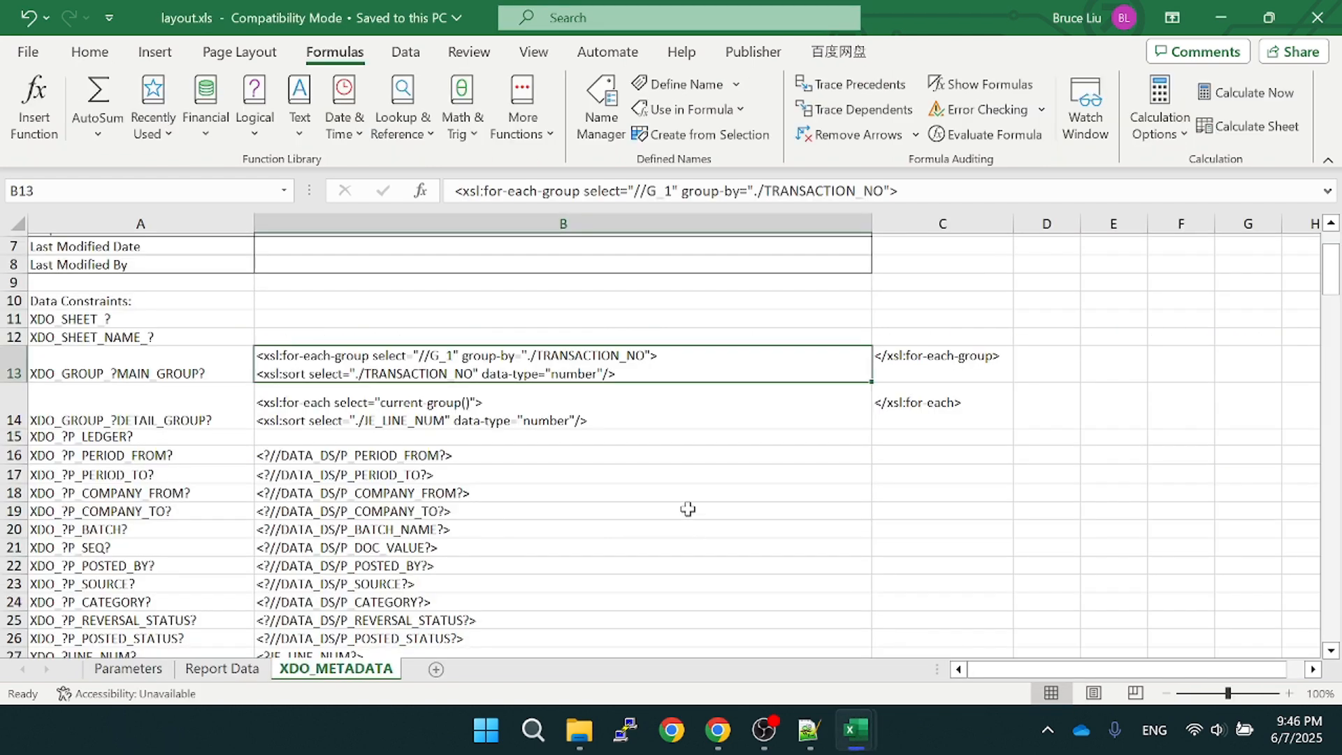
{"action": "left_click", "coordinate": [146, 418]}
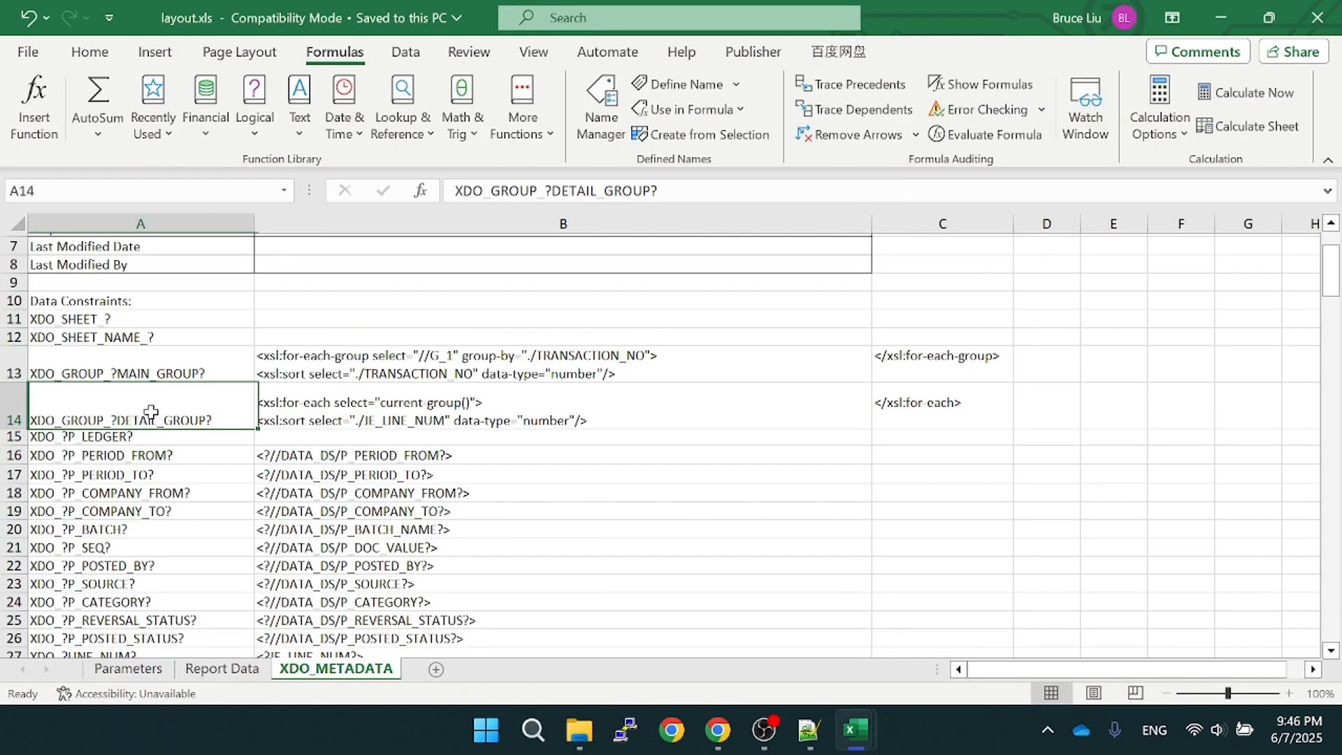
{"action": "left_click", "coordinate": [632, 418]}
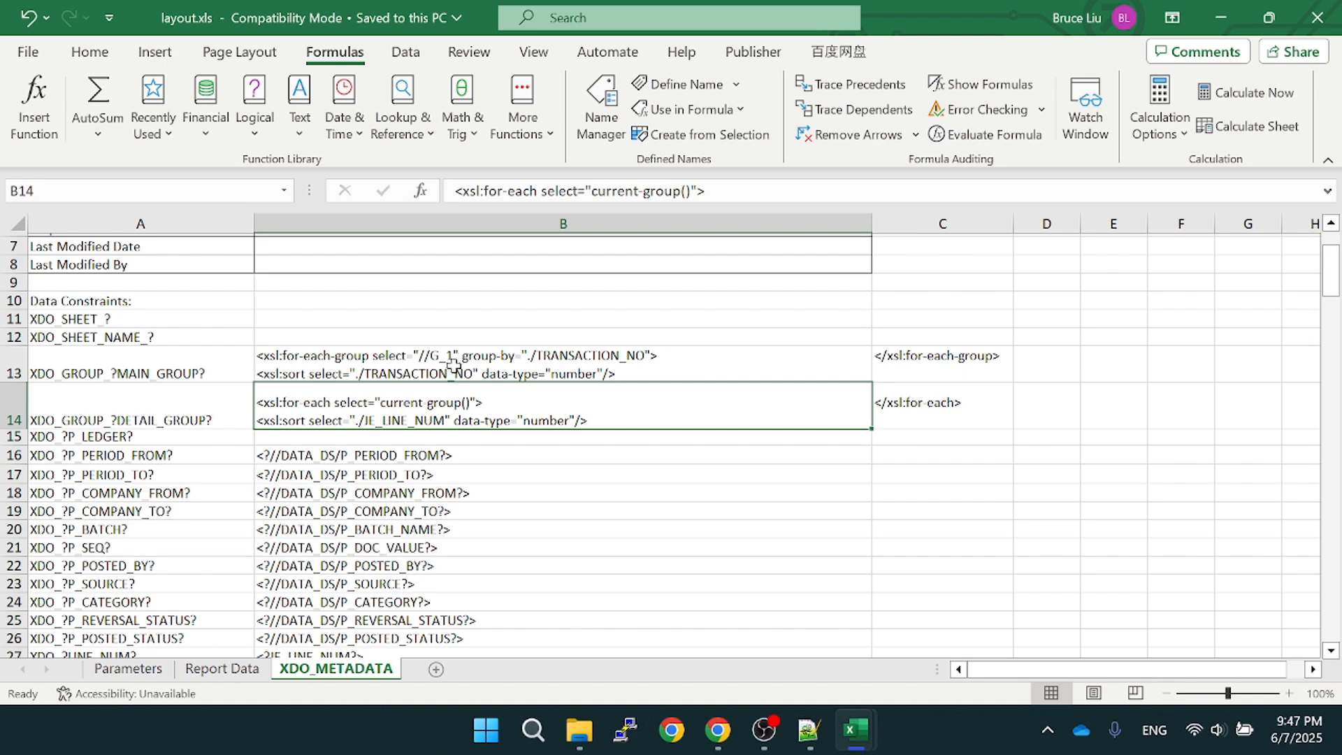
Switch to sample.xml in Notepad++, collapse the G_2 element and examine the repeating G_1 elements by folding and unfolding the first few
{"action": "left_click", "coordinate": [808, 730]}
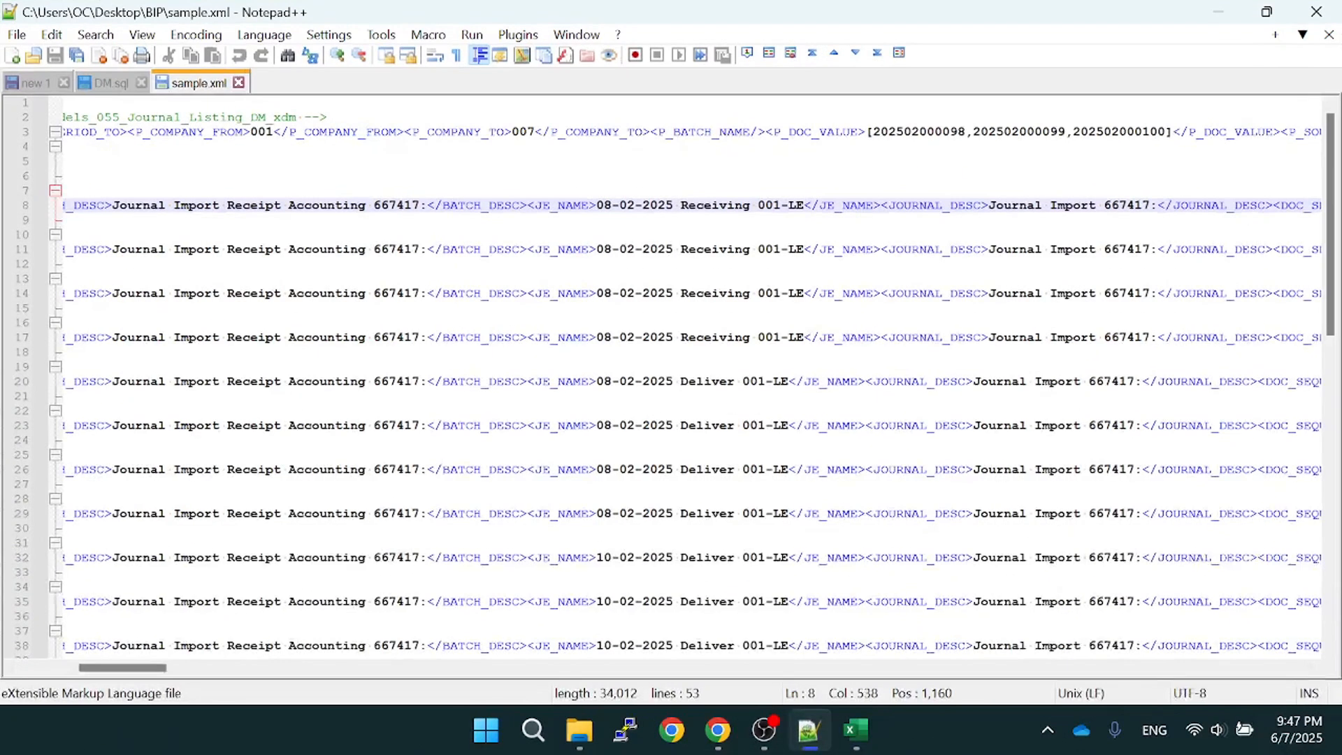
{"action": "left_click_drag", "start_coordinate": [155, 668], "coordinate": [59, 660]}
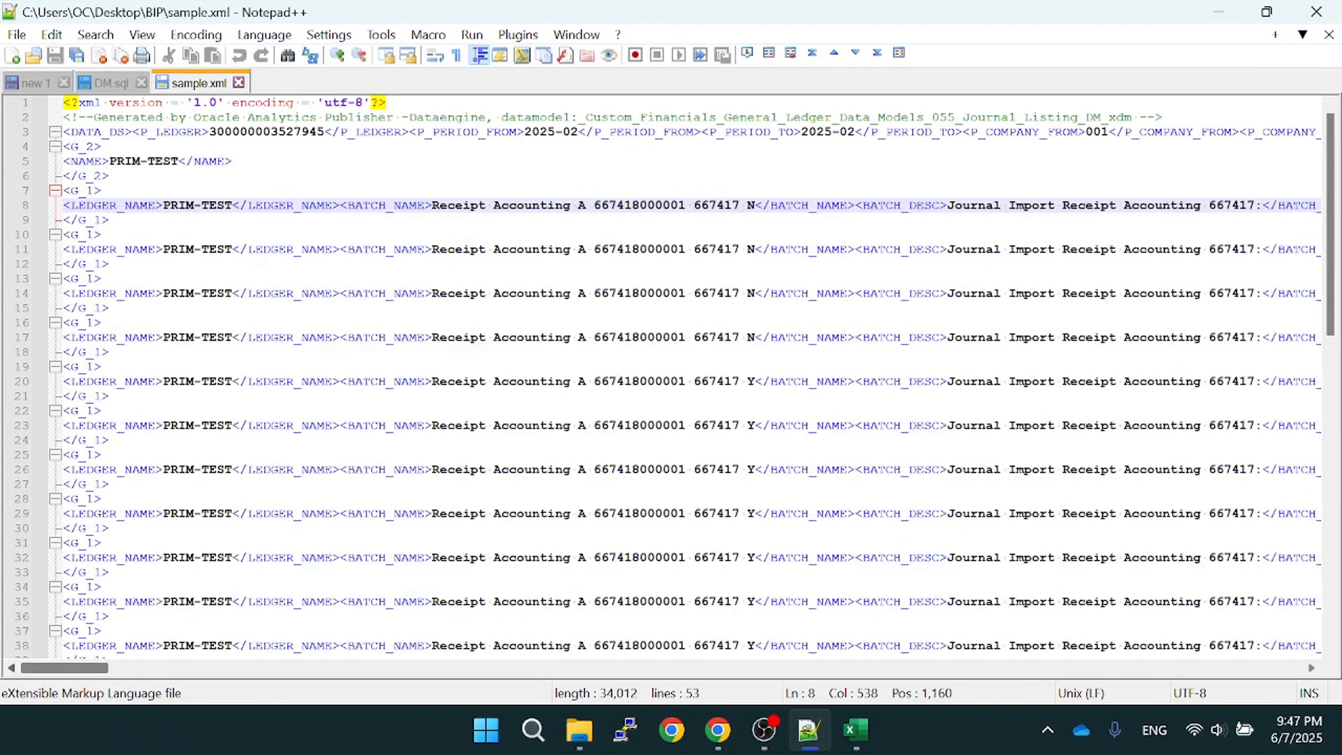
{"action": "left_click", "coordinate": [55, 191]}
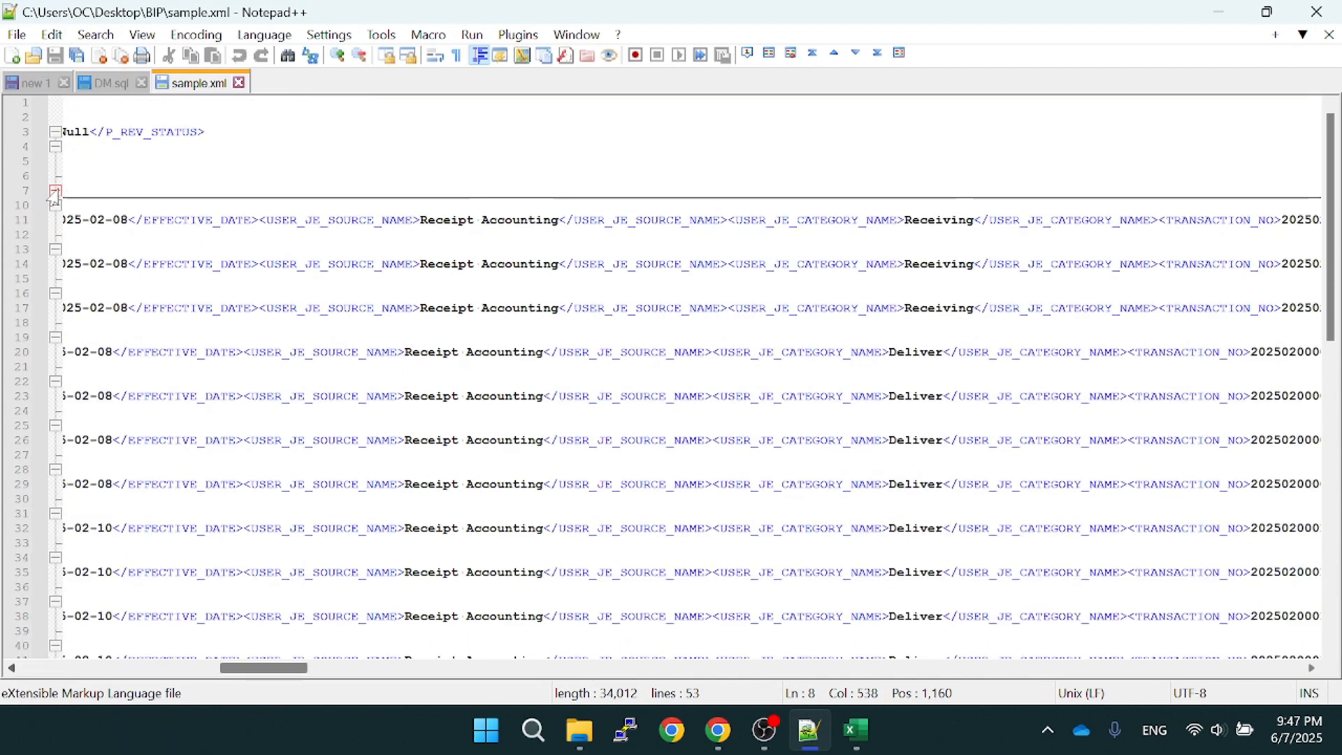
{"action": "left_click", "coordinate": [55, 147]}
{"action": "left_click_drag", "start_coordinate": [245, 667], "coordinate": [46, 667]}
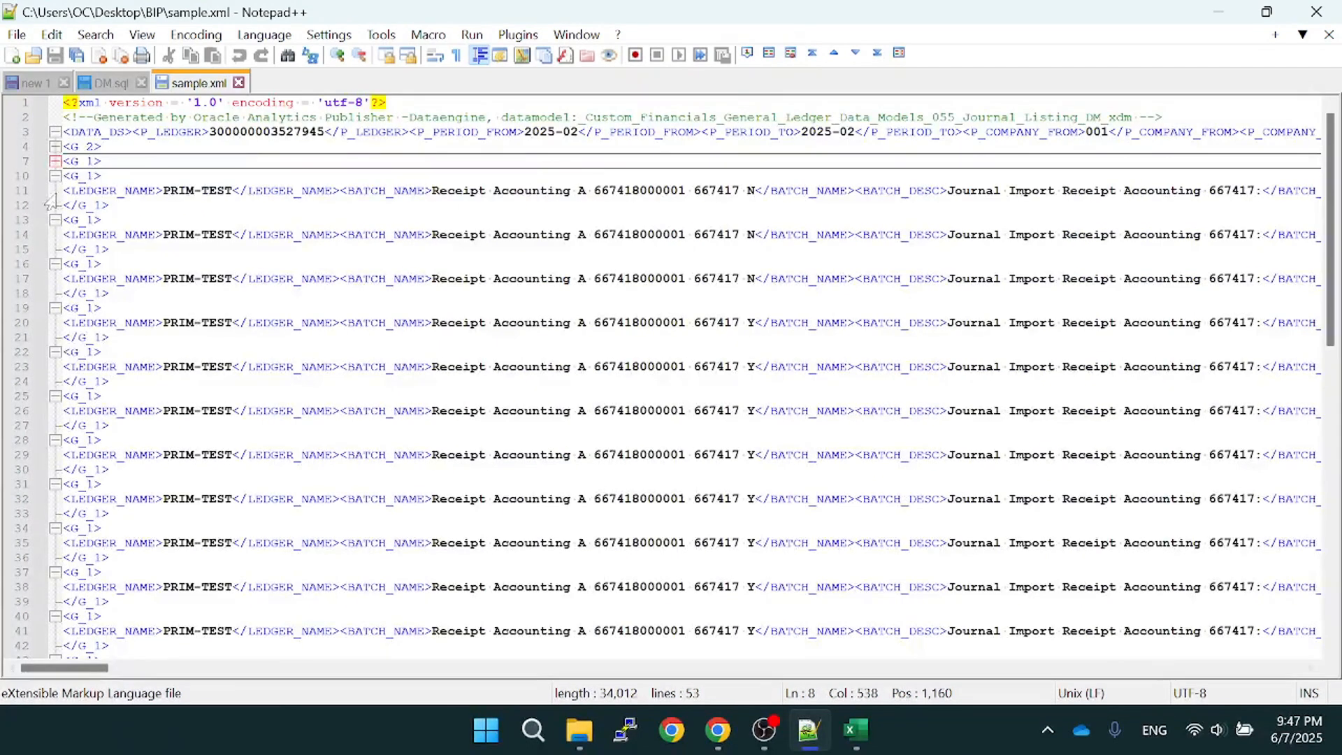
{"action": "left_click", "coordinate": [55, 219]}
{"action": "left_click", "coordinate": [53, 181]}
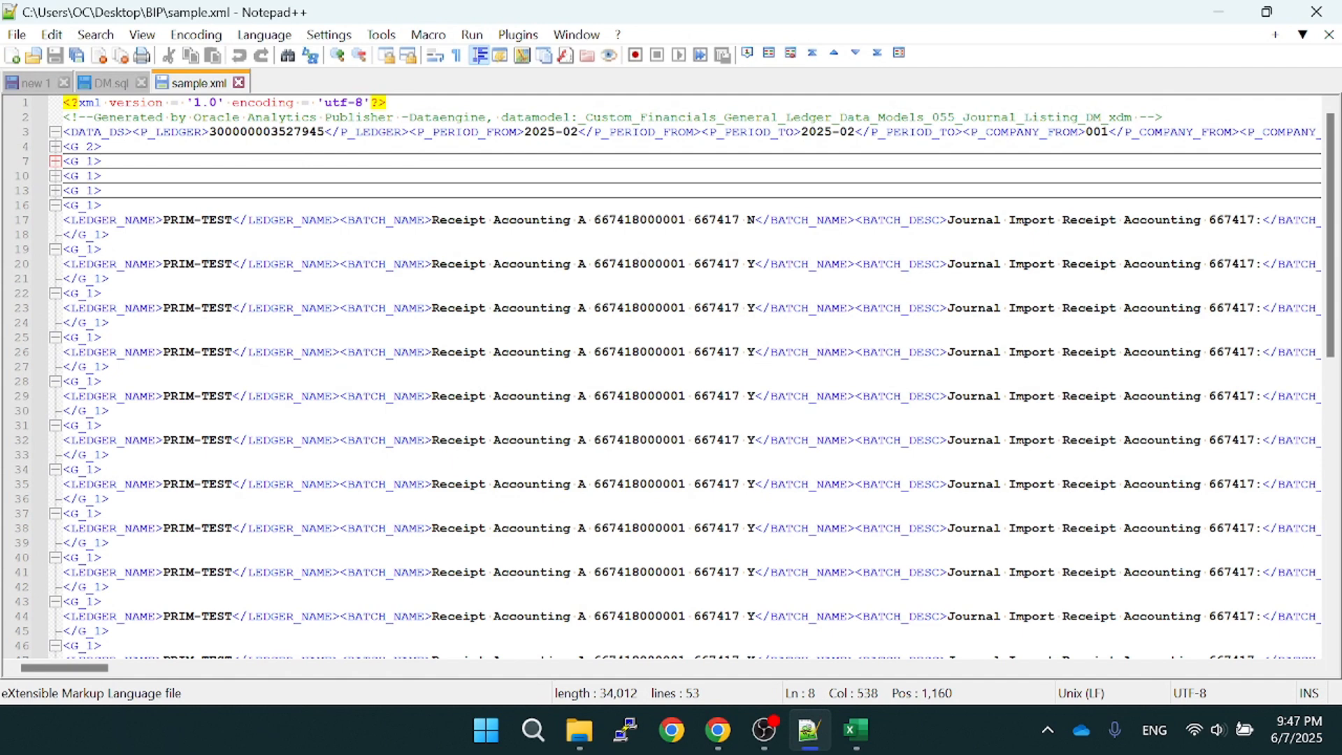
{"action": "left_click", "coordinate": [55, 162]}
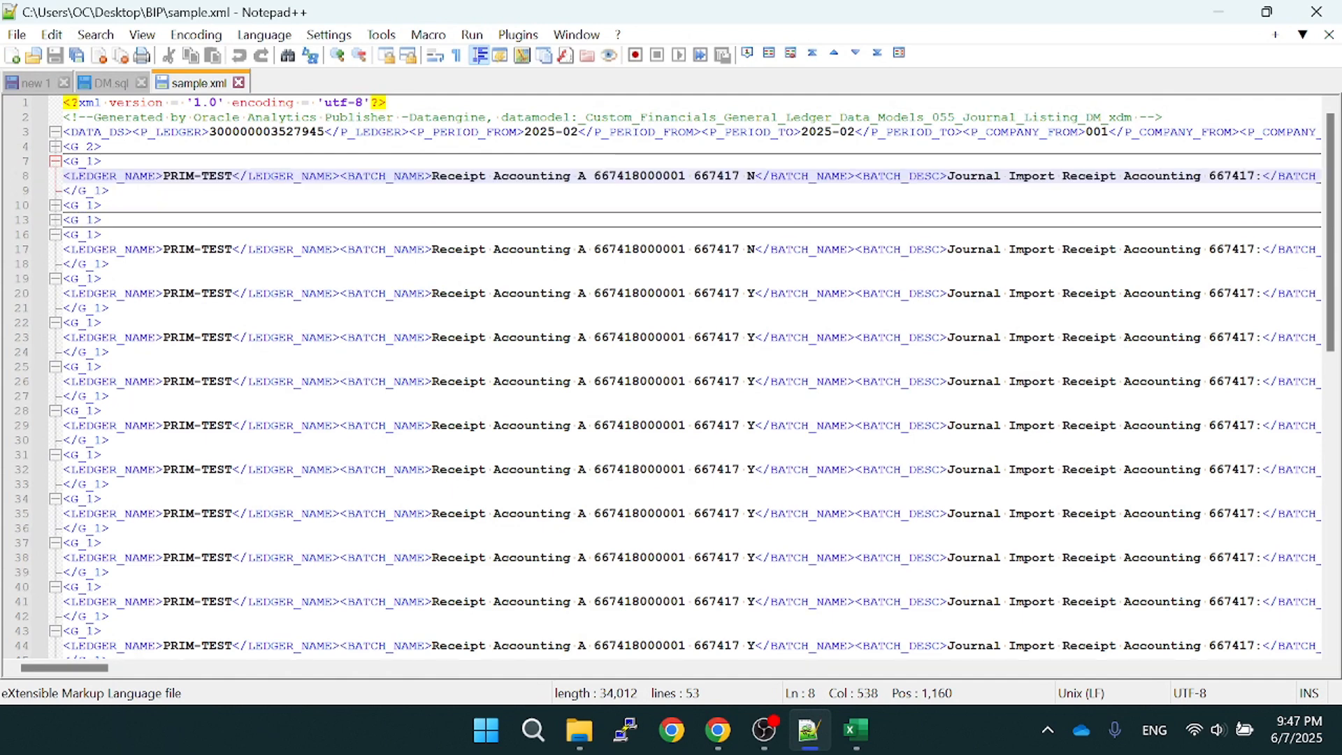
{"action": "left_click", "coordinate": [56, 206]}
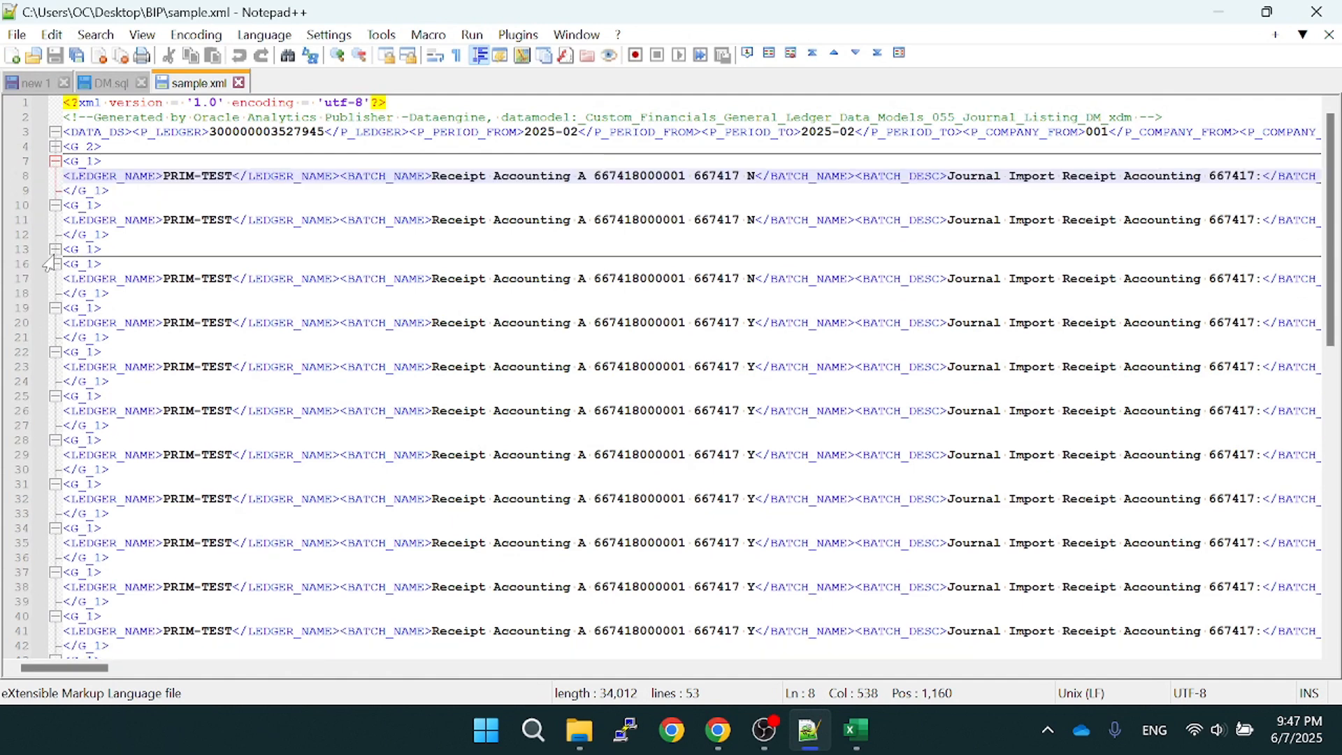
{"action": "left_click", "coordinate": [55, 249]}
{"action": "scroll", "coordinate": [671, 378], "scroll_direction": "down", "scroll_amount": 3}
{"action": "scroll", "coordinate": [671, 378], "scroll_direction": "up", "scroll_amount": 3}
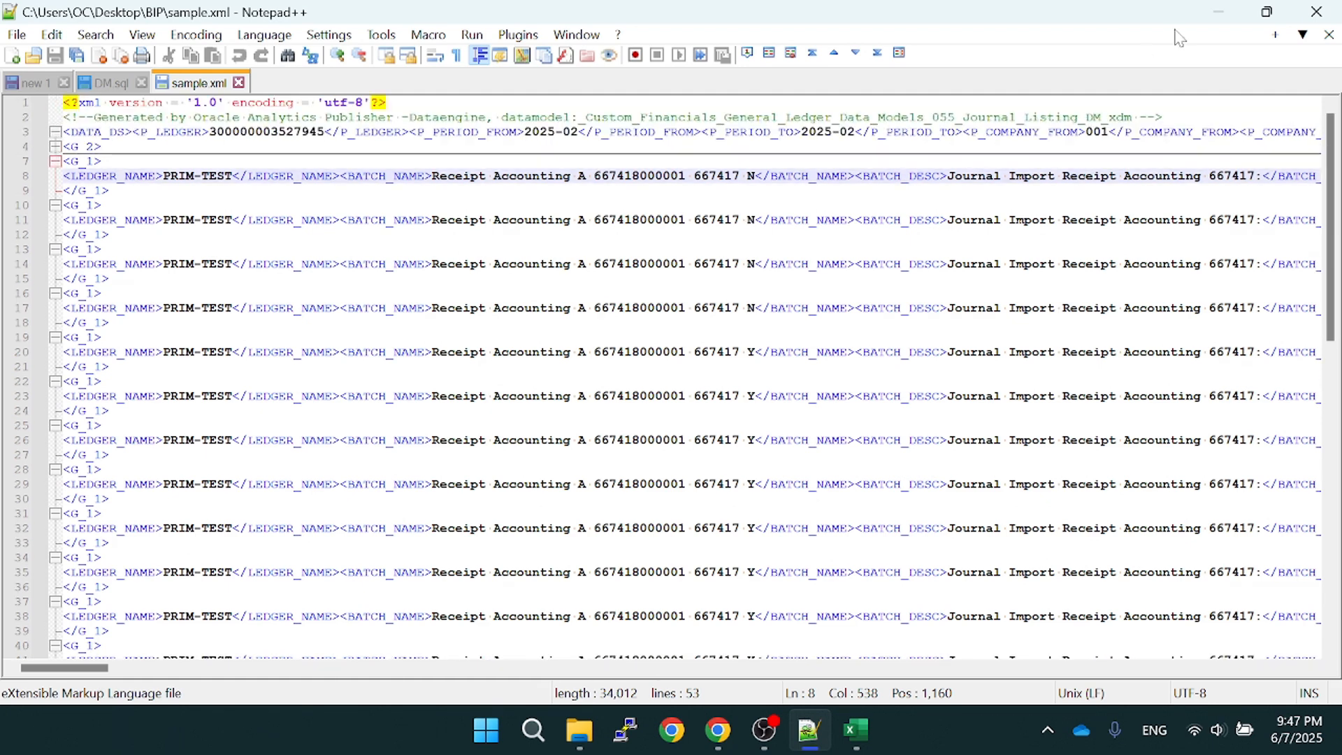
Search sample.xml in Notepad++ for transaction_no and examine the TRANSACTION_NO and JE_LINE_NUM values across the repeating G_1 elements
{"action": "left_click", "coordinate": [1218, 14]}
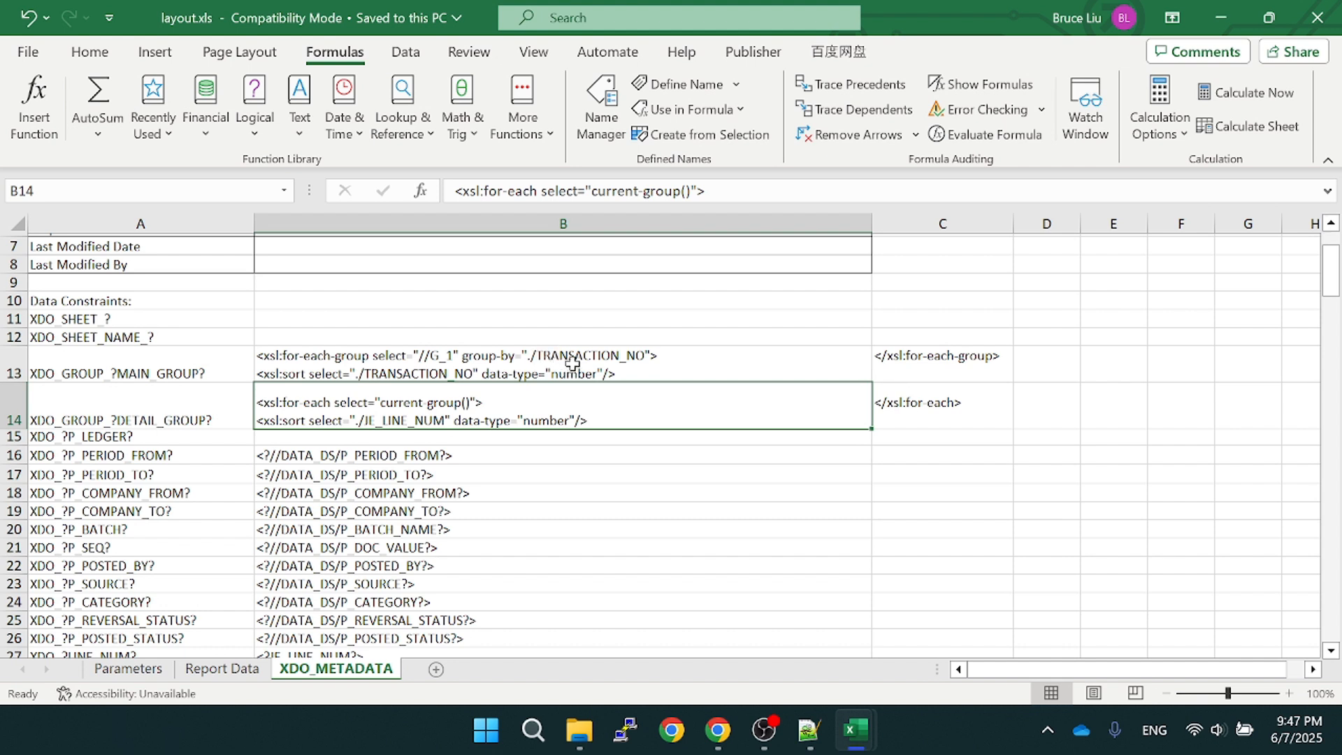
{"action": "left_click", "coordinate": [808, 730]}
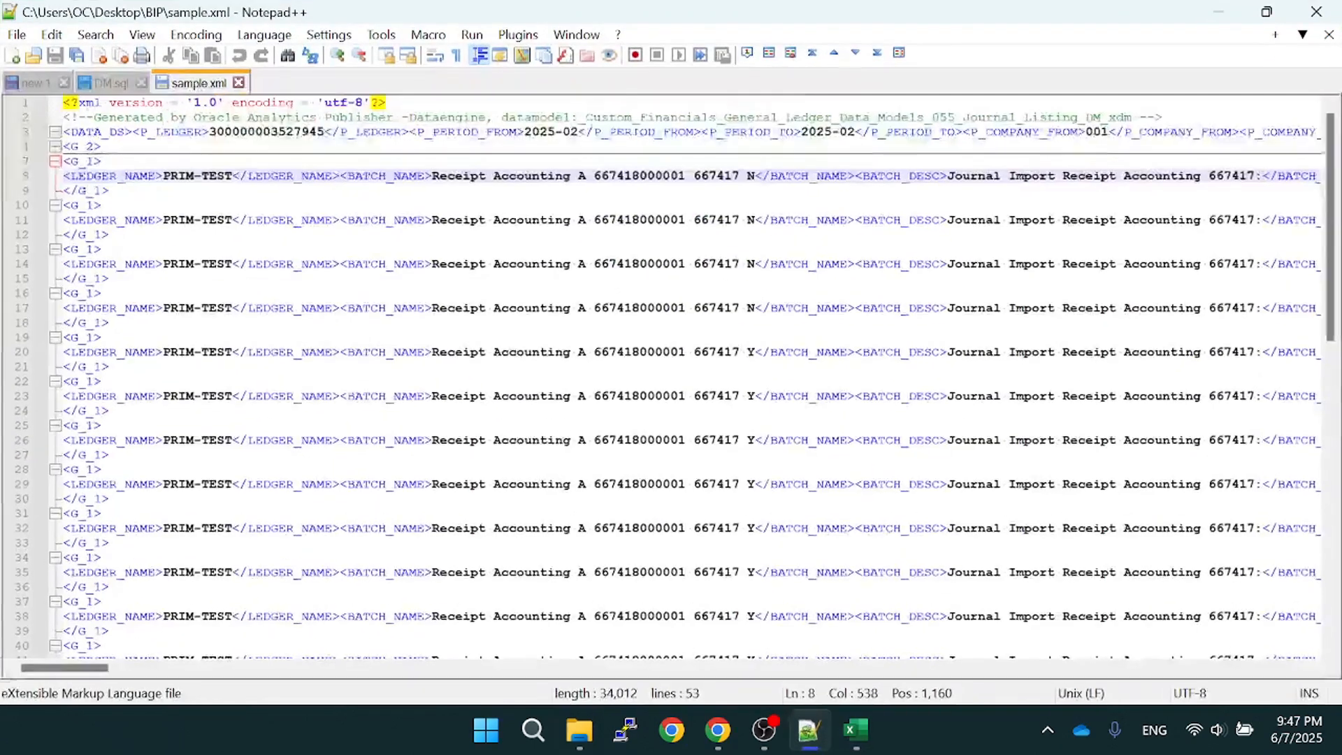
{"action": "left_click", "coordinate": [532, 176]}
{"action": "key", "text": "ctrl+f"}
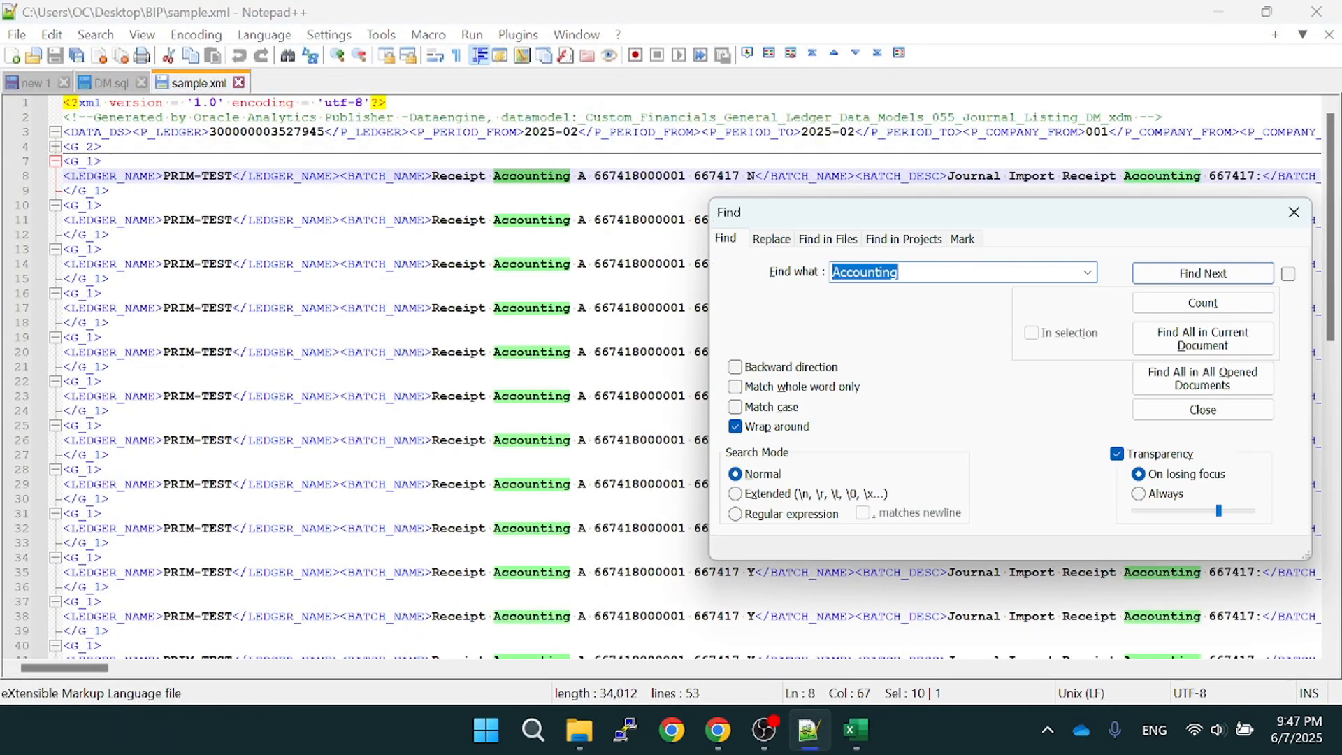
{"action": "type", "text": "transaction_no"}
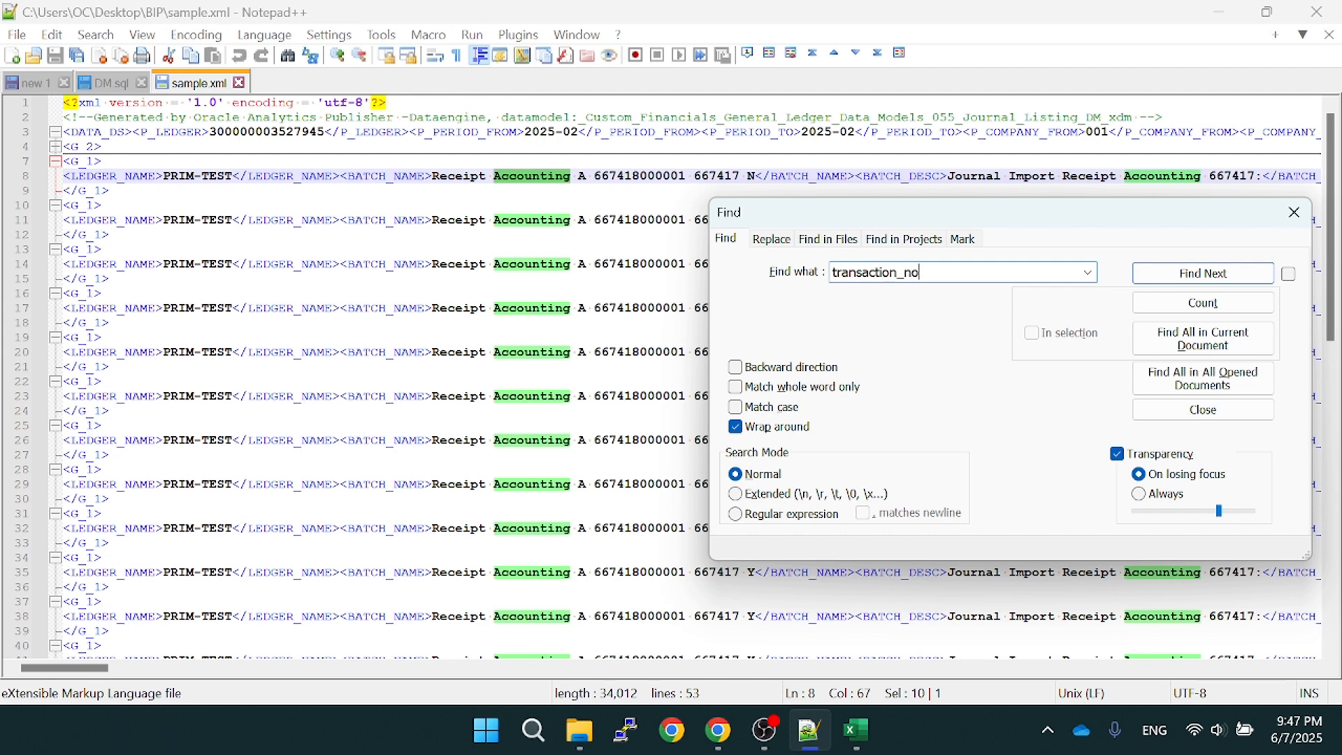
{"action": "key", "text": "Return"}
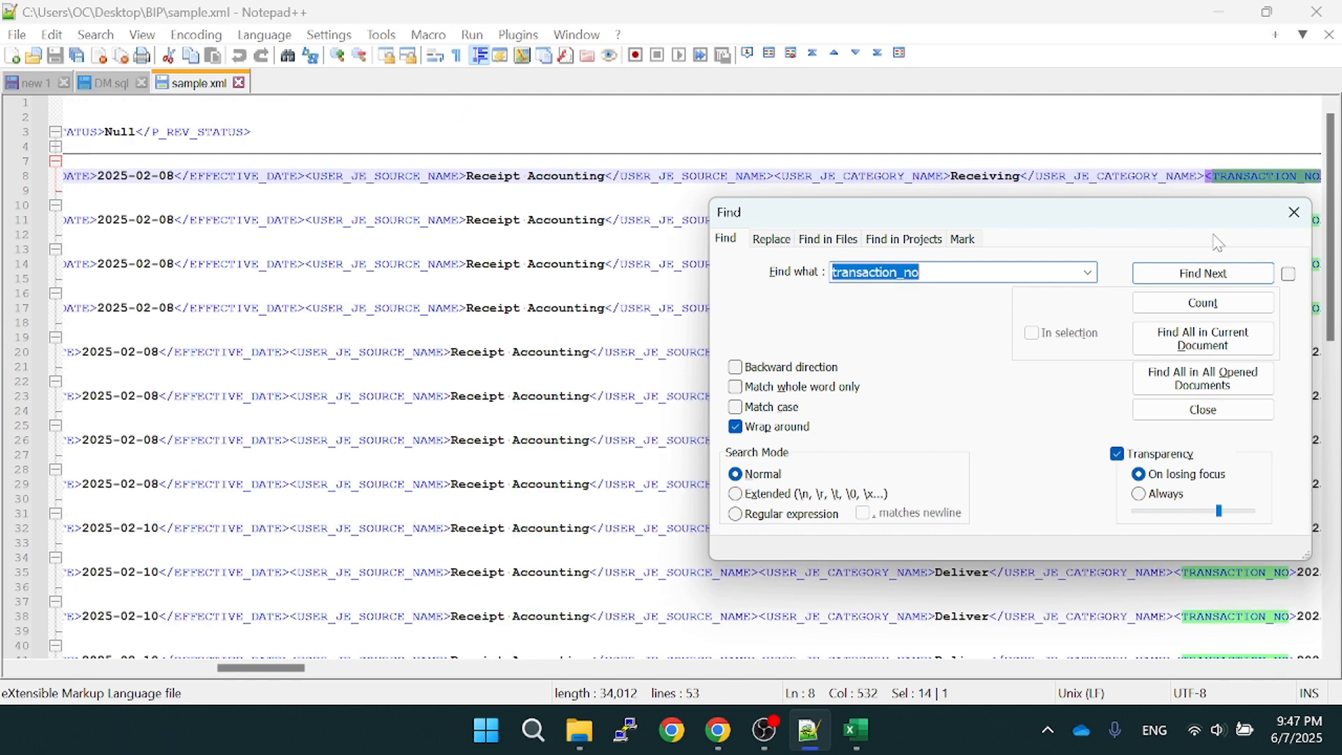
{"action": "left_click", "coordinate": [1294, 212]}
{"action": "left_click_drag", "start_coordinate": [275, 668], "coordinate": [352, 675]}
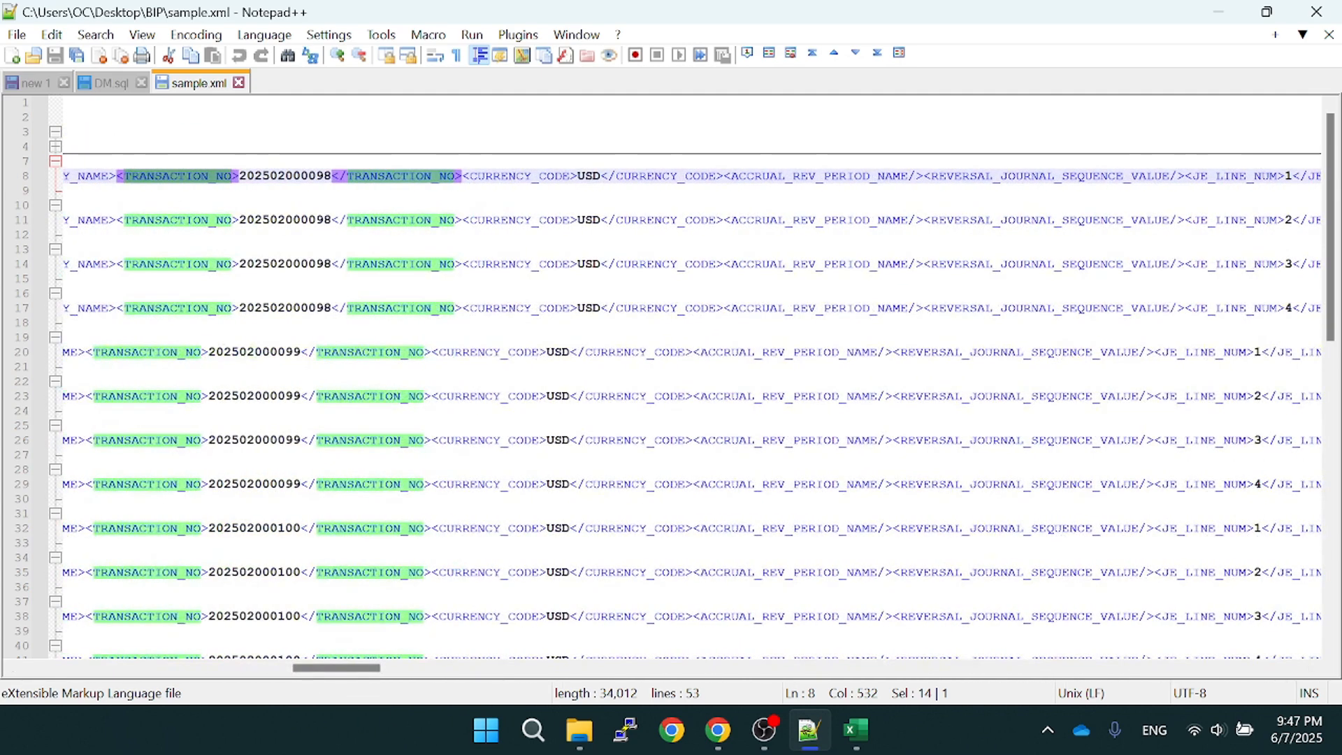
{"action": "left_click", "coordinate": [169, 175]}
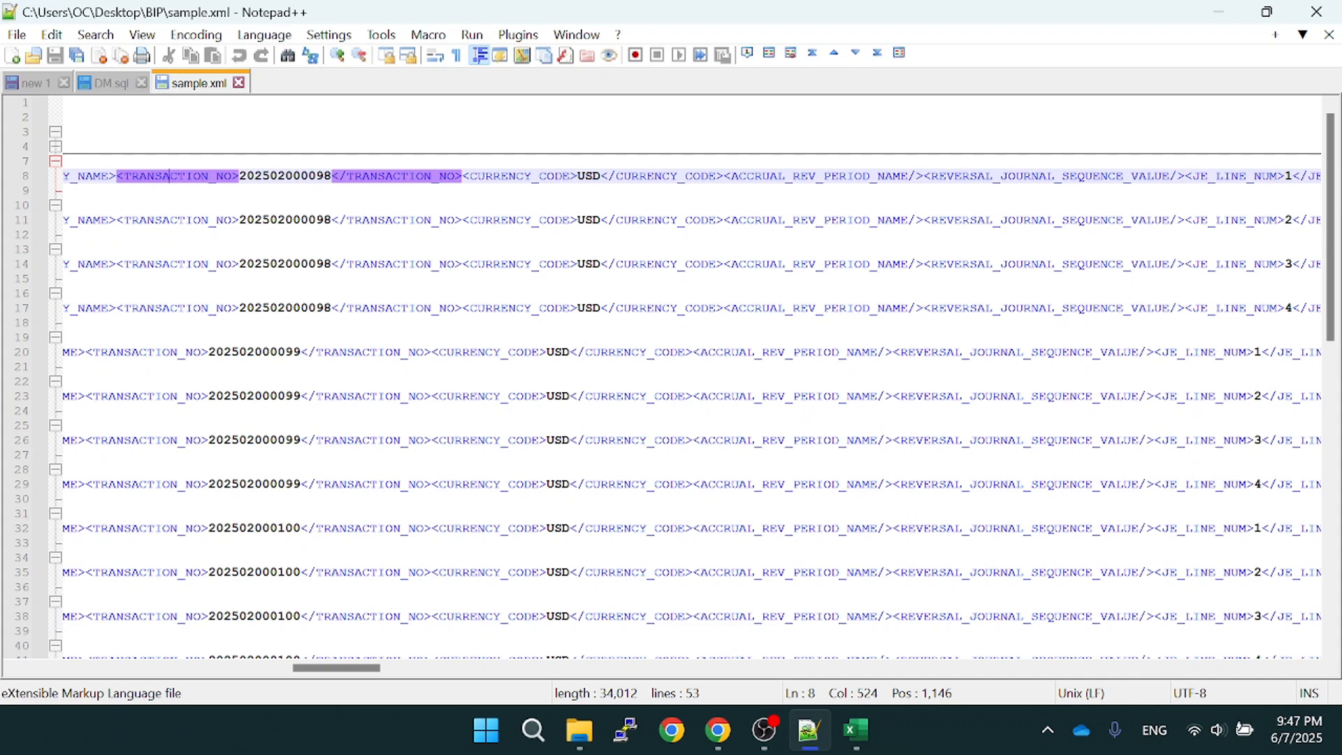
{"action": "left_click_drag", "start_coordinate": [335, 669], "coordinate": [323, 669]}
Switch to layout.xls in Excel and examine the XDO_GROUP_?MAIN_GROUP? row's for-each-group expression, sort and closing tag
{"action": "left_click", "coordinate": [866, 727]}
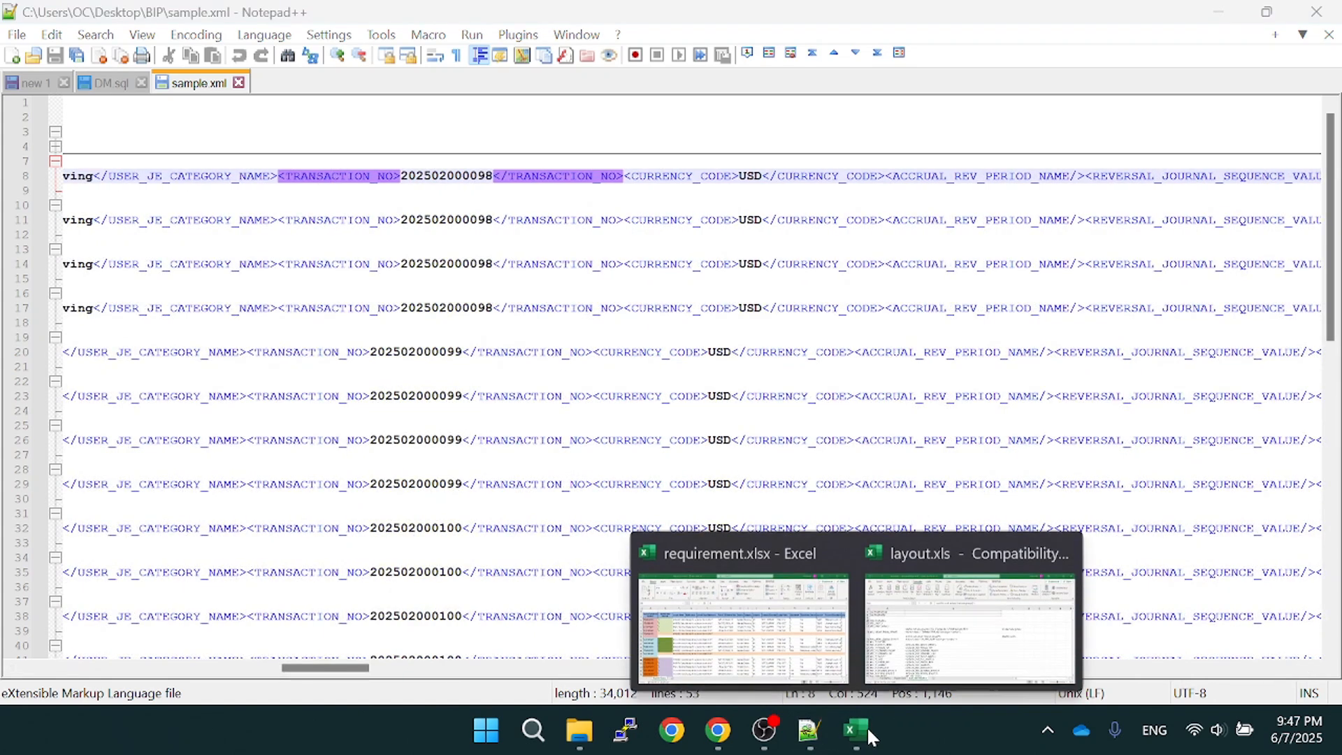
{"action": "left_click", "coordinate": [969, 622]}
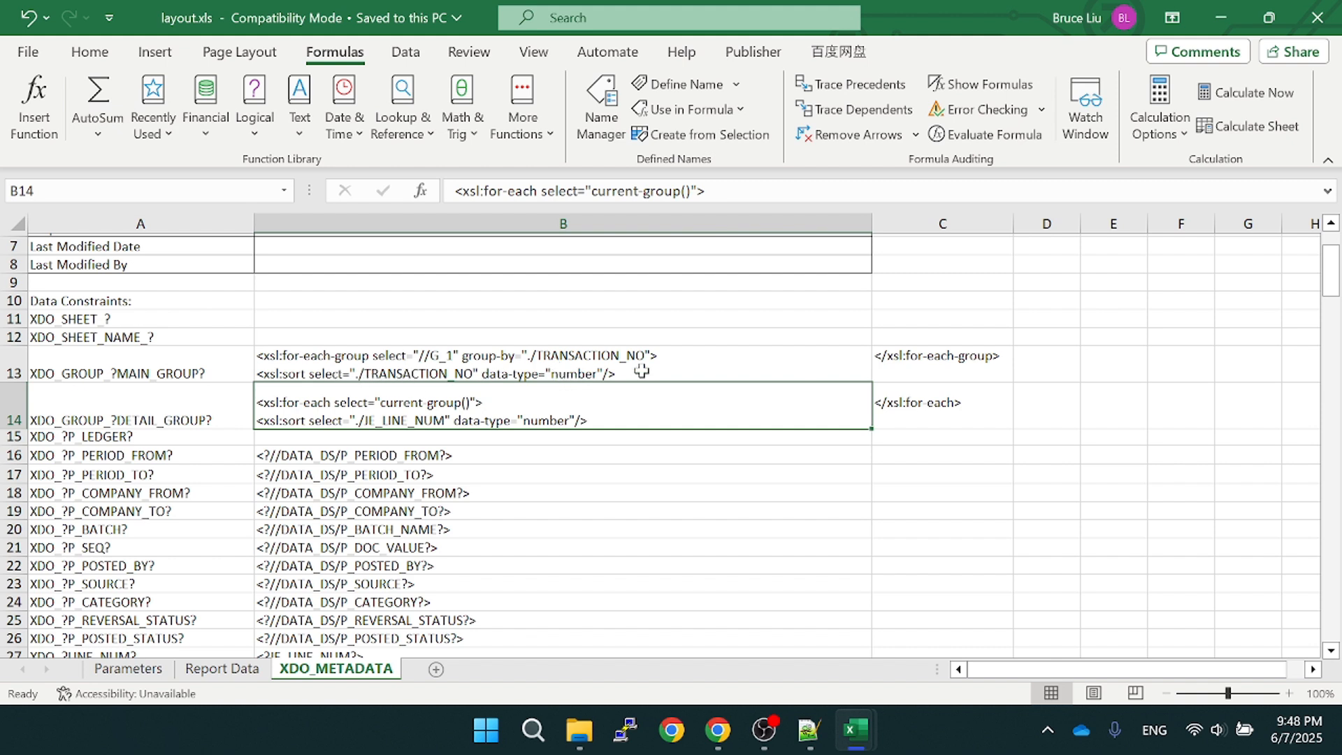
{"action": "left_click", "coordinate": [897, 362]}
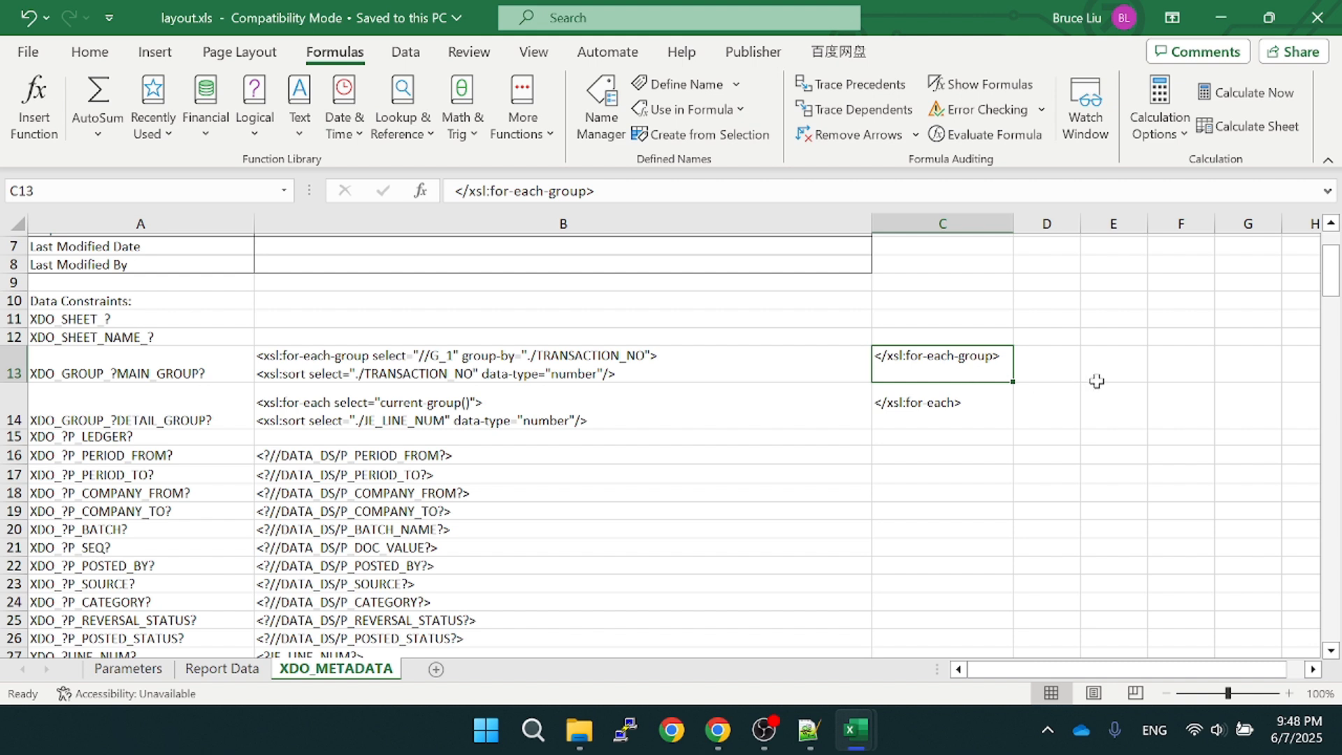
{"action": "left_click", "coordinate": [1064, 366]}
{"action": "left_click_drag", "start_coordinate": [88, 376], "coordinate": [971, 360]}
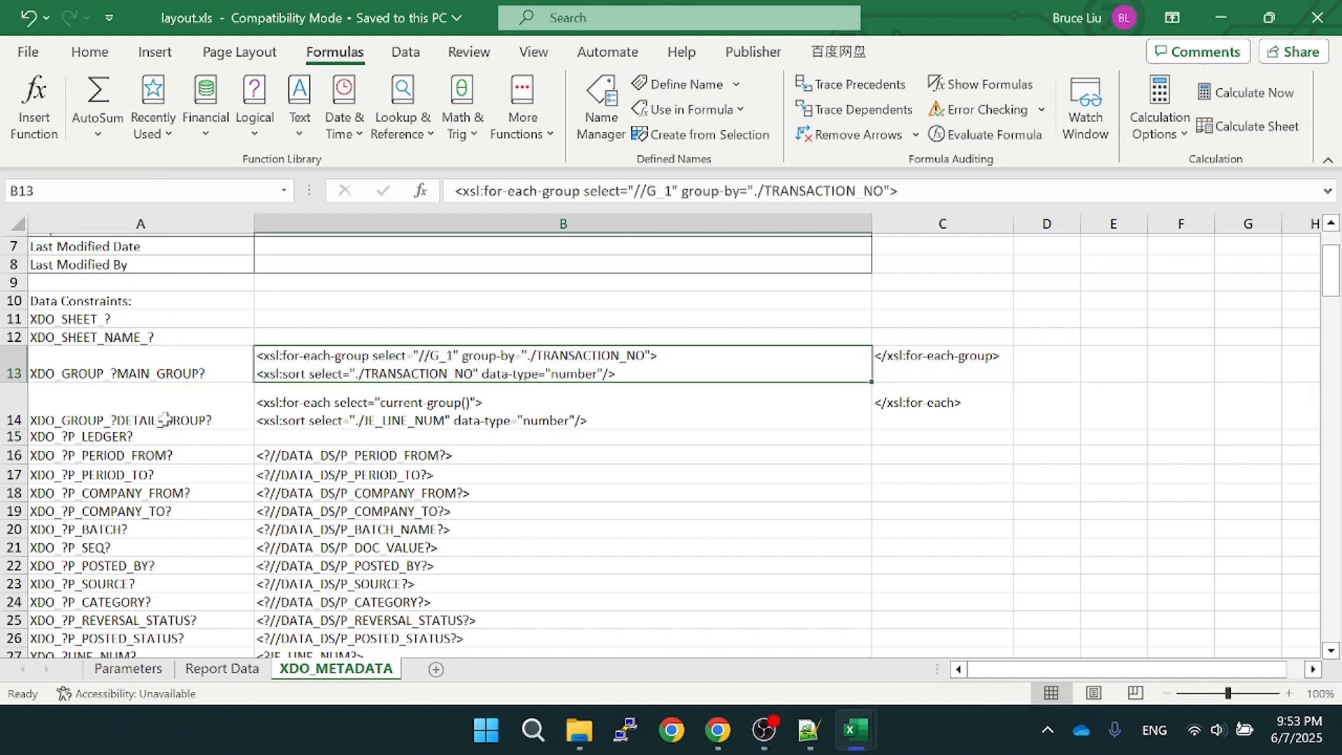
Examine the XDO_GROUP_?DETAIL_GROUP? row's current-group() loop, JE_LINE_NUM sort and closing tag, comparing it with the main group expression
{"action": "left_click", "coordinate": [165, 418]}
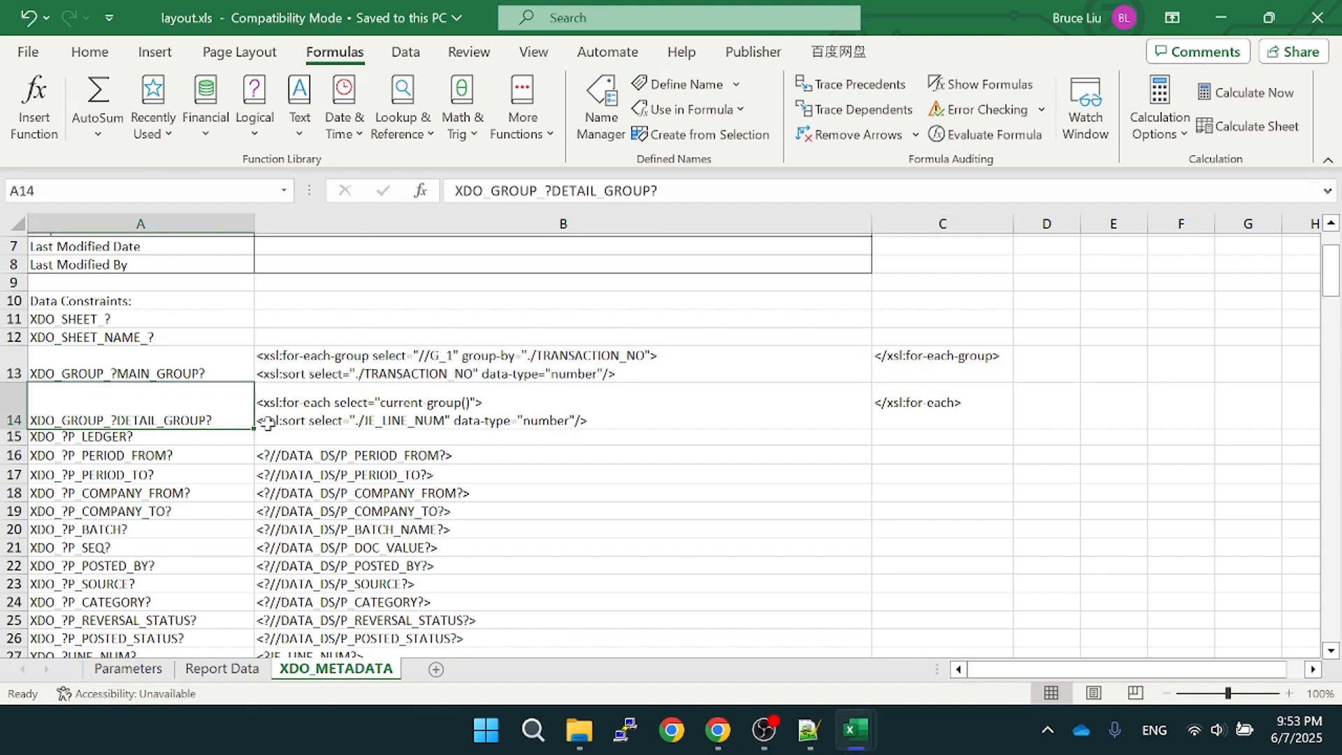
{"action": "left_click", "coordinate": [365, 418]}
{"action": "left_click", "coordinate": [902, 415]}
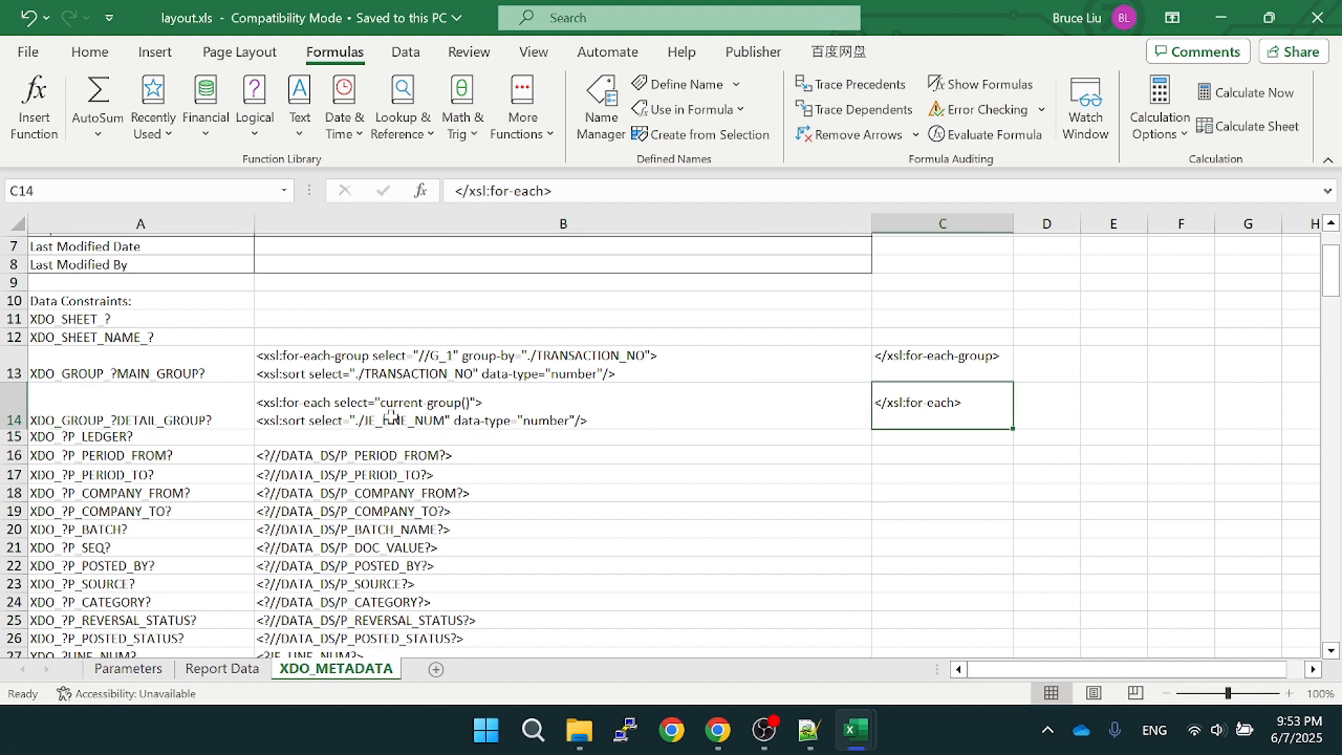
{"action": "left_click_drag", "start_coordinate": [391, 417], "coordinate": [928, 416]}
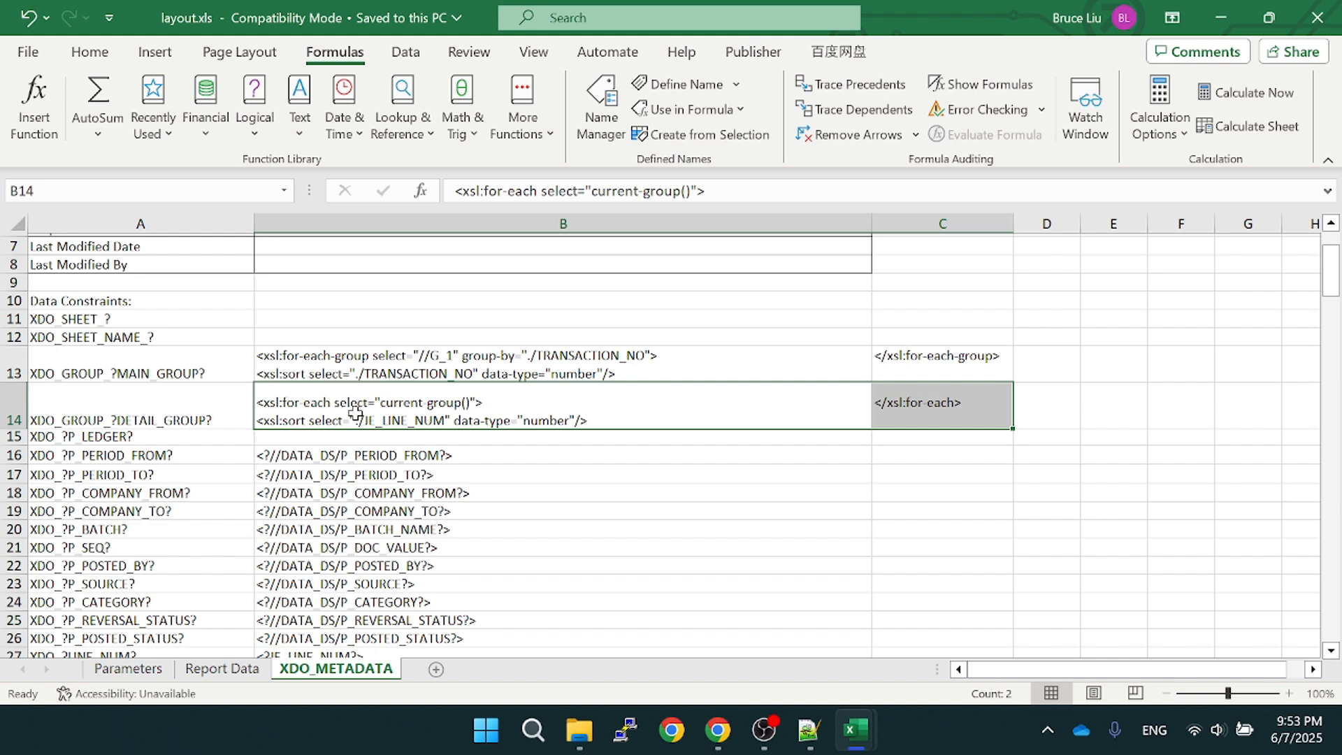
{"action": "left_click", "coordinate": [379, 366]}
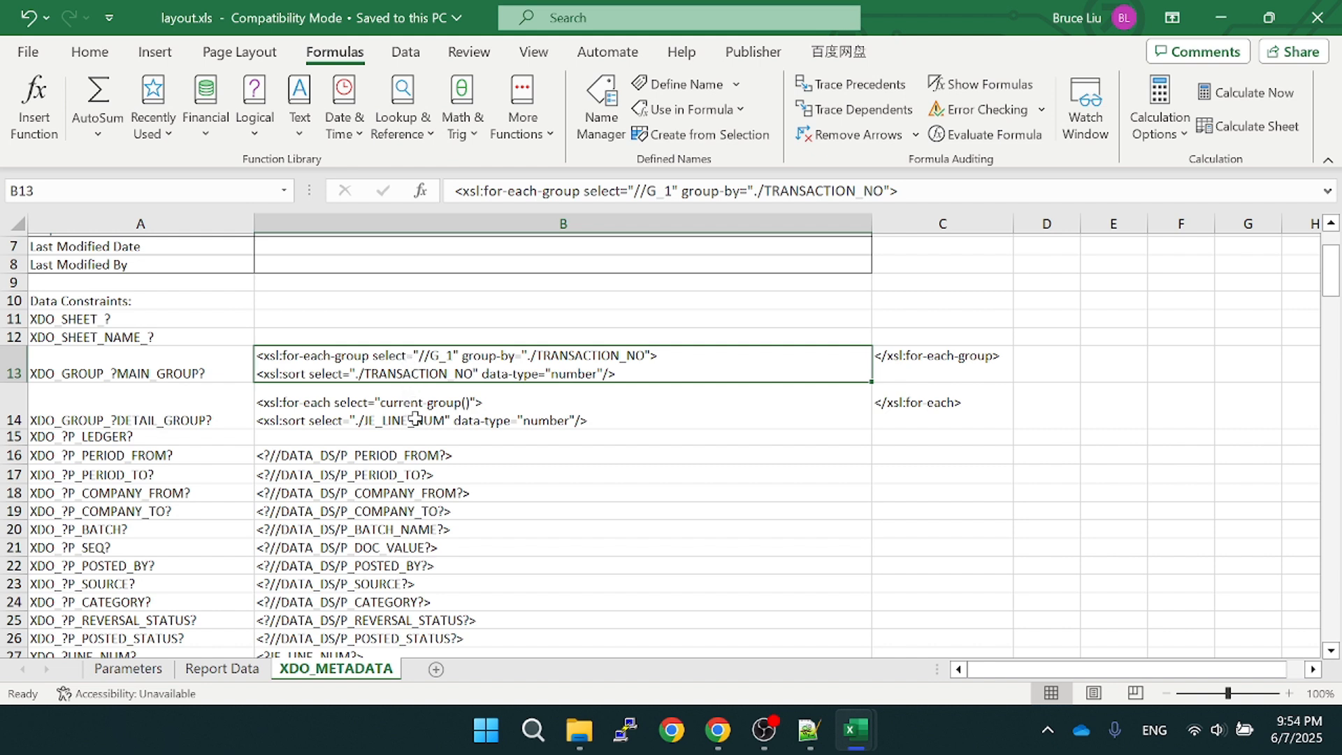
{"action": "left_click", "coordinate": [376, 414]}
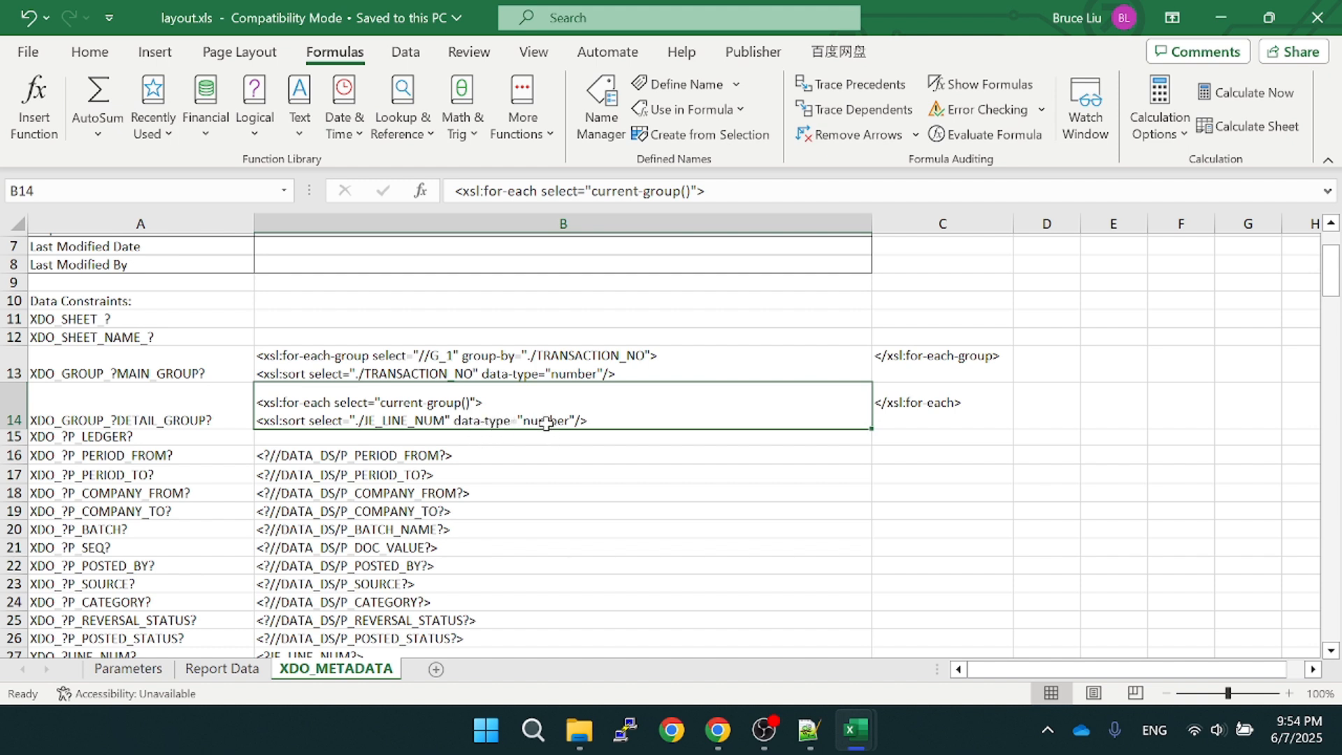
Enter the numeric sort order example 1, 2, 3, 11 in cells E14:E17 of the XDO_METADATA sheet
{"action": "left_click", "coordinate": [1114, 414]}
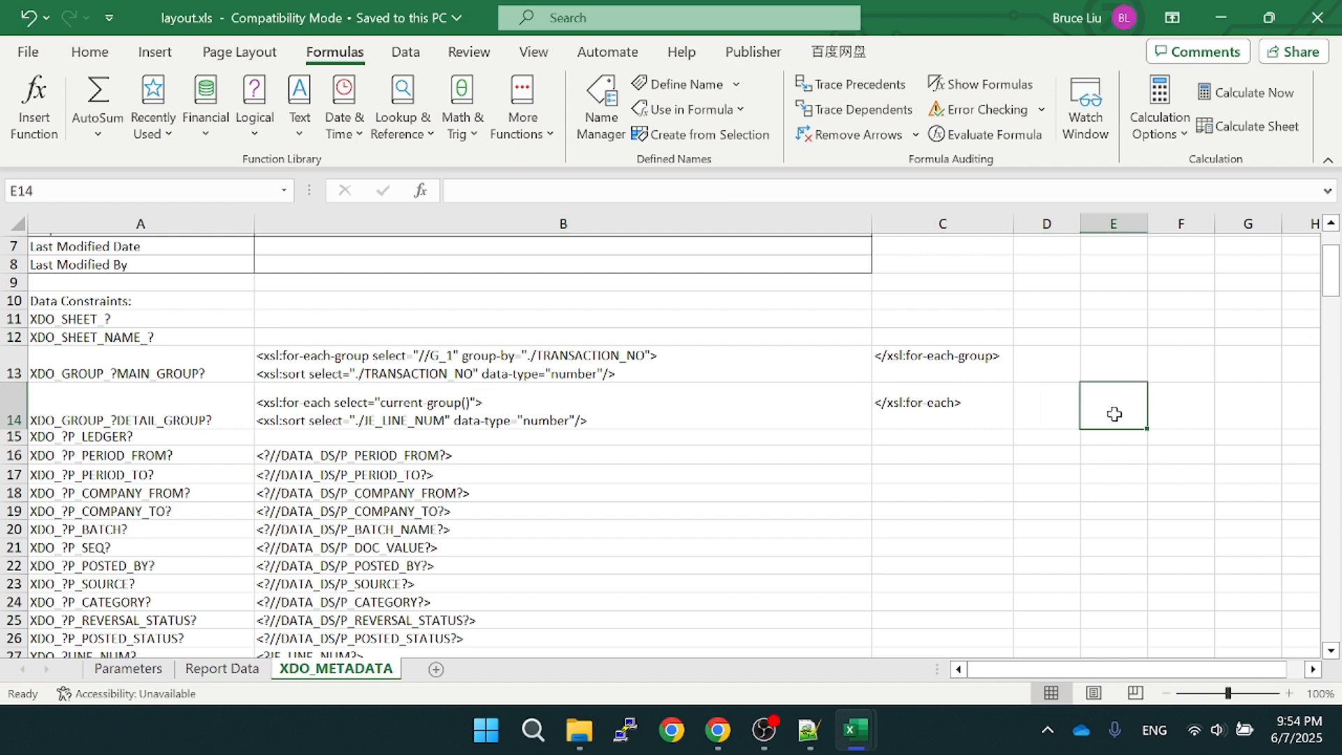
{"action": "type", "text": "1"}
{"action": "key", "text": "Return"}
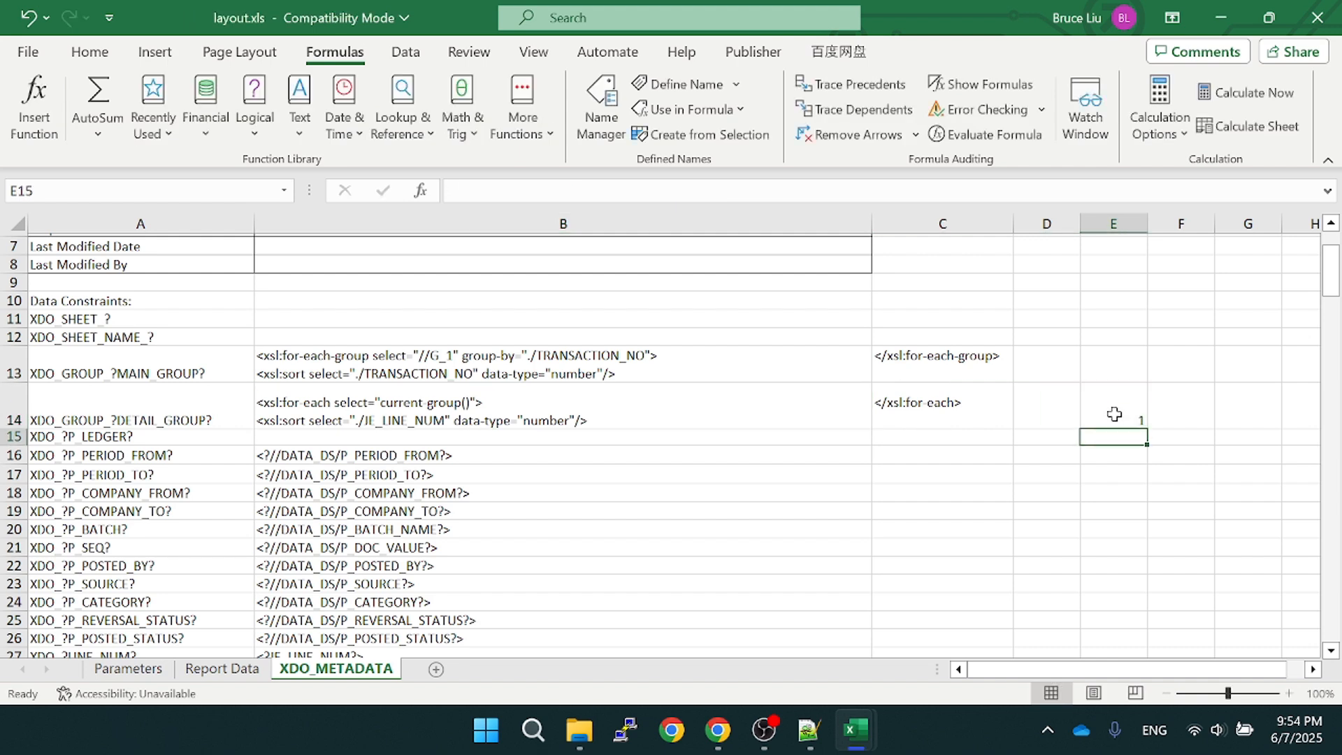
{"action": "type", "text": "2"}
{"action": "key", "text": "Return"}
{"action": "type", "text": "3"}
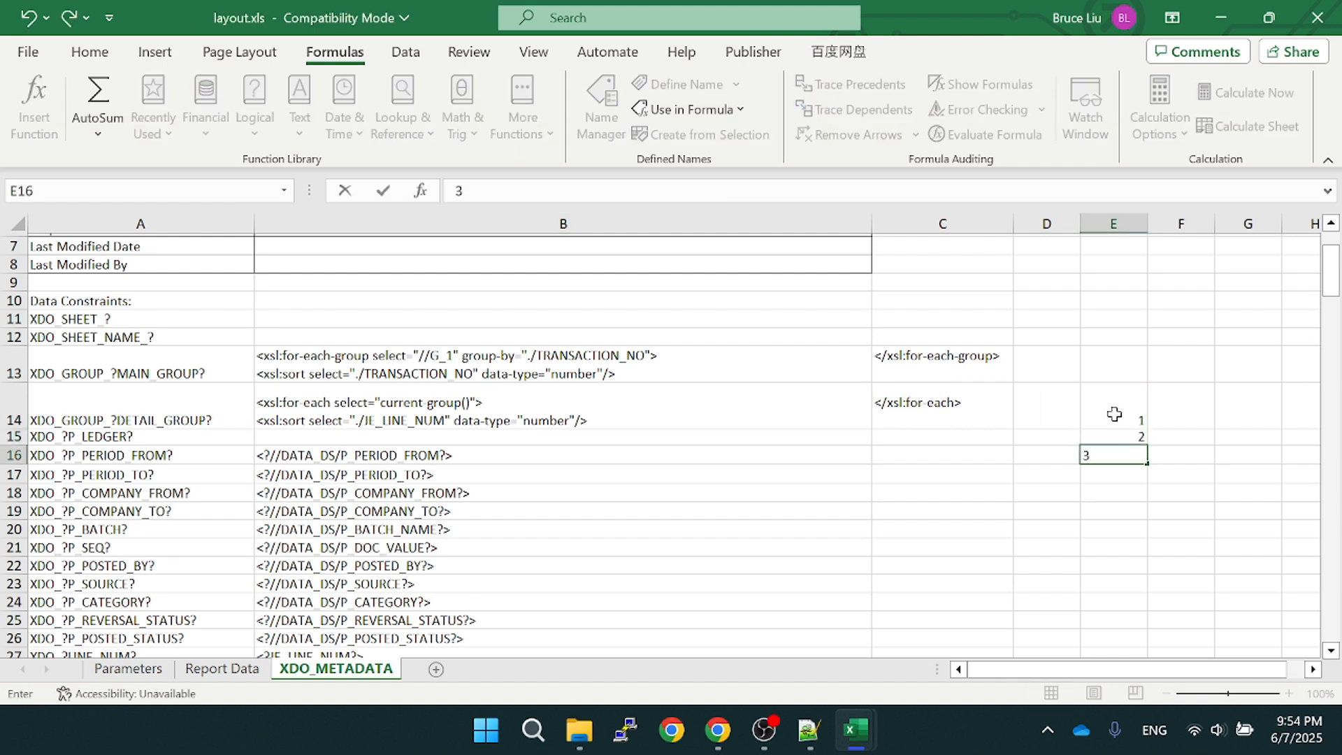
{"action": "key", "text": "Return"}
{"action": "type", "text": "11"}
{"action": "key", "text": "Return"}
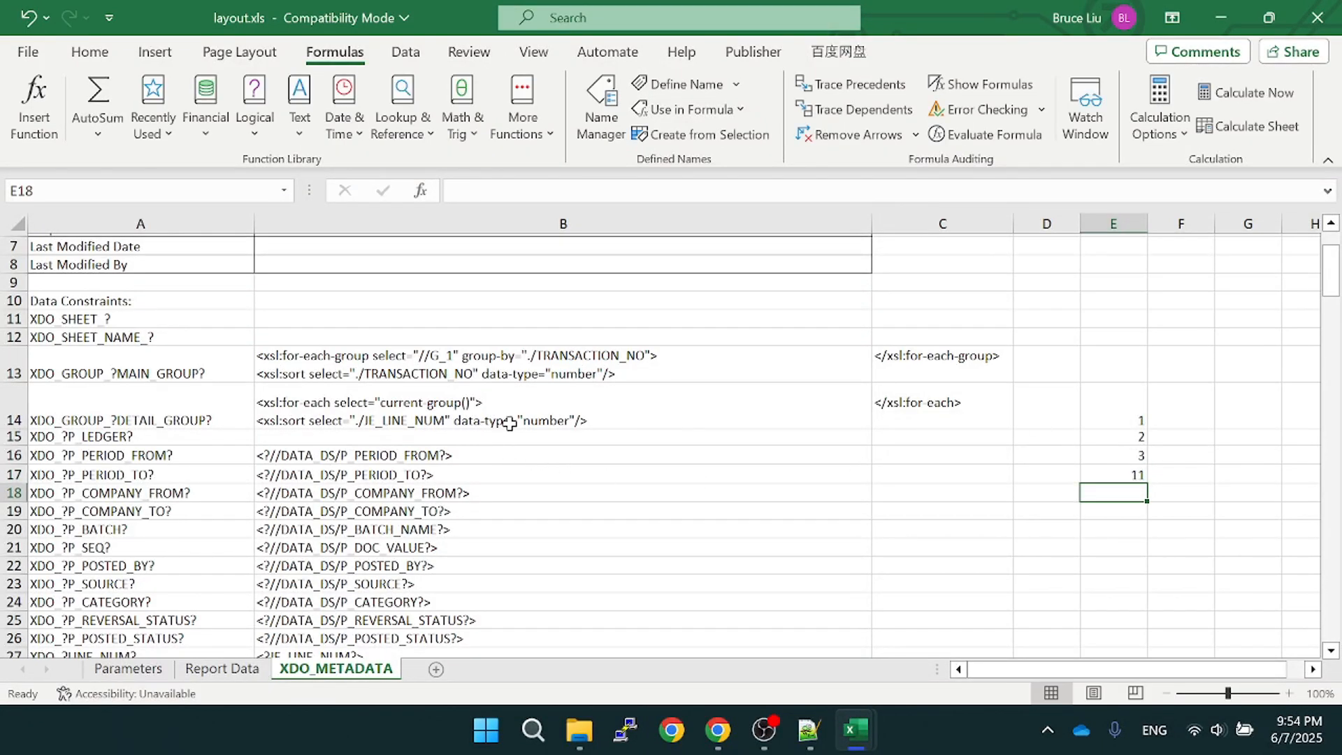
Enter the text sort order example 1, 11, 2, 3 in cells F14:F17
{"action": "left_click", "coordinate": [1193, 421]}
{"action": "type", "text": "1"}
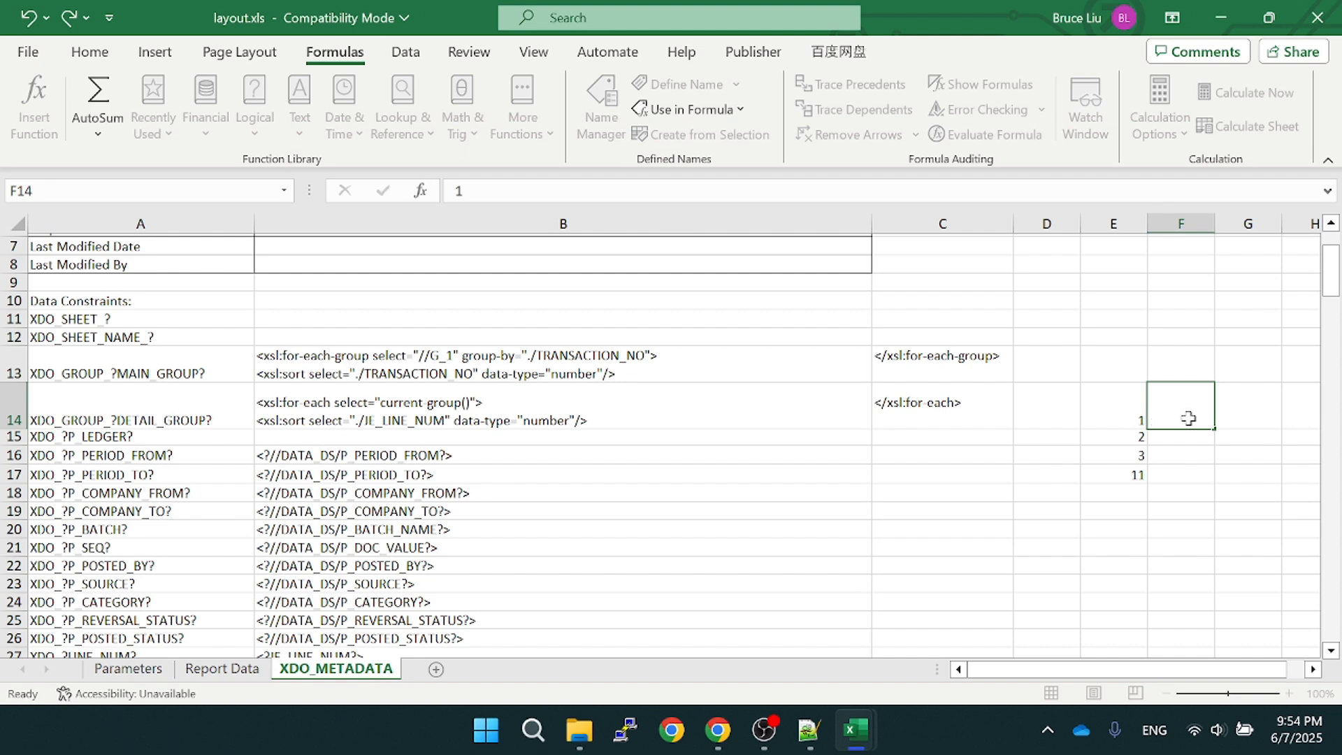
{"action": "key", "text": "Return"}
{"action": "type", "text": "11"}
{"action": "key", "text": "Return"}
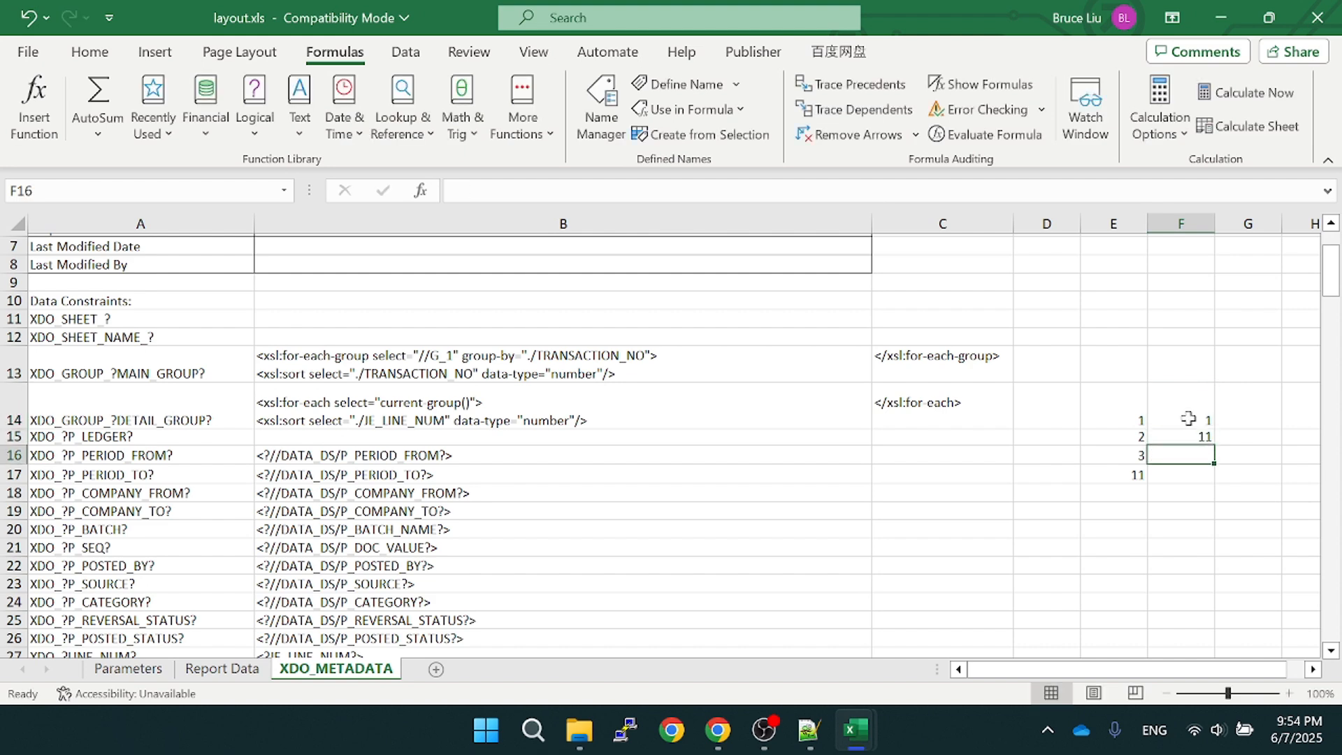
{"action": "type", "text": "2"}
{"action": "key", "text": "Return"}
{"action": "type", "text": "3"}
{"action": "key", "text": "Return"}
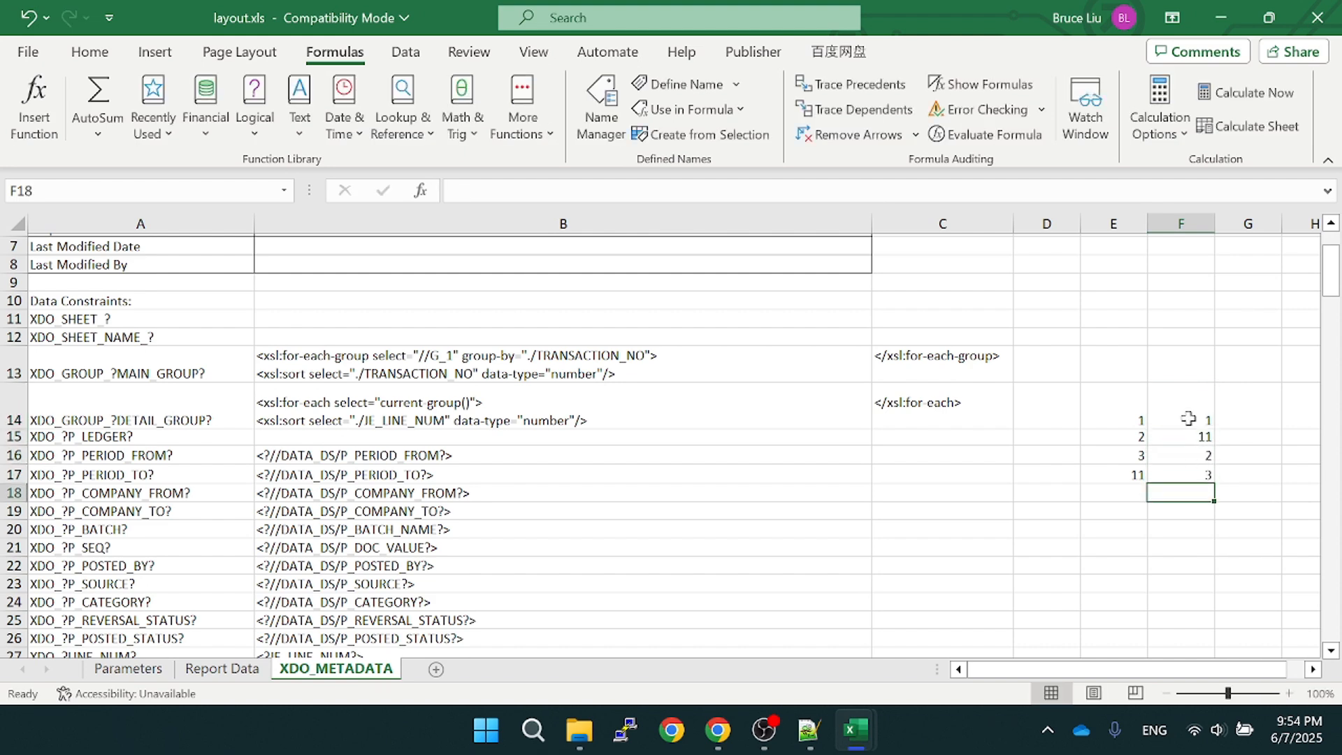
Compare the two example sort orders in E14:F17 with the data-type="number" sort expressions in B13 and B14
{"action": "left_click", "coordinate": [1199, 437]}
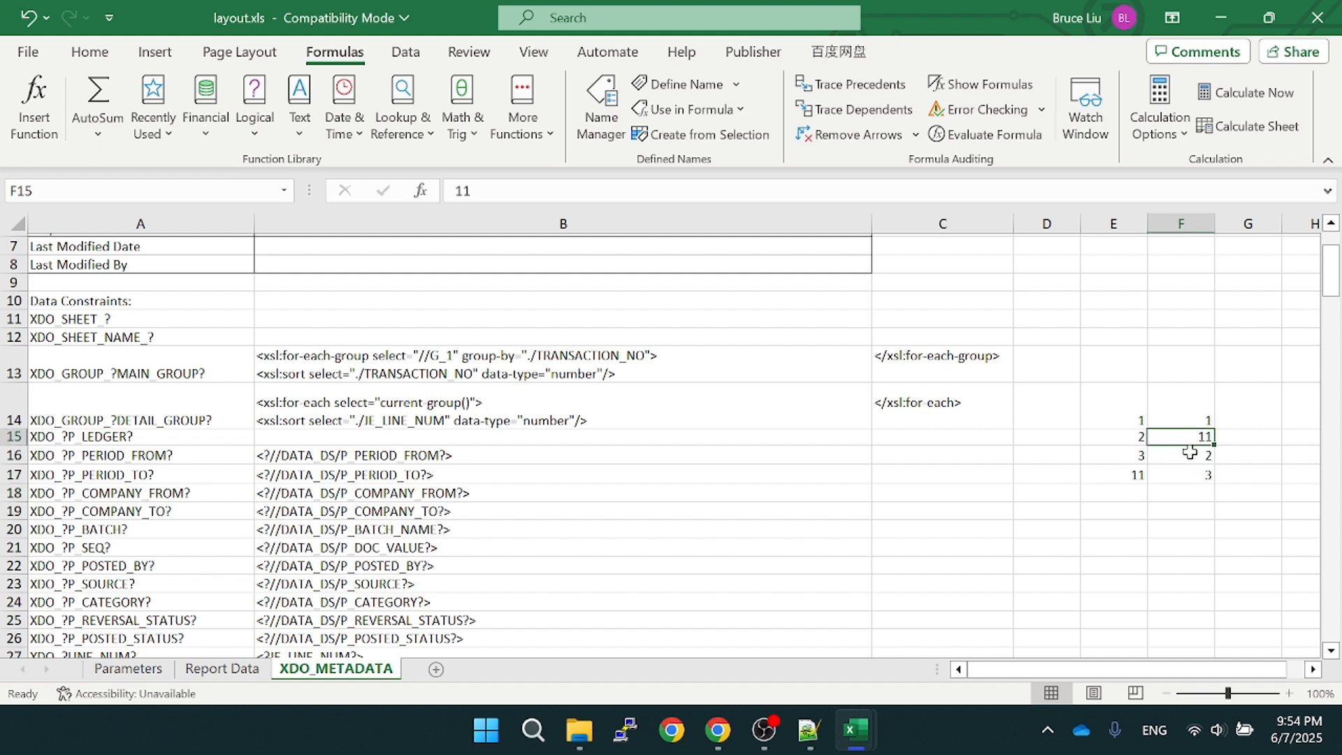
{"action": "left_click_drag", "start_coordinate": [1118, 416], "coordinate": [1198, 475]}
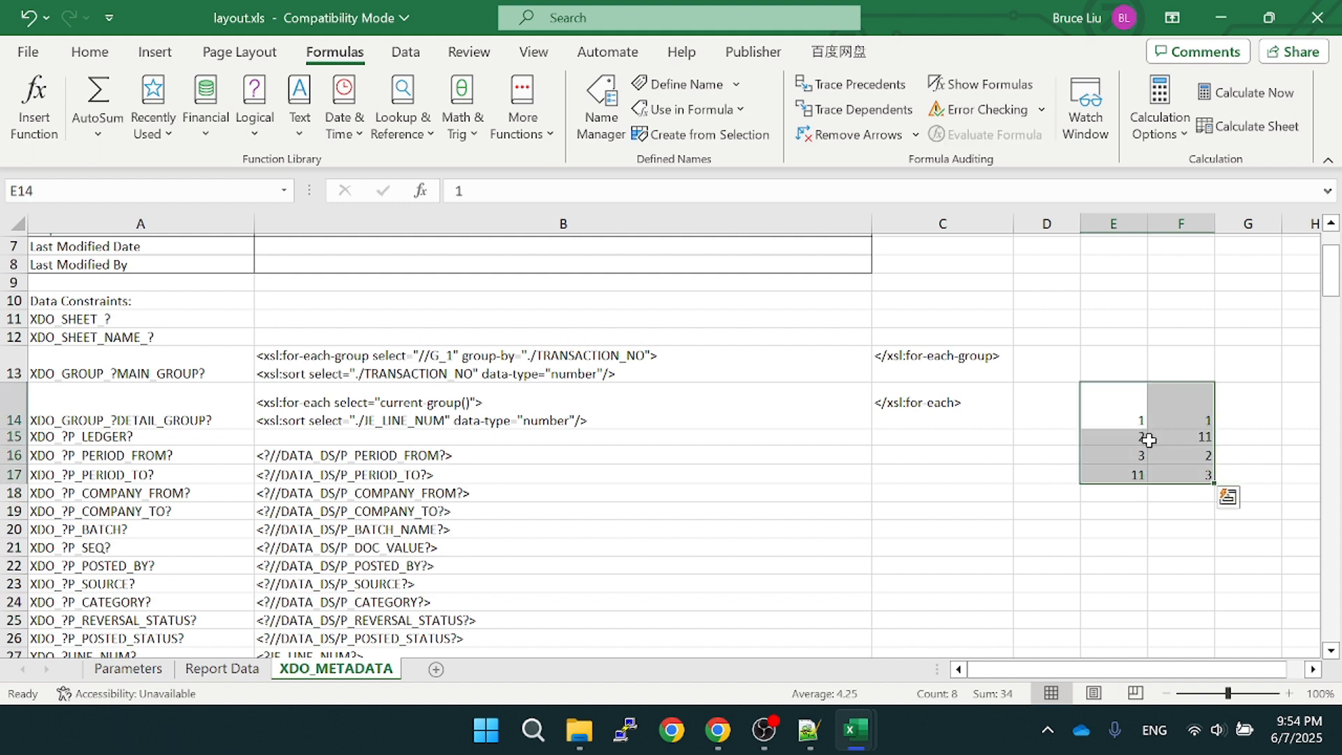
{"action": "left_click", "coordinate": [587, 418]}
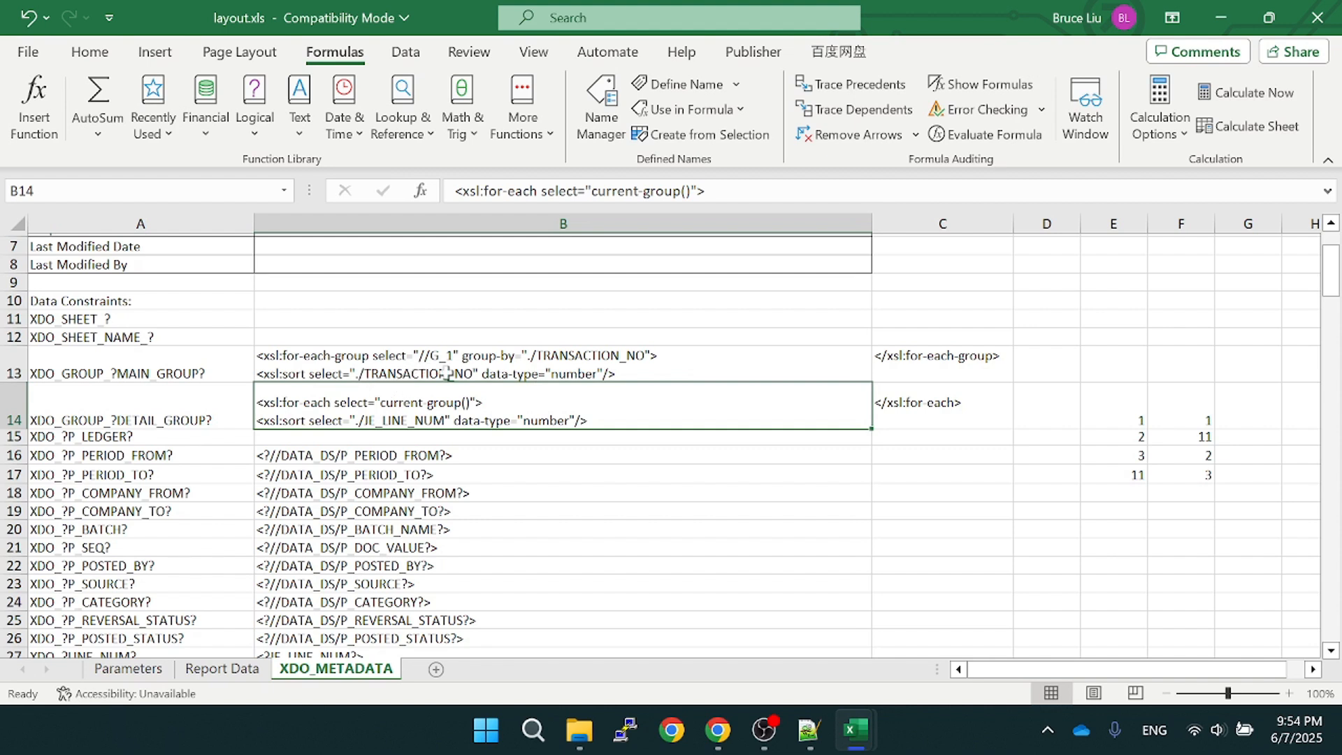
{"action": "left_click", "coordinate": [469, 365]}
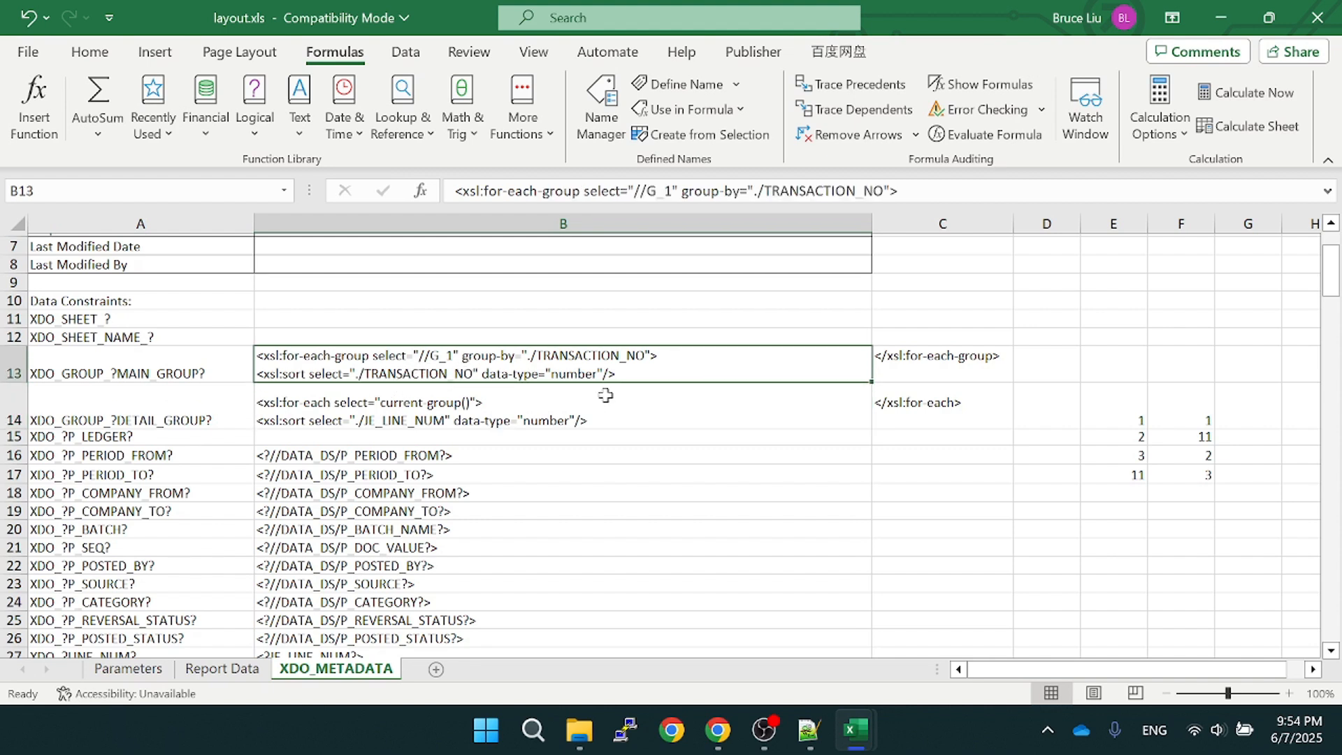
{"action": "left_click", "coordinate": [427, 418]}
Delete the example sort values from cells E14:F17
{"action": "left_click_drag", "start_coordinate": [1138, 419], "coordinate": [1197, 482]}
{"action": "key", "text": "Delete"}
{"action": "left_click", "coordinate": [919, 416]}
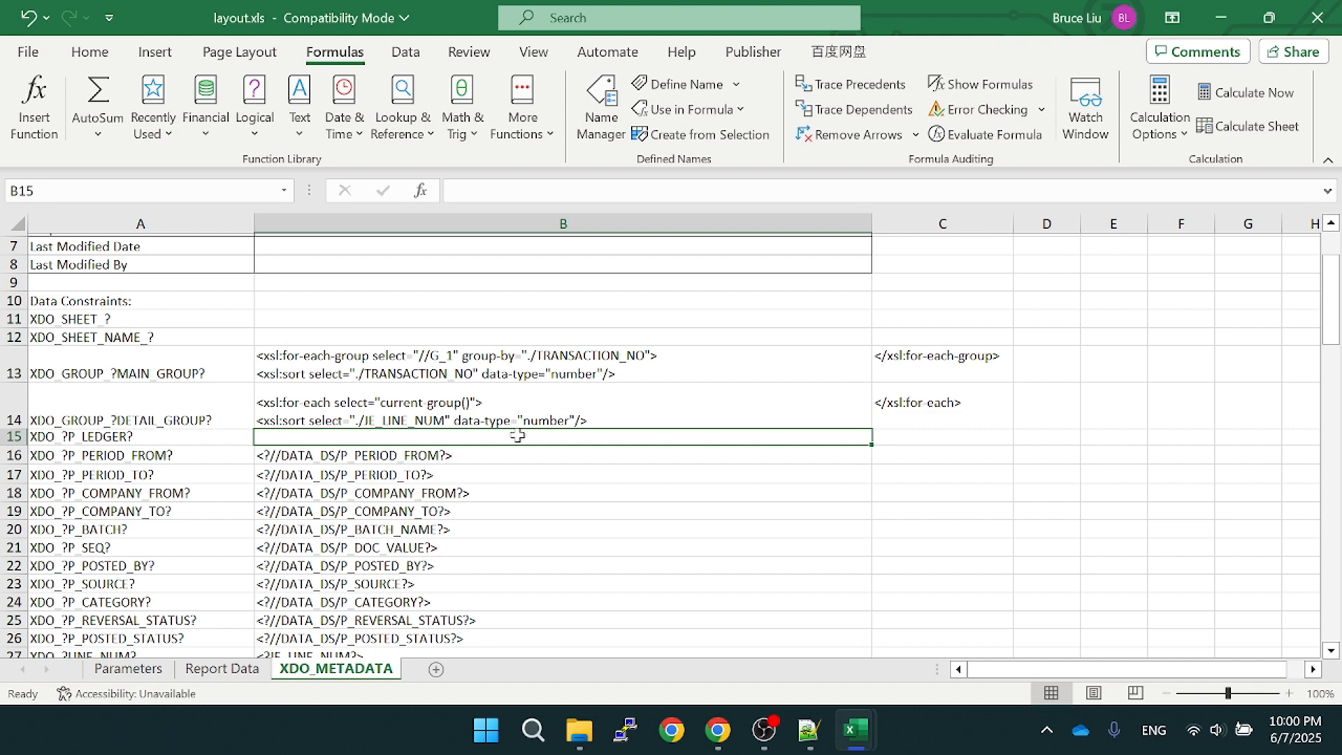
Examine the defined names of the entered debit, entered credit, debit and credit total cells in the Report Data sheet's Sub-Total row
{"action": "left_click", "coordinate": [222, 670]}
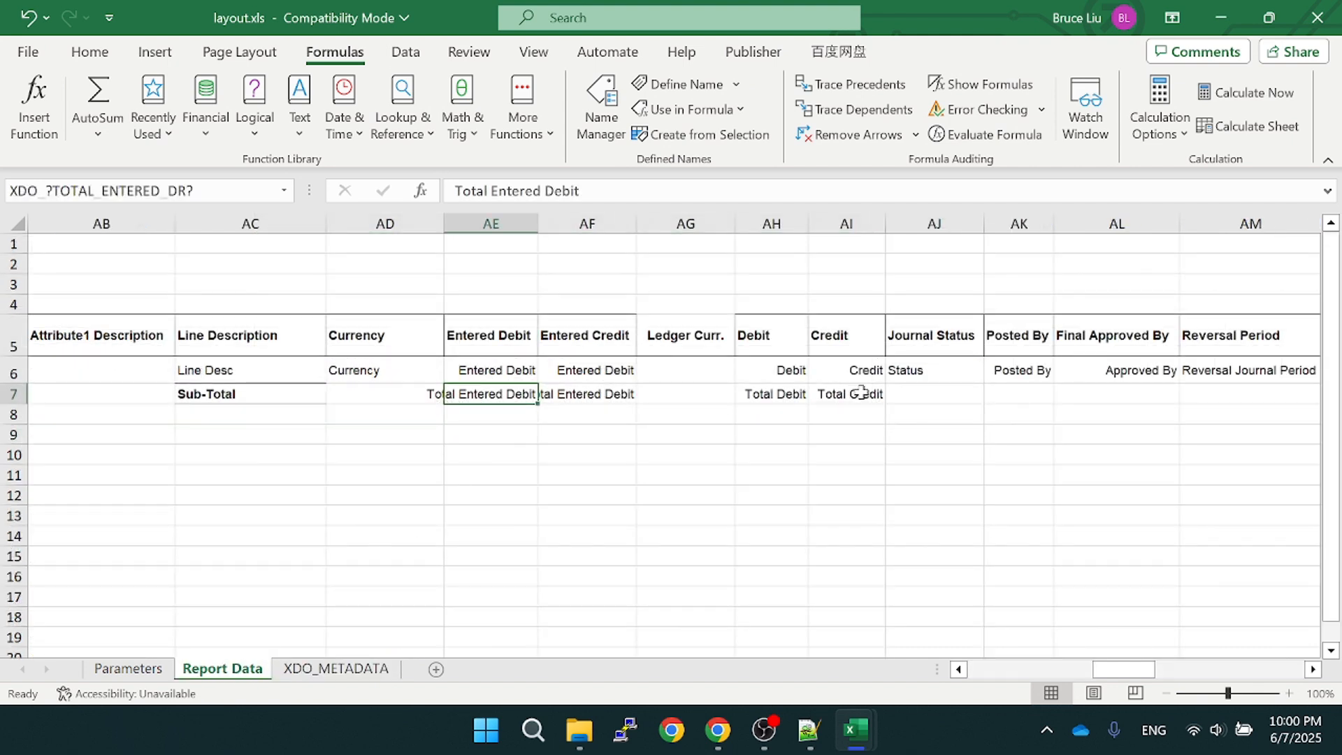
{"action": "left_click_drag", "start_coordinate": [867, 393], "coordinate": [484, 388]}
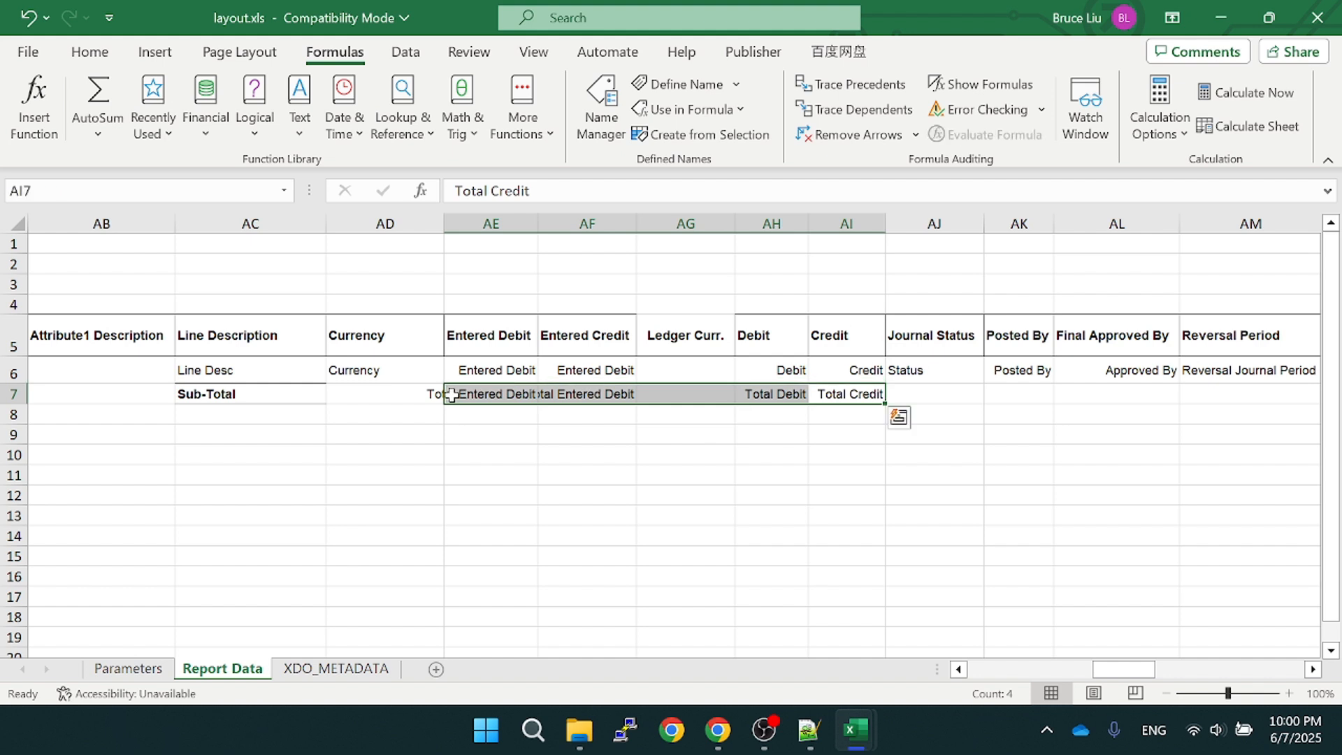
{"action": "left_click", "coordinate": [490, 394]}
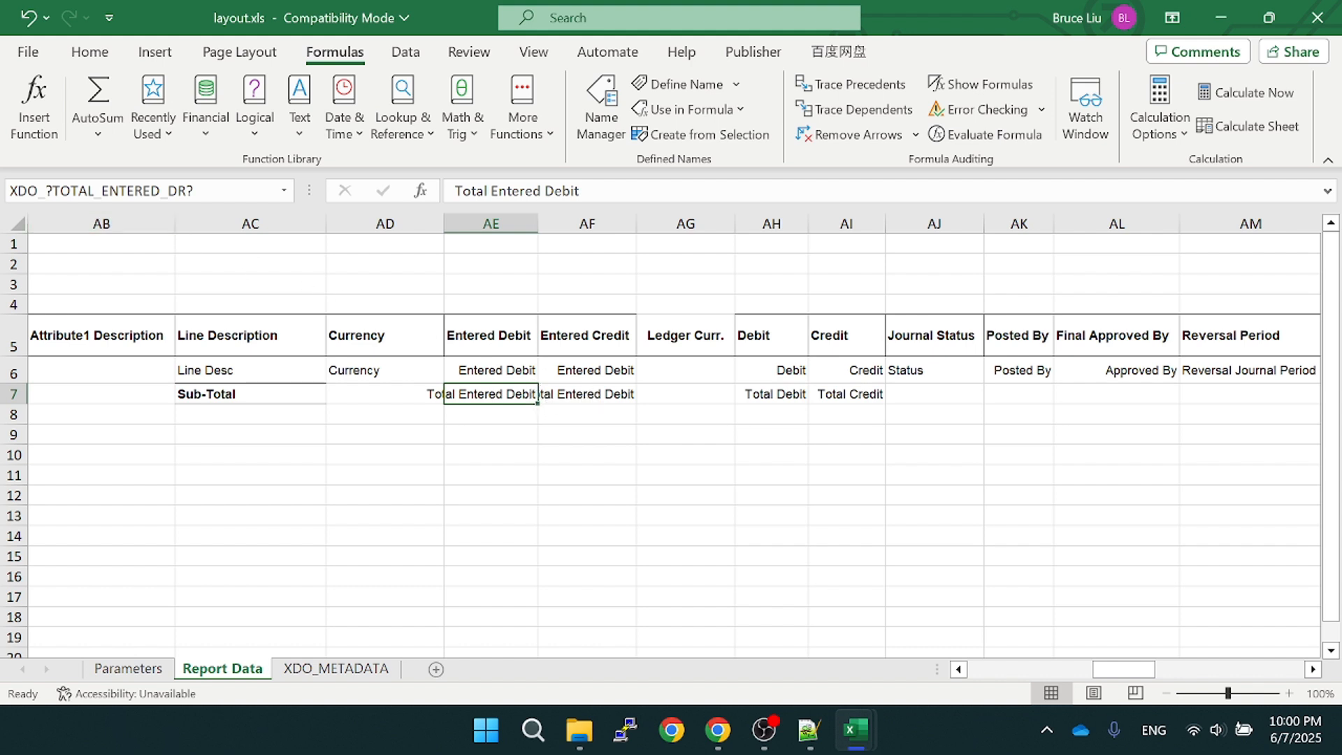
{"action": "left_click", "coordinate": [608, 394]}
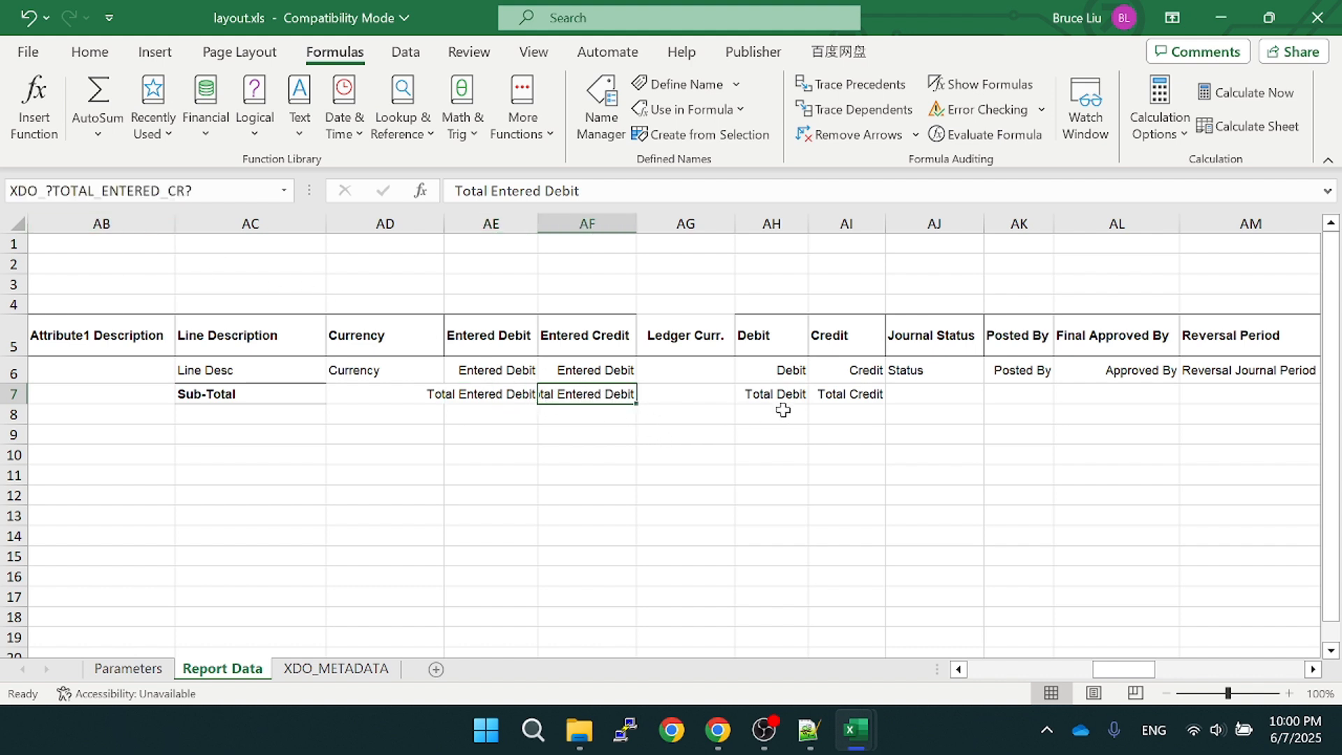
{"action": "left_click", "coordinate": [846, 394]}
{"action": "left_click", "coordinate": [772, 393]}
Look up the XDO_?TOTAL_ENTERED_DR?, TOTAL_ENTERED_CR, TOTAL_DR and TOTAL_CR sum expressions in the XDO_METADATA sheet
{"action": "left_click", "coordinate": [335, 668]}
{"action": "scroll", "coordinate": [254, 549], "scroll_direction": "down", "scroll_amount": 3}
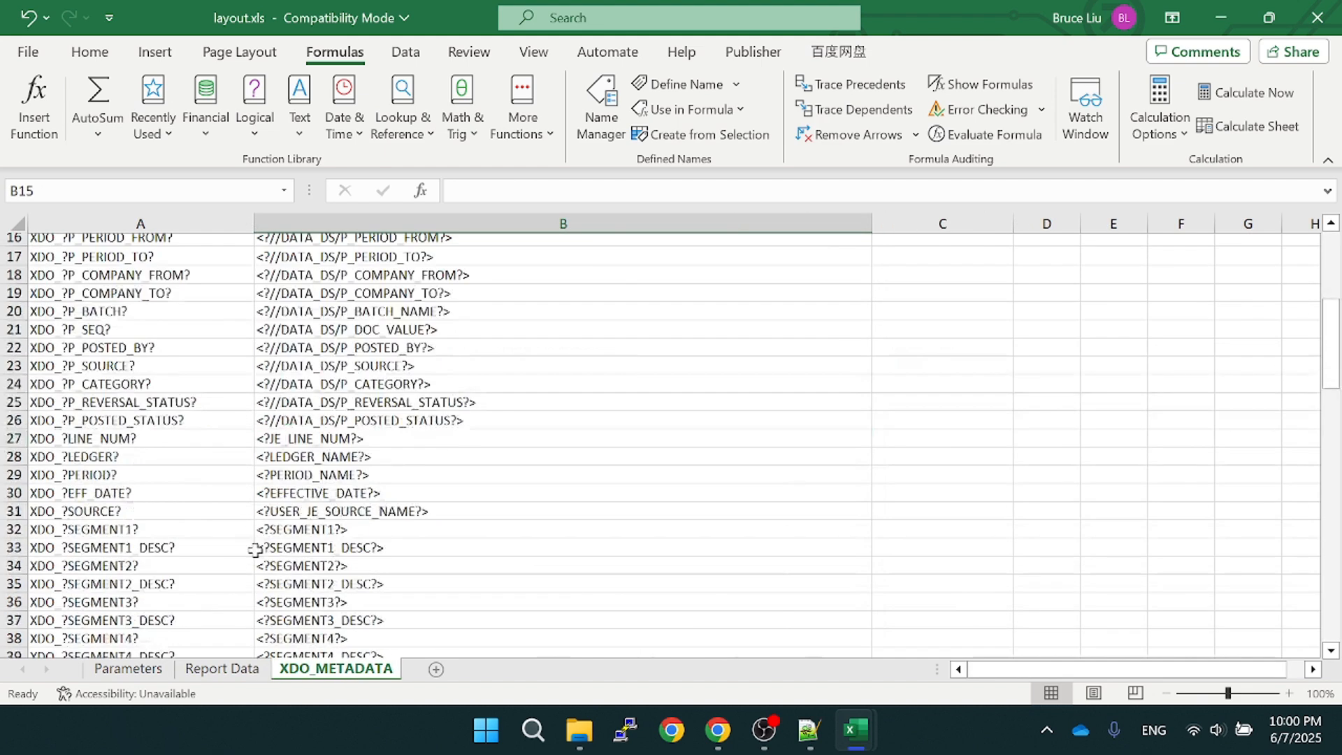
{"action": "scroll", "coordinate": [254, 549], "scroll_direction": "down", "scroll_amount": 10}
{"action": "scroll", "coordinate": [240, 512], "scroll_direction": "down", "scroll_amount": 2}
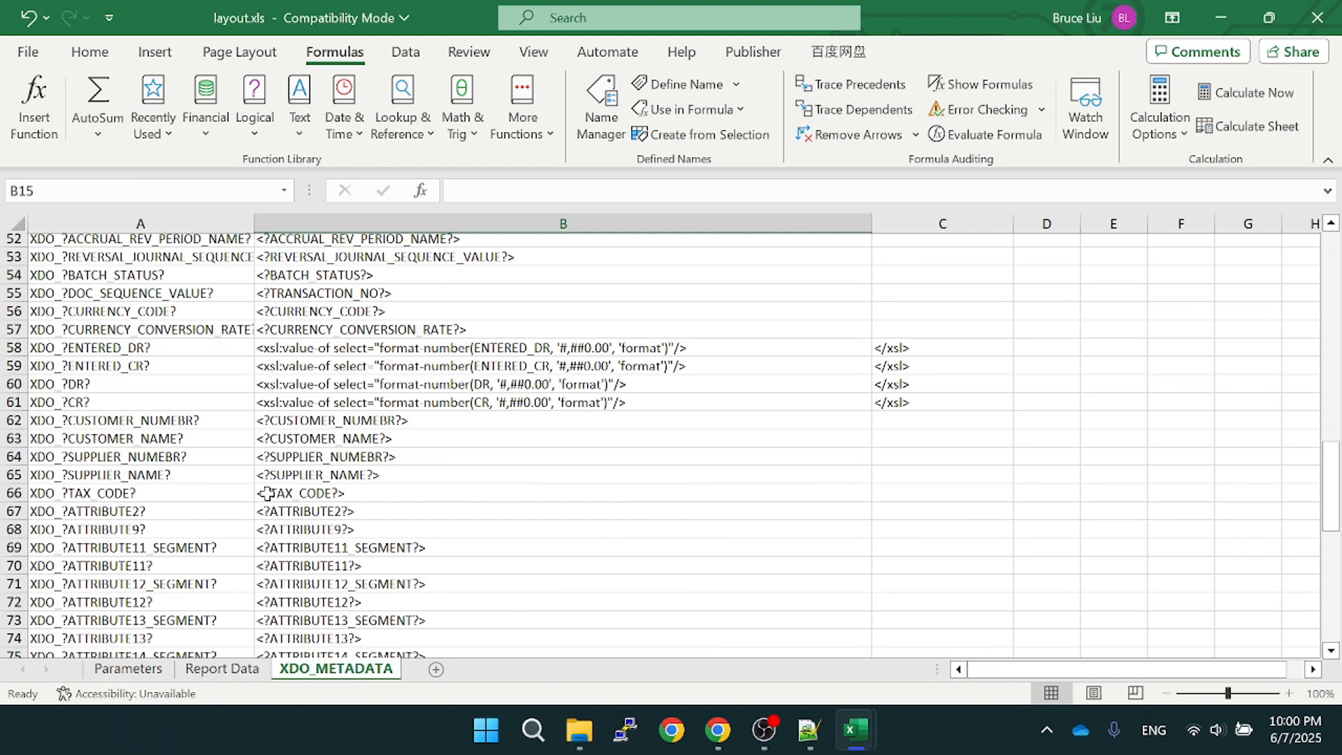
{"action": "scroll", "coordinate": [261, 481], "scroll_direction": "down", "scroll_amount": 11}
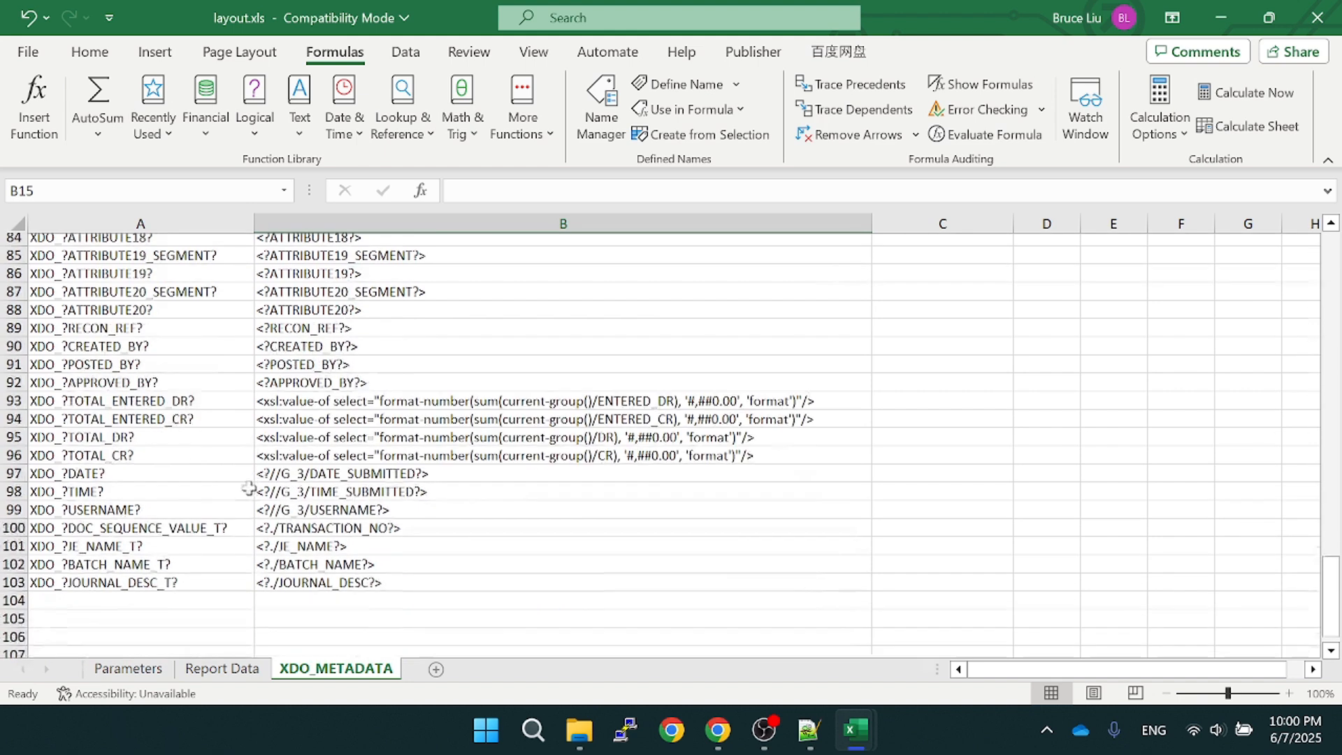
Examine the format-number(sum(current-group()/…)) expressions for the four totals in rows 93 to 96 of XDO_METADATA
{"action": "left_click_drag", "start_coordinate": [112, 385], "coordinate": [366, 439]}
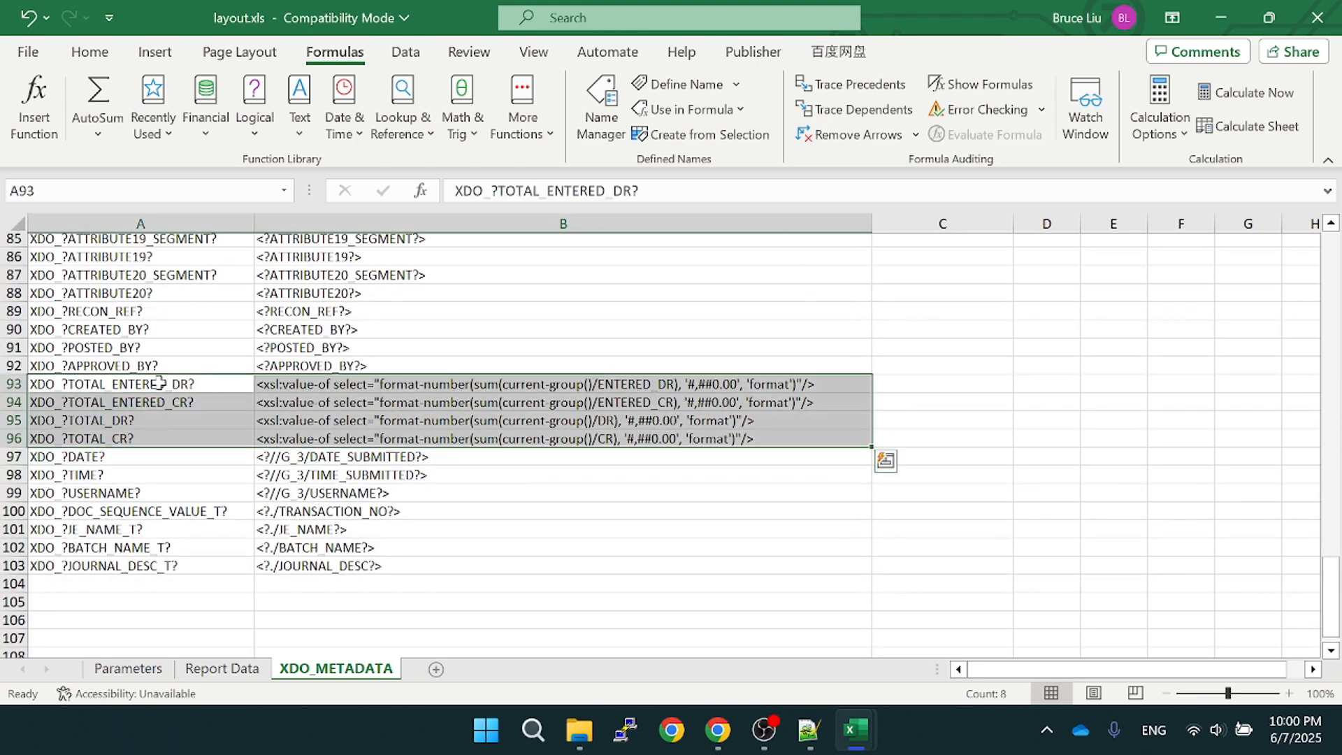
{"action": "left_click", "coordinate": [379, 390]}
{"action": "left_click", "coordinate": [379, 389]}
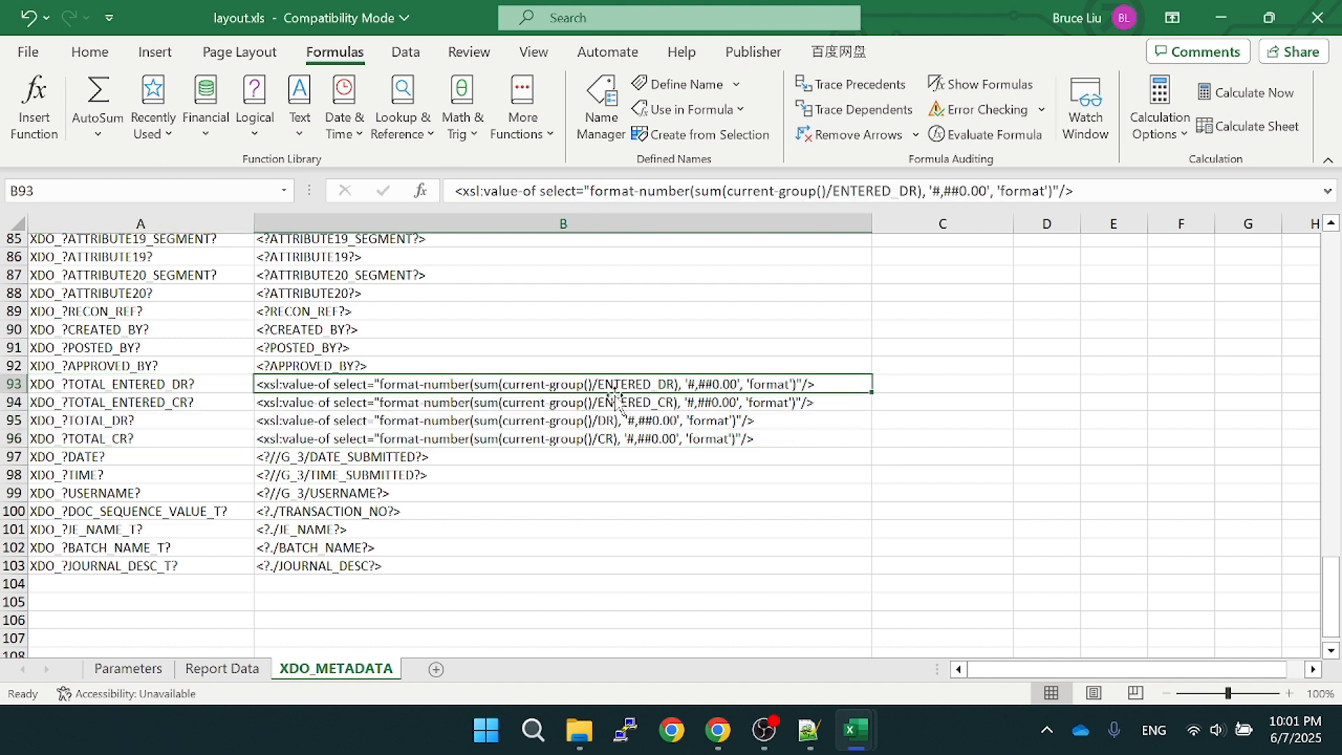
{"action": "left_click", "coordinate": [606, 476]}
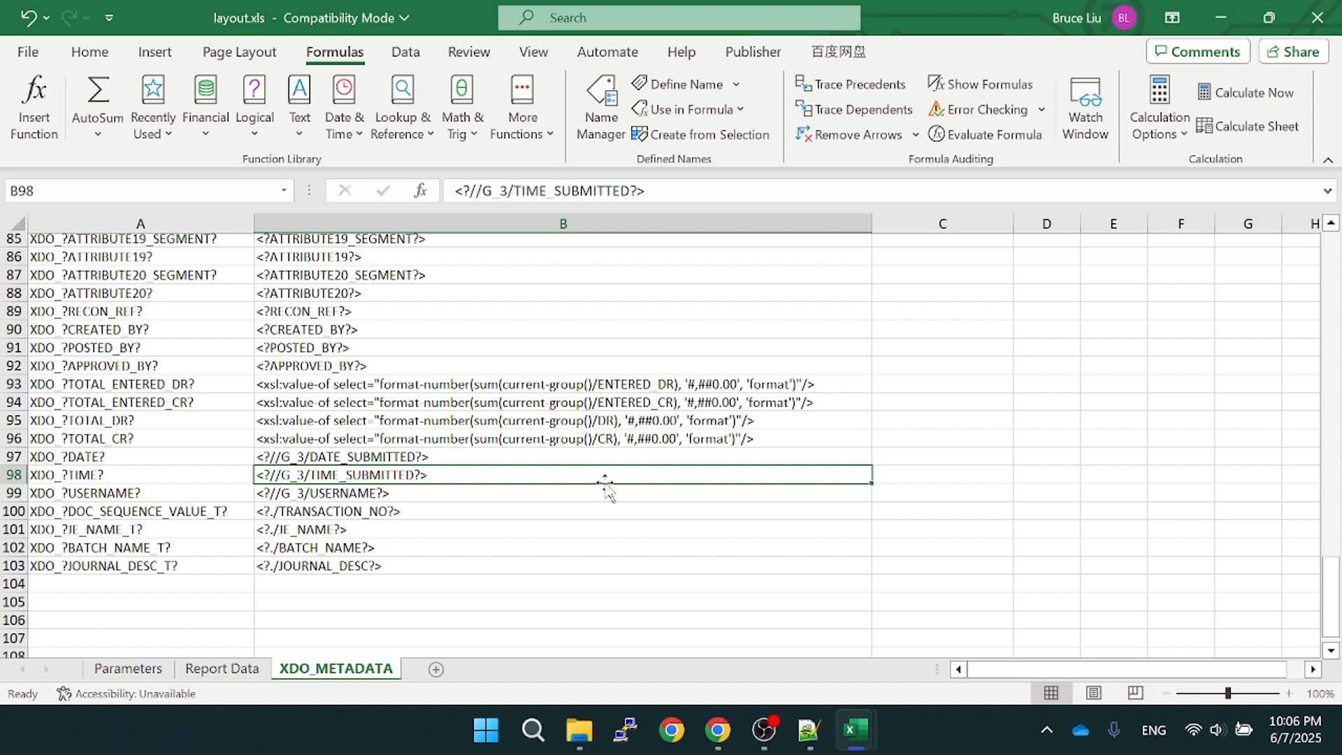
{"action": "left_click", "coordinate": [514, 385]}
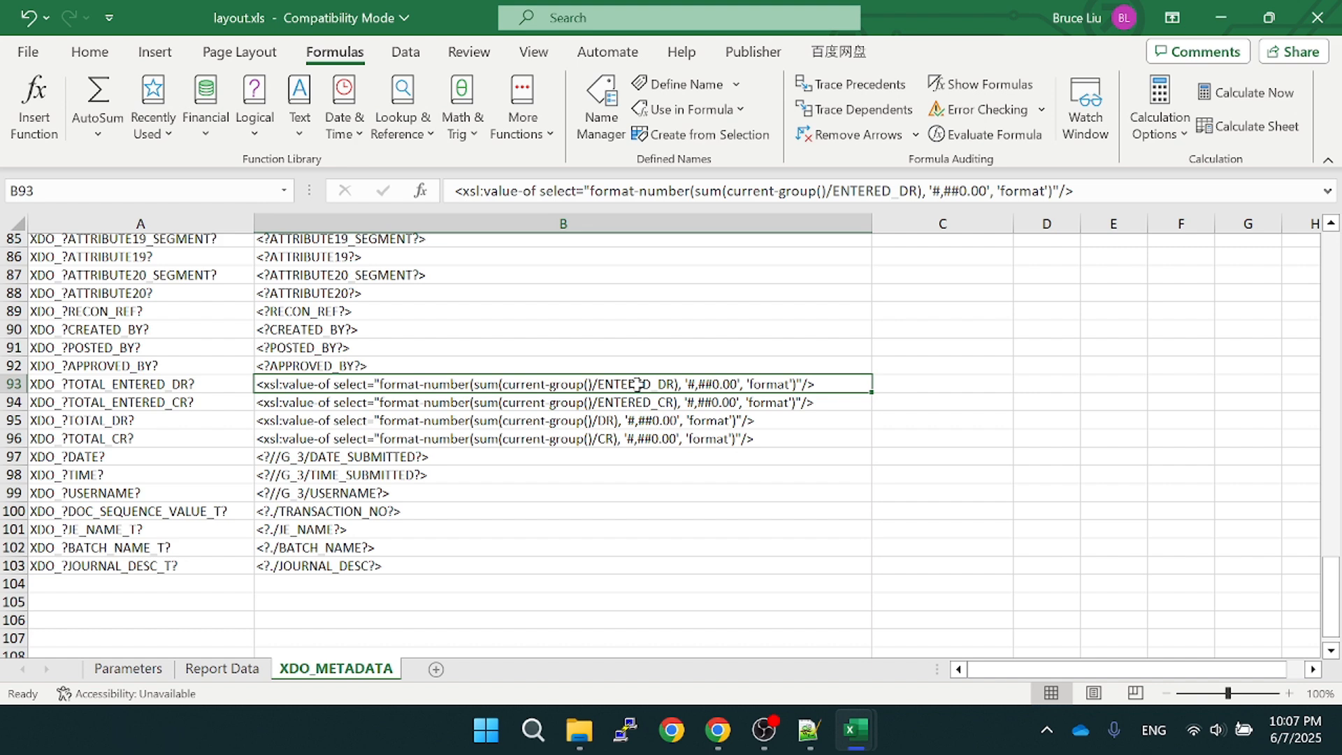
{"action": "left_click", "coordinate": [661, 435]}
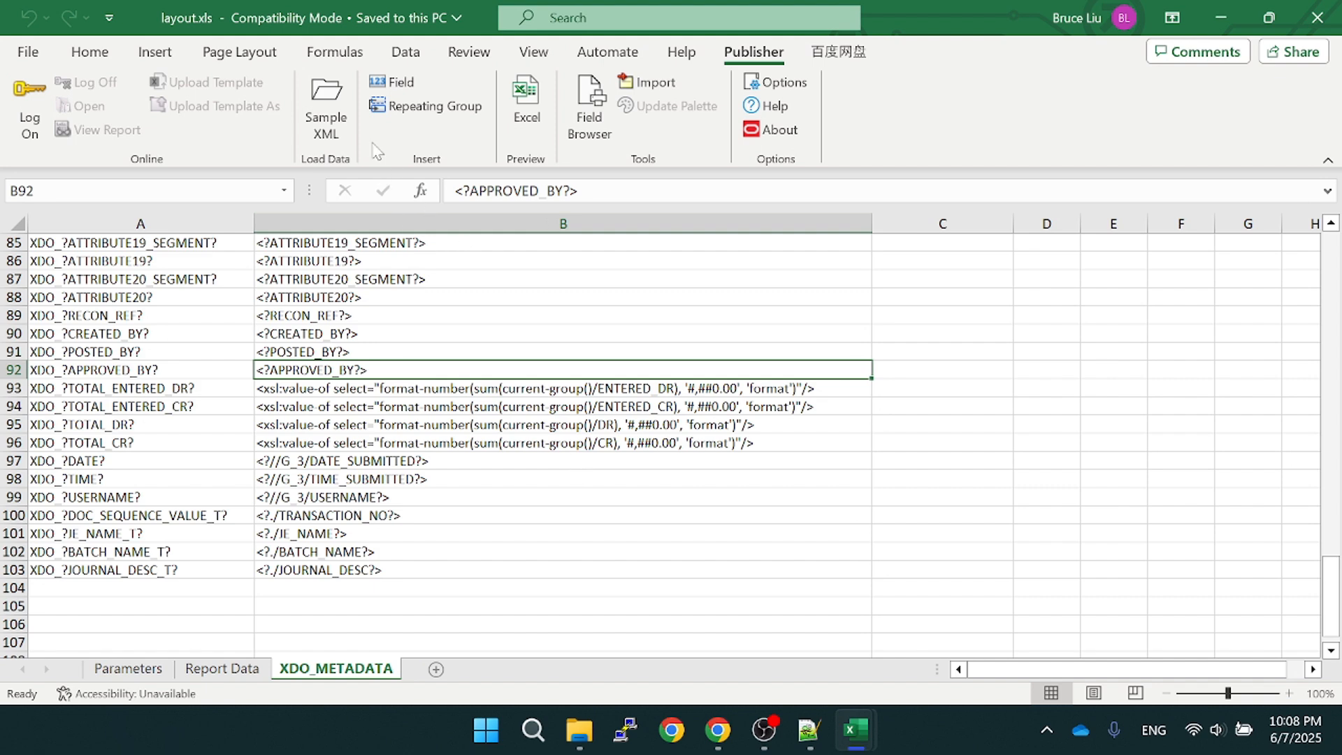
Load sample.xml from the BIP folder as sample data and preview the template's output in Excel
{"action": "left_click", "coordinate": [325, 116]}
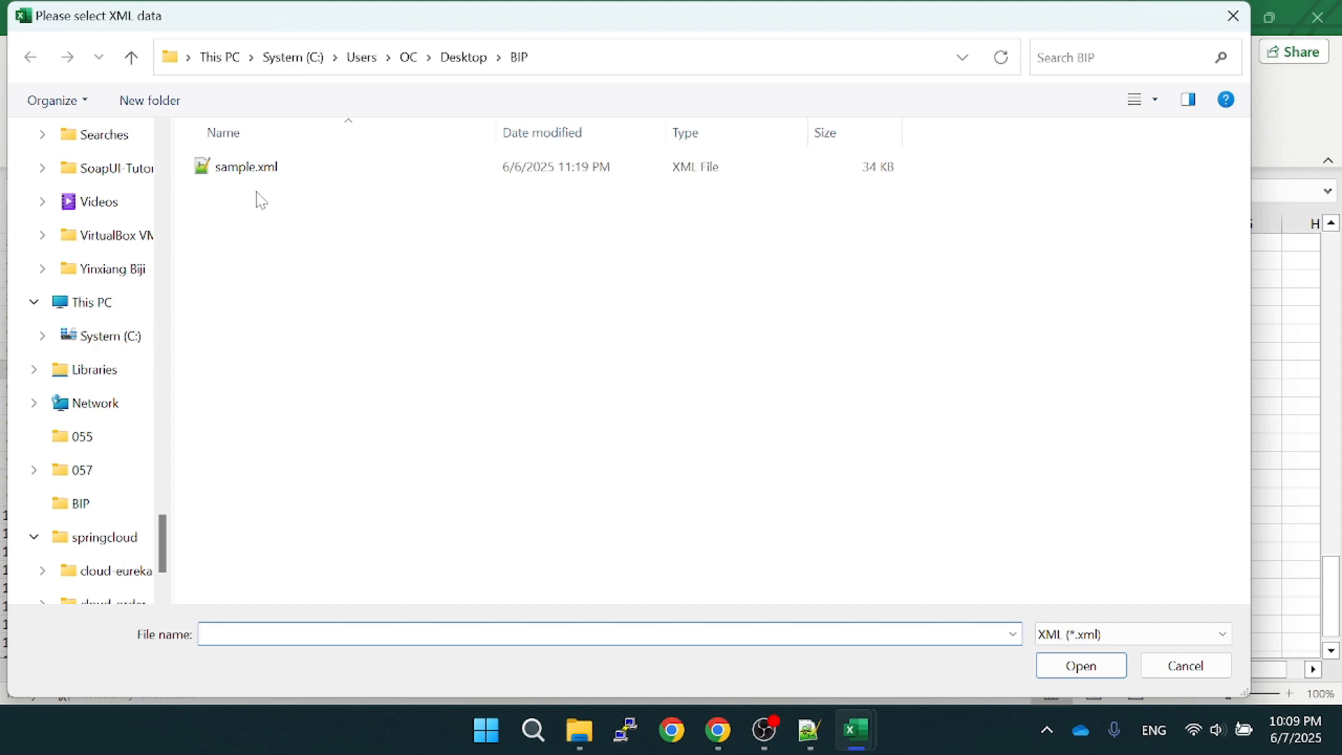
{"action": "left_click", "coordinate": [253, 175]}
{"action": "left_click", "coordinate": [1066, 667]}
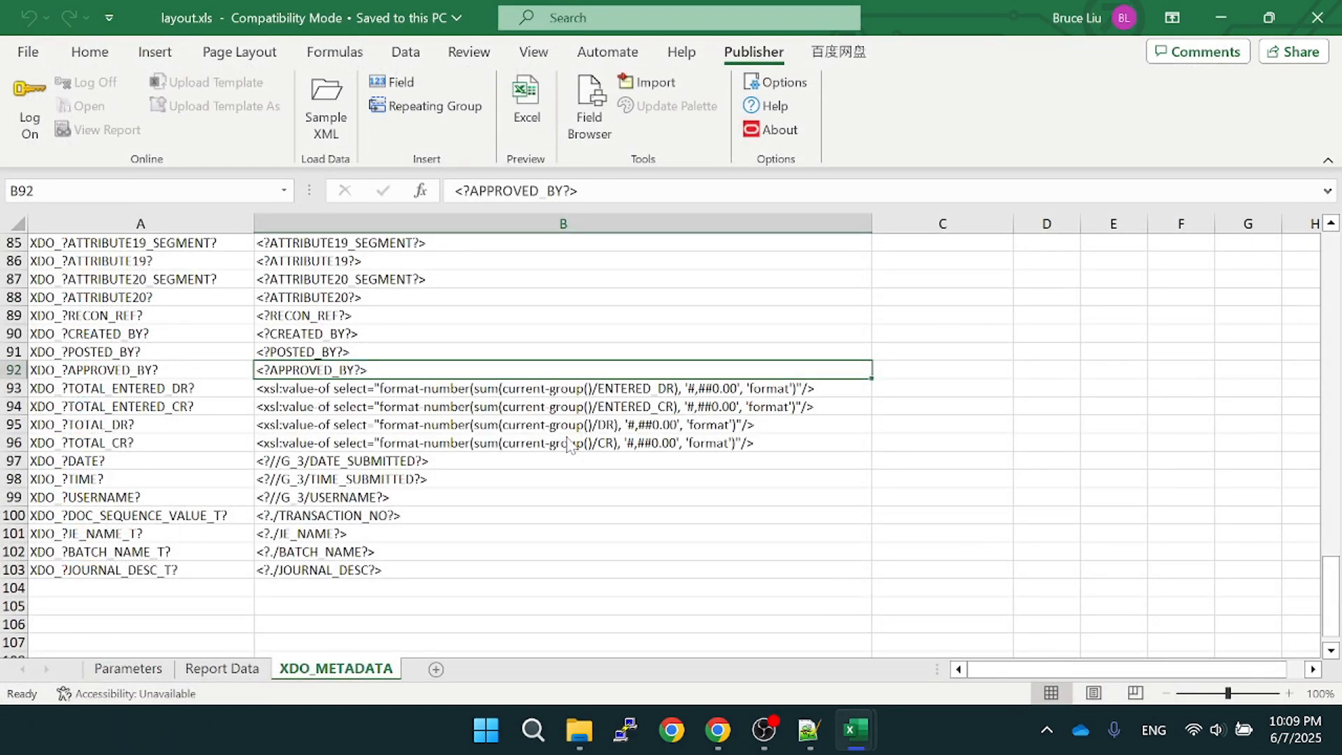
{"action": "left_click", "coordinate": [528, 120]}
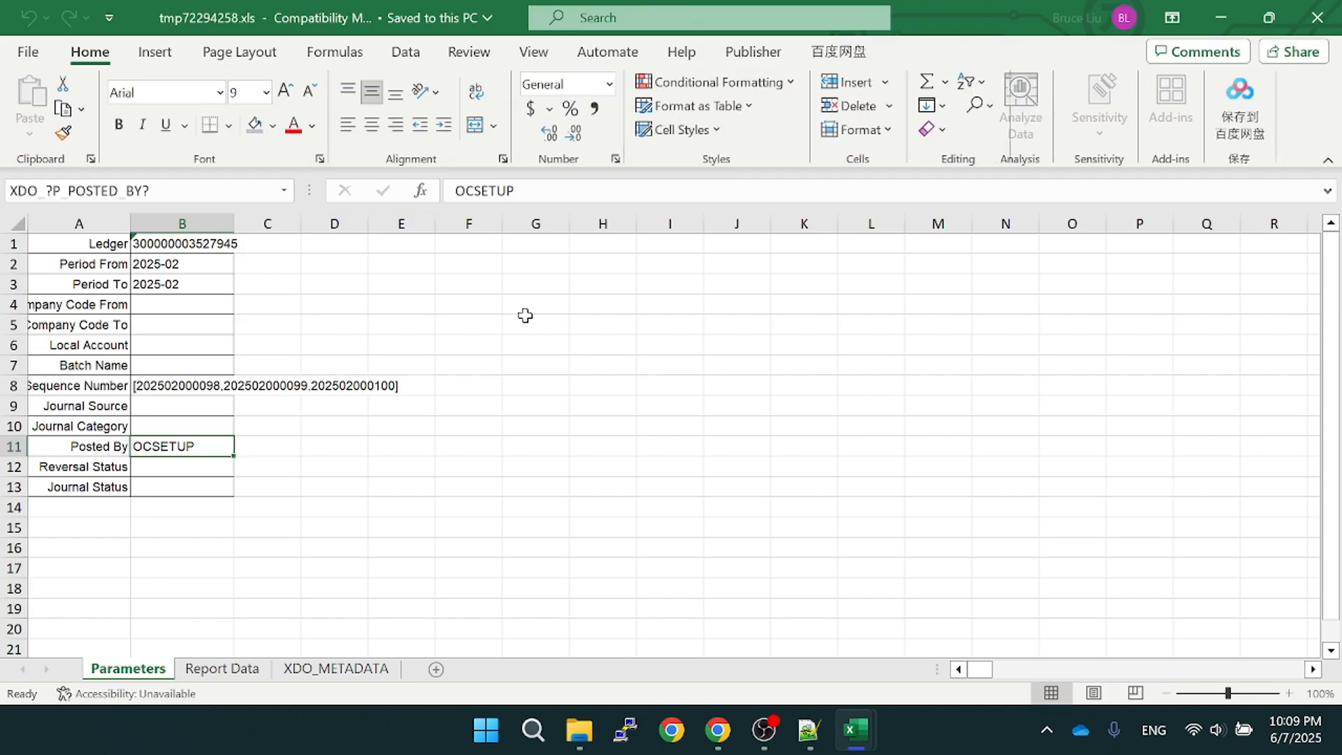
Check in the preview's Report Data sheet how the journal lines are grouped by Journal Sequence Number
{"action": "left_click", "coordinate": [223, 670]}
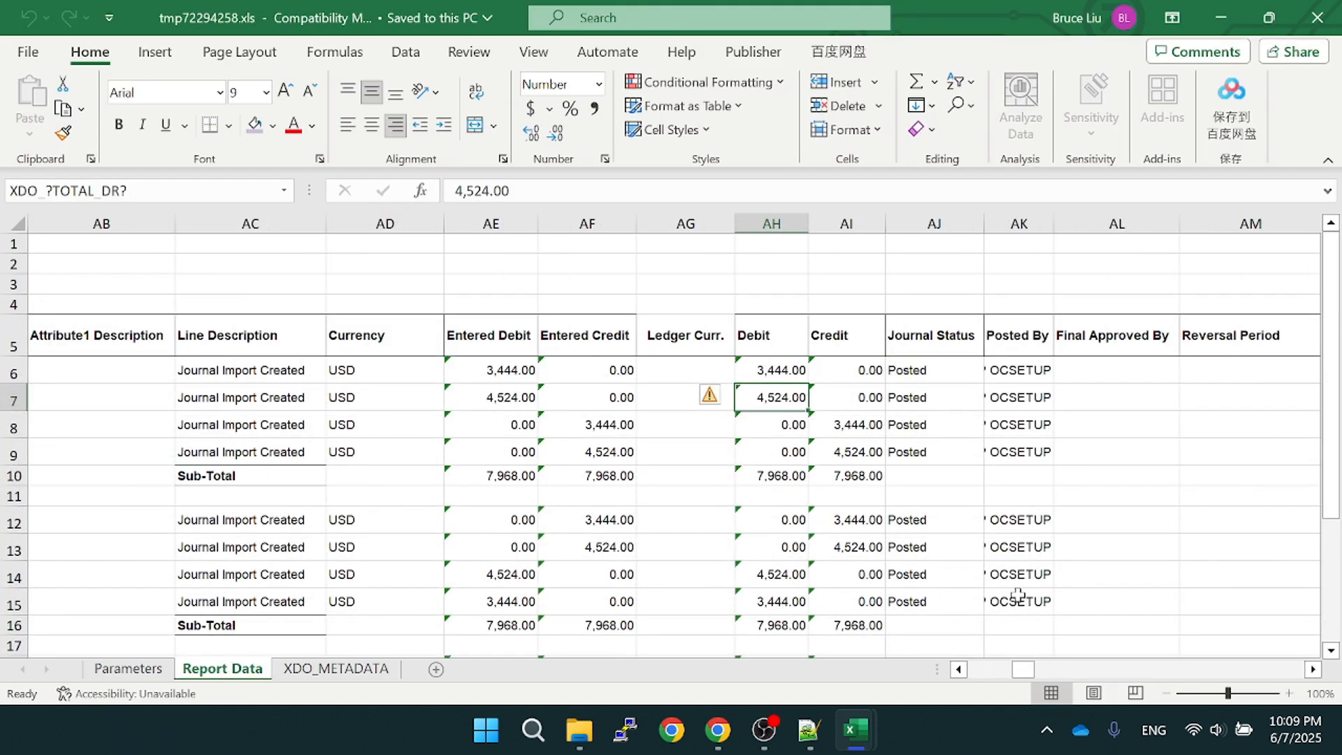
{"action": "left_click_drag", "start_coordinate": [1026, 671], "coordinate": [974, 682]}
{"action": "left_click", "coordinate": [283, 448]}
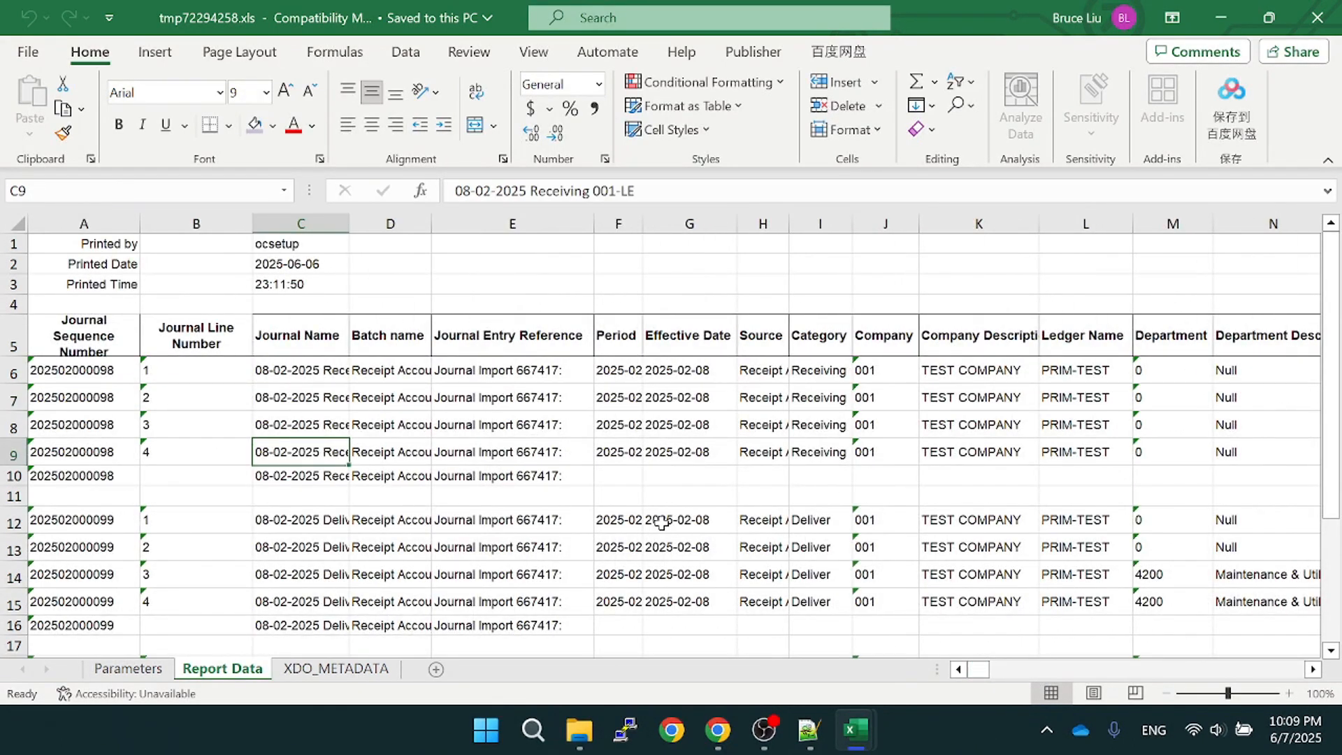
{"action": "scroll", "coordinate": [669, 528], "scroll_direction": "down", "scroll_amount": 2}
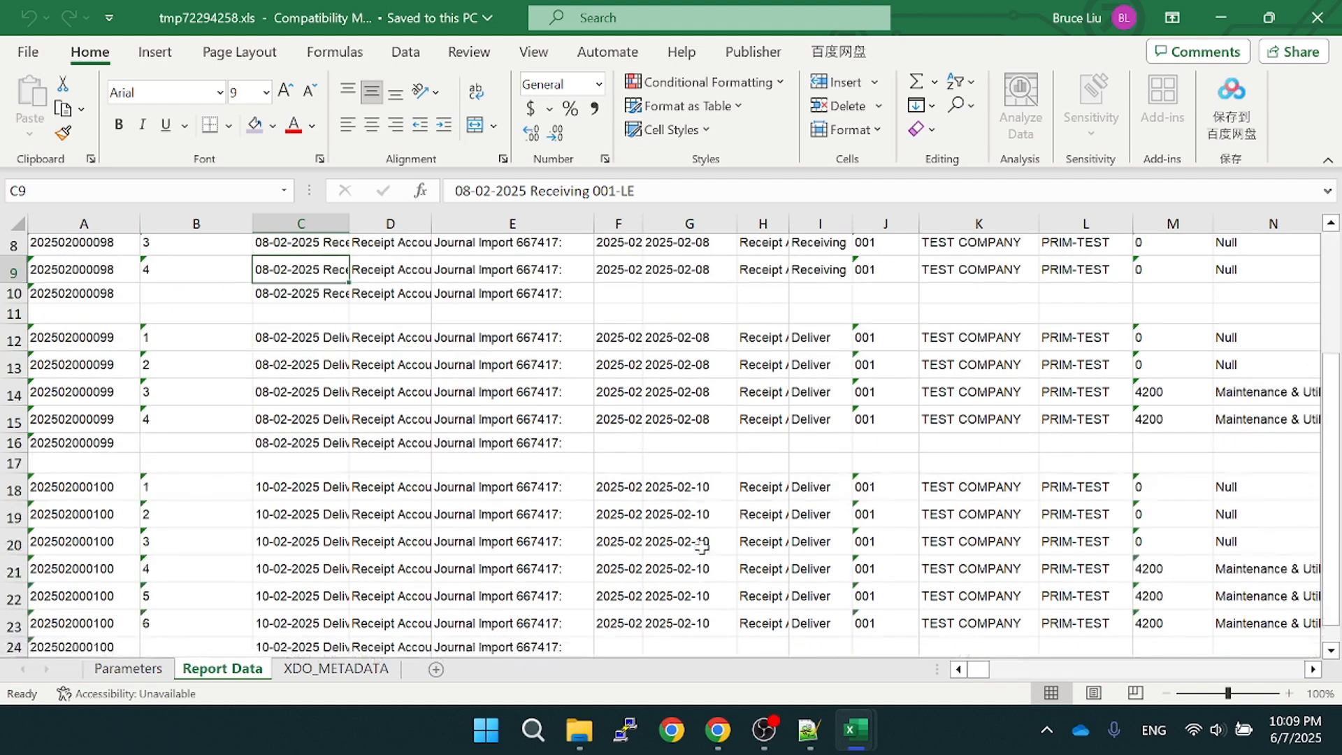
{"action": "scroll", "coordinate": [656, 534], "scroll_direction": "up", "scroll_amount": 2}
{"action": "left_click_drag", "start_coordinate": [13, 371], "coordinate": [13, 454]}
{"action": "left_click_drag", "start_coordinate": [12, 521], "coordinate": [13, 602]}
{"action": "scroll", "coordinate": [100, 512], "scroll_direction": "down", "scroll_amount": 2}
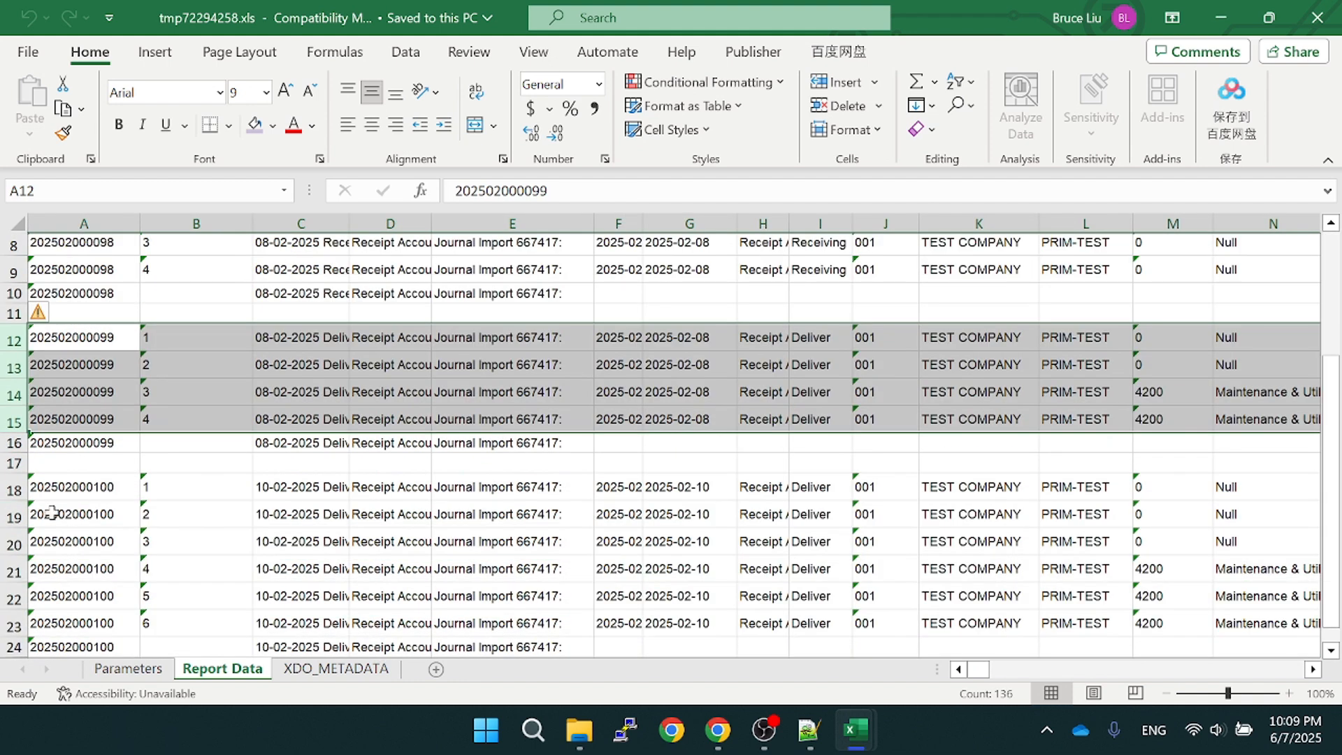
{"action": "left_click", "coordinate": [14, 489]}
{"action": "scroll", "coordinate": [440, 460], "scroll_direction": "up", "scroll_amount": 2}
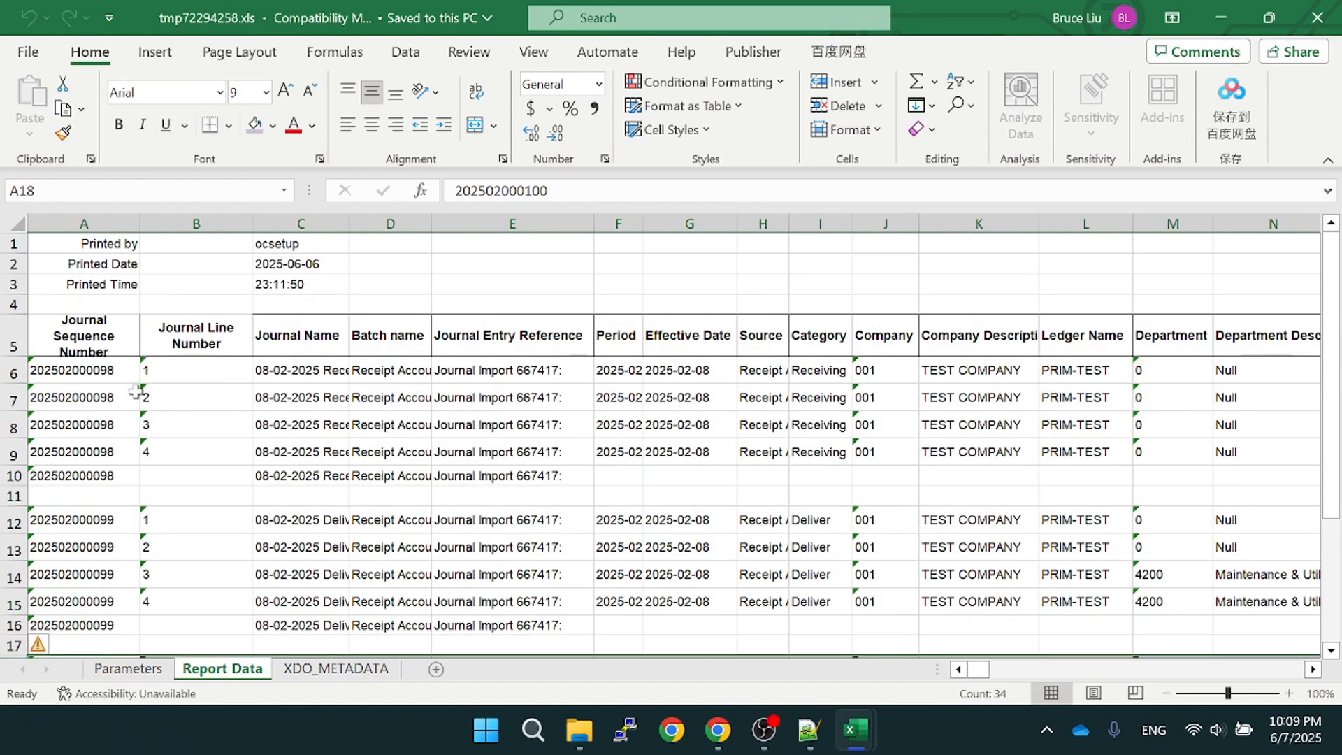
Check the sort order of the Journal Sequence Numbers and of the Journal Line Numbers within each group
{"action": "scroll", "coordinate": [119, 416], "scroll_direction": "down", "scroll_amount": 2}
{"action": "left_click", "coordinate": [108, 346]}
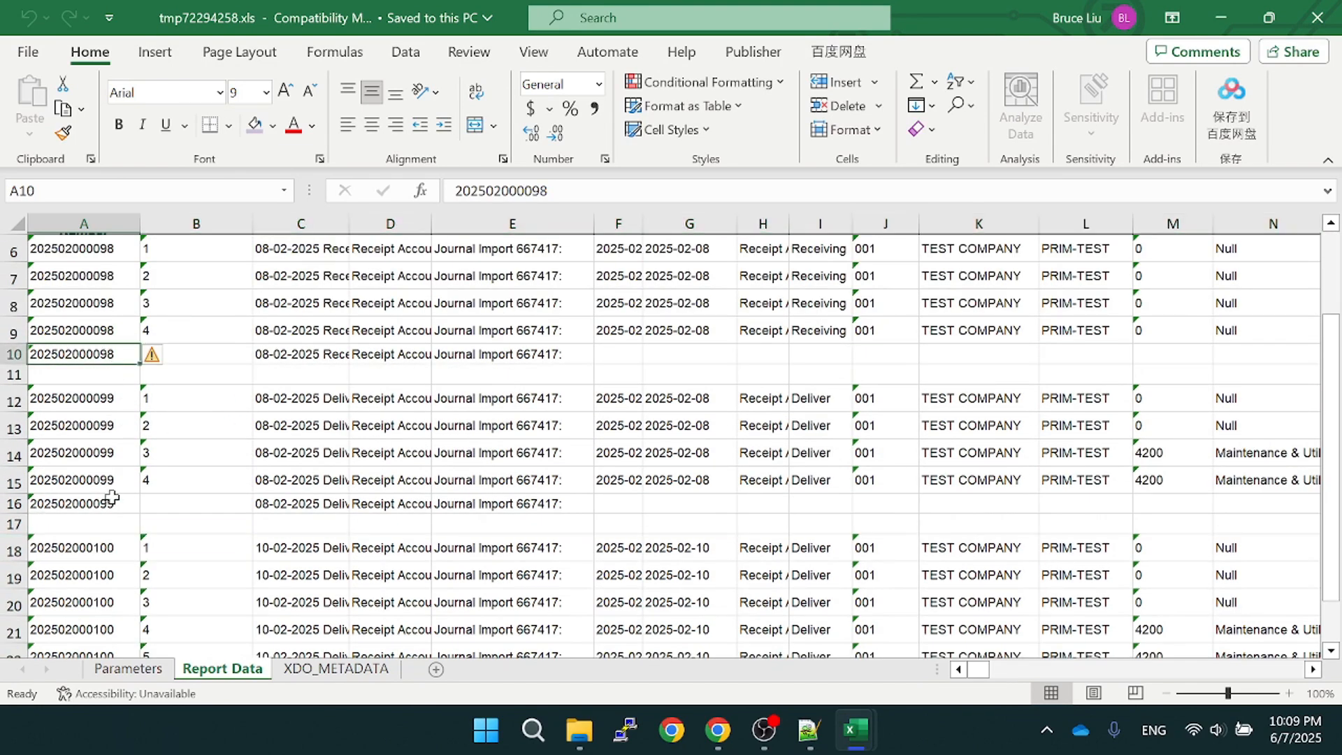
{"action": "scroll", "coordinate": [112, 489], "scroll_direction": "down", "scroll_amount": 2}
{"action": "scroll", "coordinate": [223, 485], "scroll_direction": "up", "scroll_amount": 4}
{"action": "left_click", "coordinate": [175, 388]}
{"action": "left_click_drag", "start_coordinate": [175, 390], "coordinate": [177, 454]}
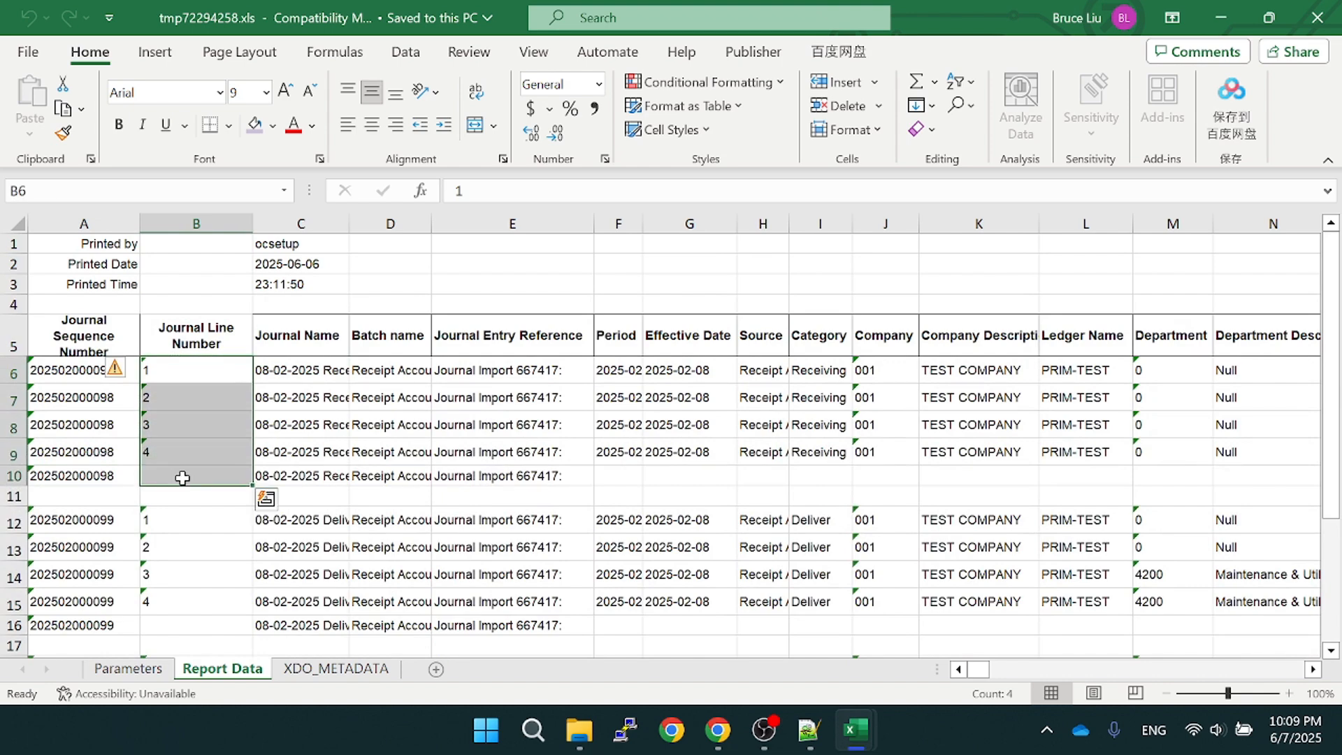
Compare each group's Sub-Total amounts with its entered debit, entered credit, debit and credit lines
{"action": "left_click_drag", "start_coordinate": [981, 669], "coordinate": [1029, 669]}
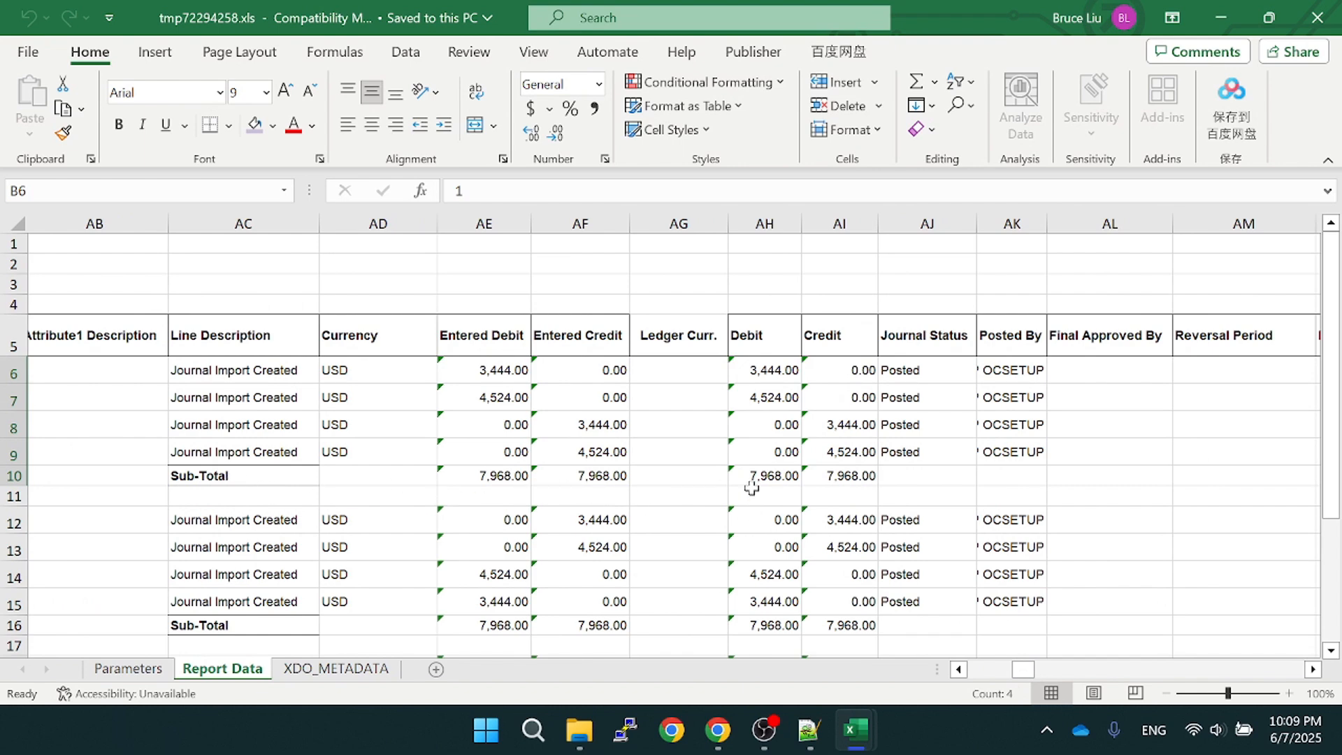
{"action": "left_click", "coordinate": [831, 479]}
{"action": "scroll", "coordinate": [849, 500], "scroll_direction": "down", "scroll_amount": 1}
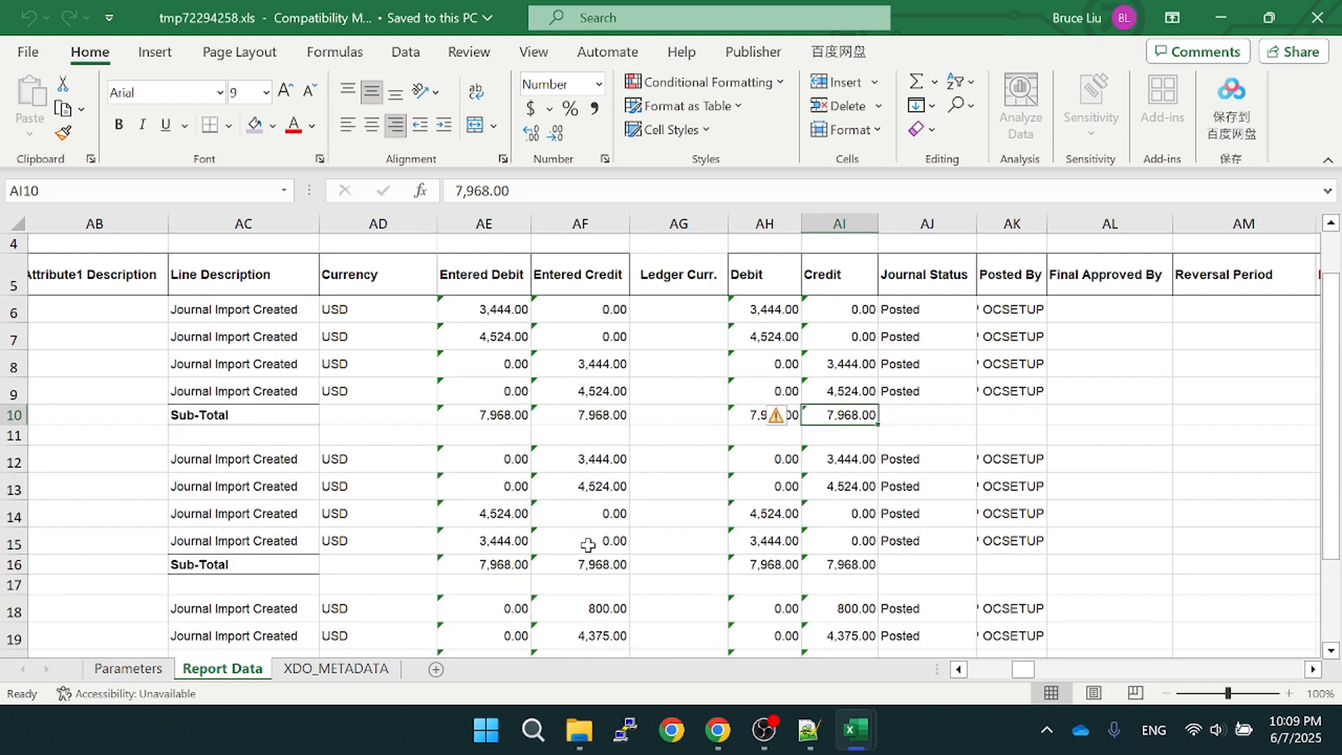
{"action": "scroll", "coordinate": [539, 507], "scroll_direction": "down", "scroll_amount": 2}
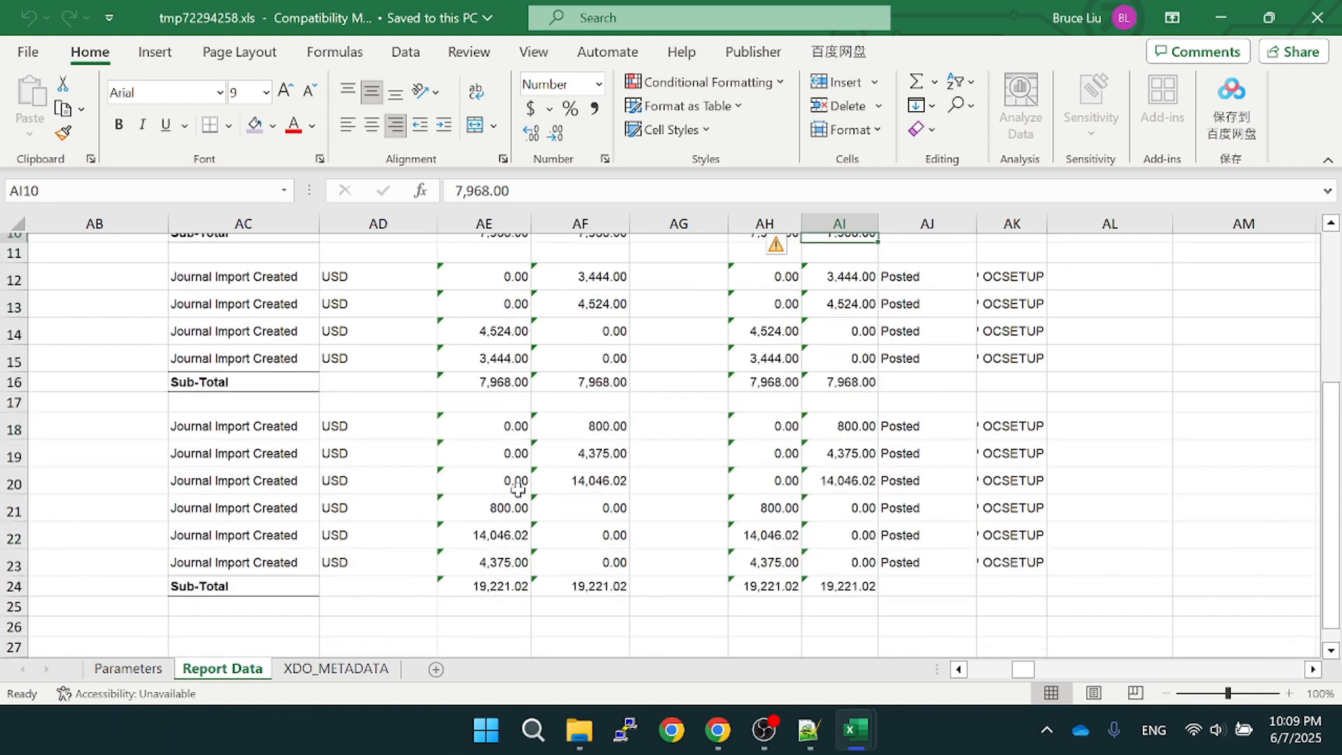
{"action": "left_click_drag", "start_coordinate": [504, 517], "coordinate": [507, 564]}
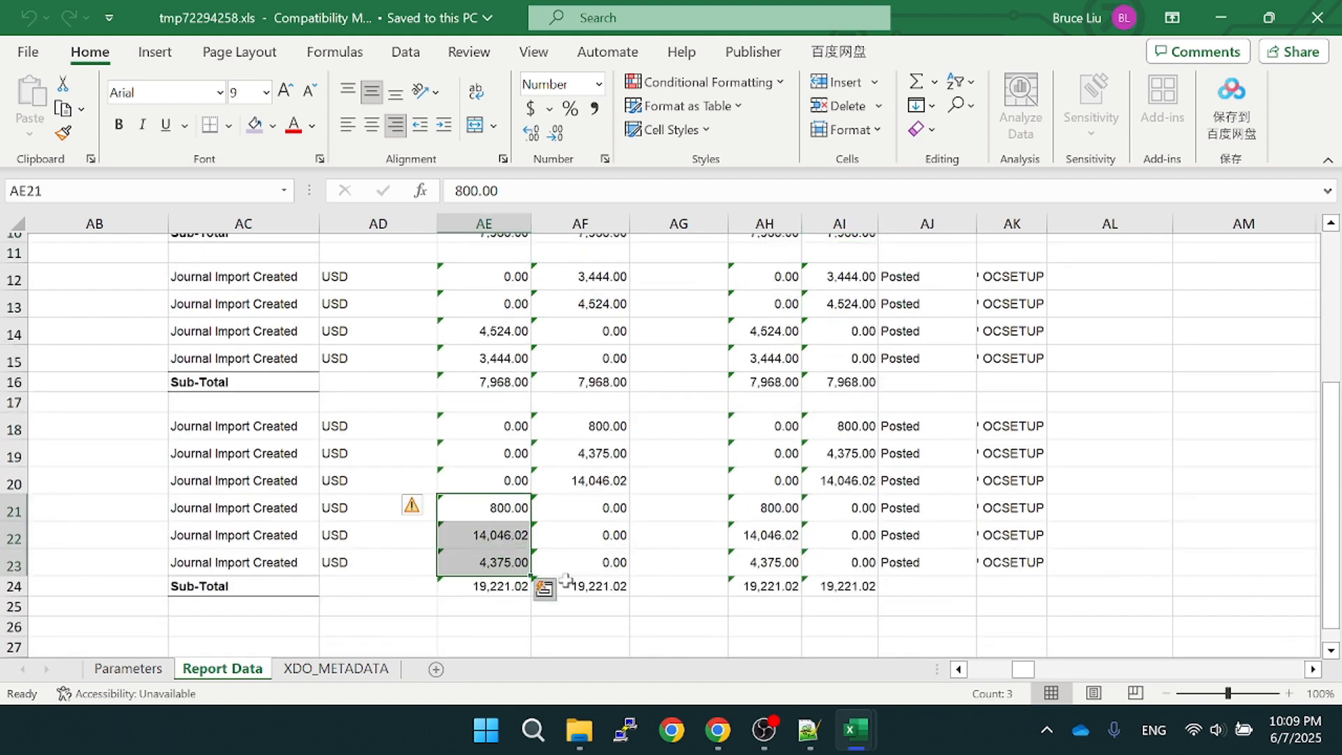
{"action": "scroll", "coordinate": [585, 568], "scroll_direction": "up", "scroll_amount": 3}
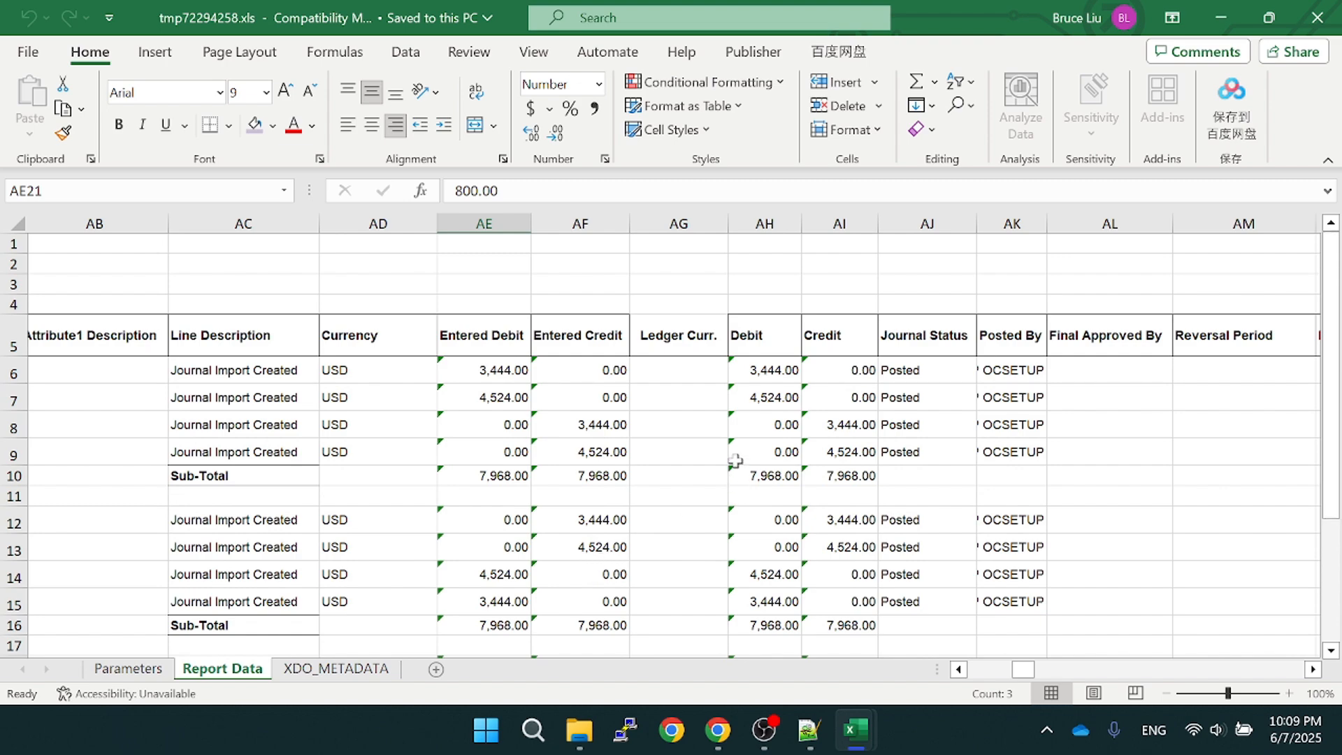